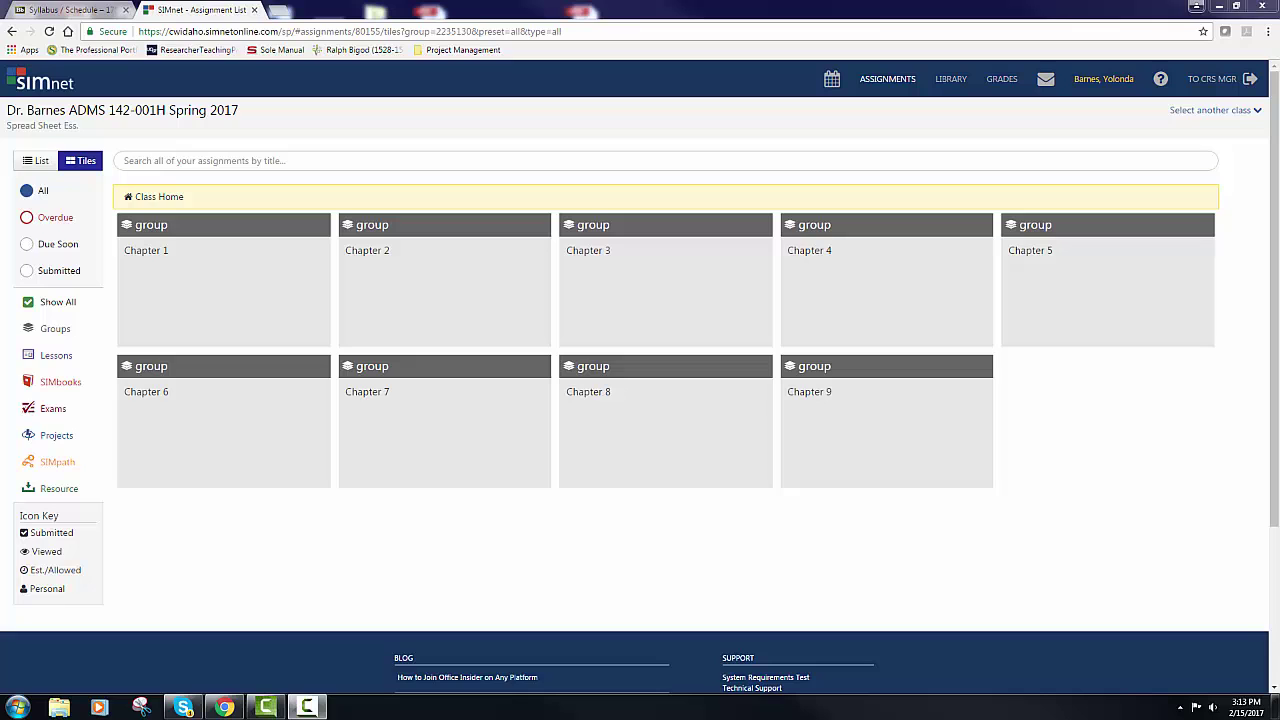
Open Chapter 3's Guided Project 3-3 assignment and download its start file for all Office versions.
{"action": "left_click", "coordinate": [686, 325]}
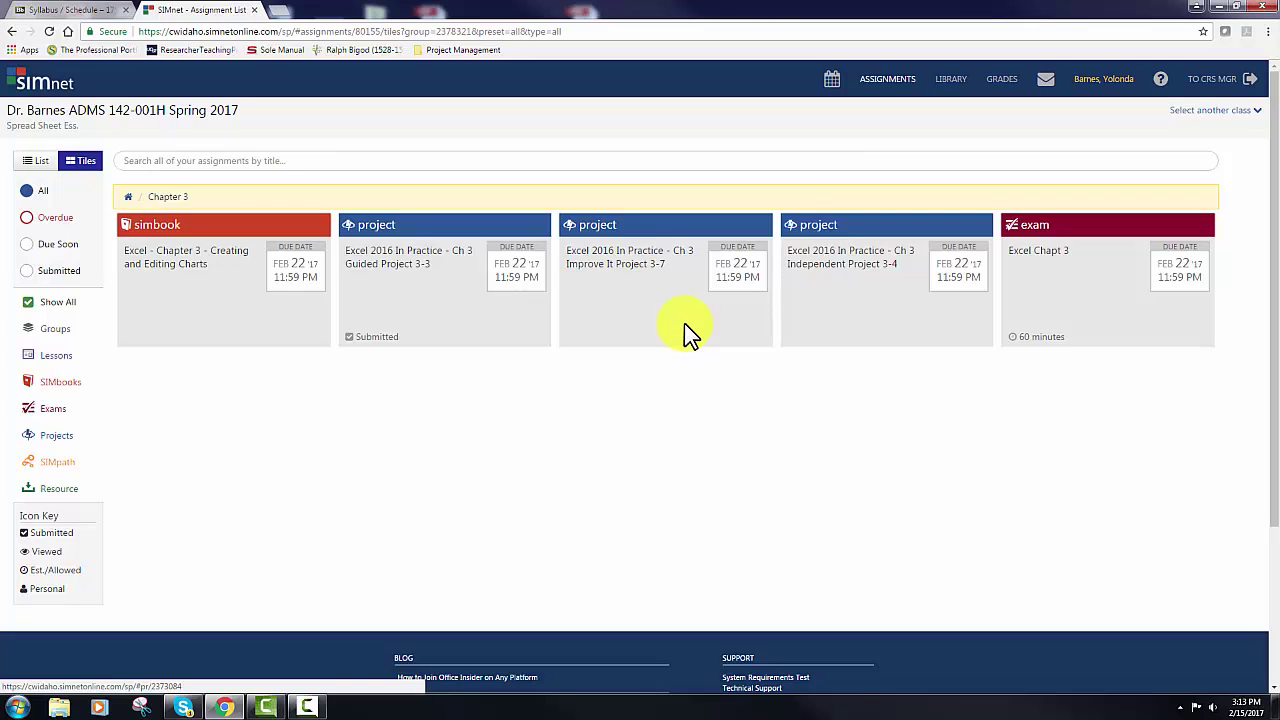
{"action": "left_click", "coordinate": [463, 322]}
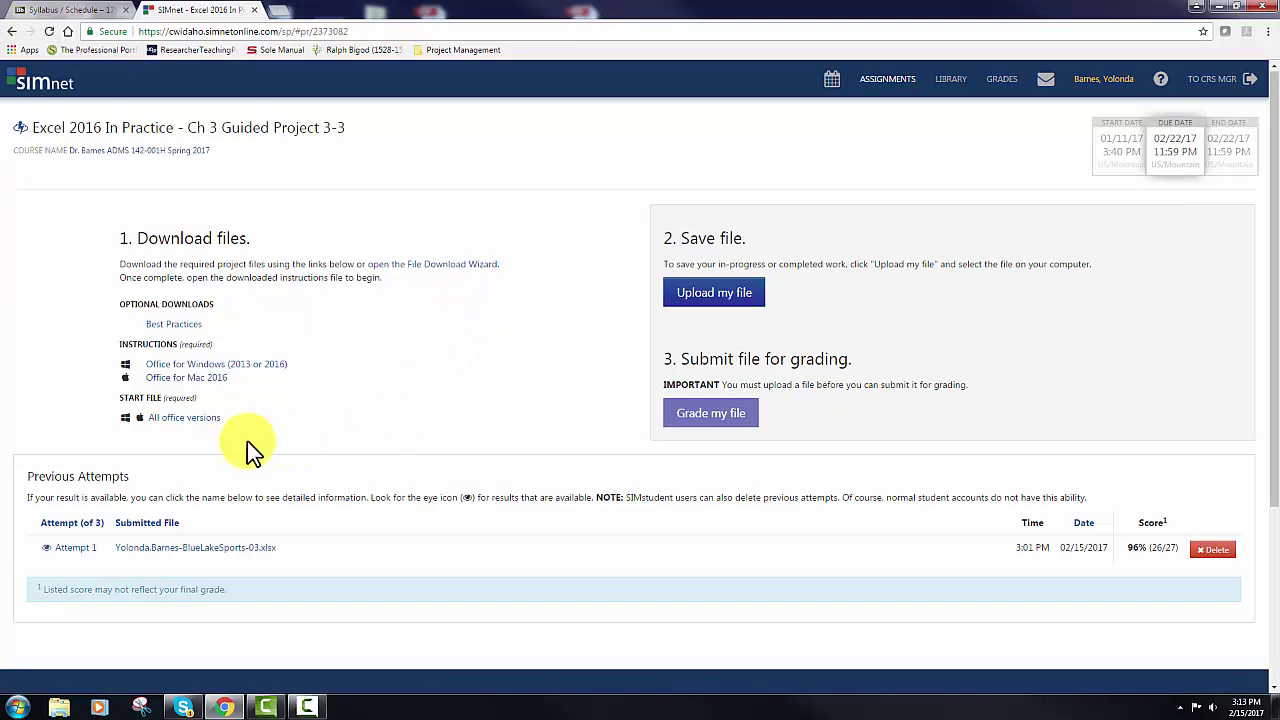
{"action": "left_click", "coordinate": [186, 417]}
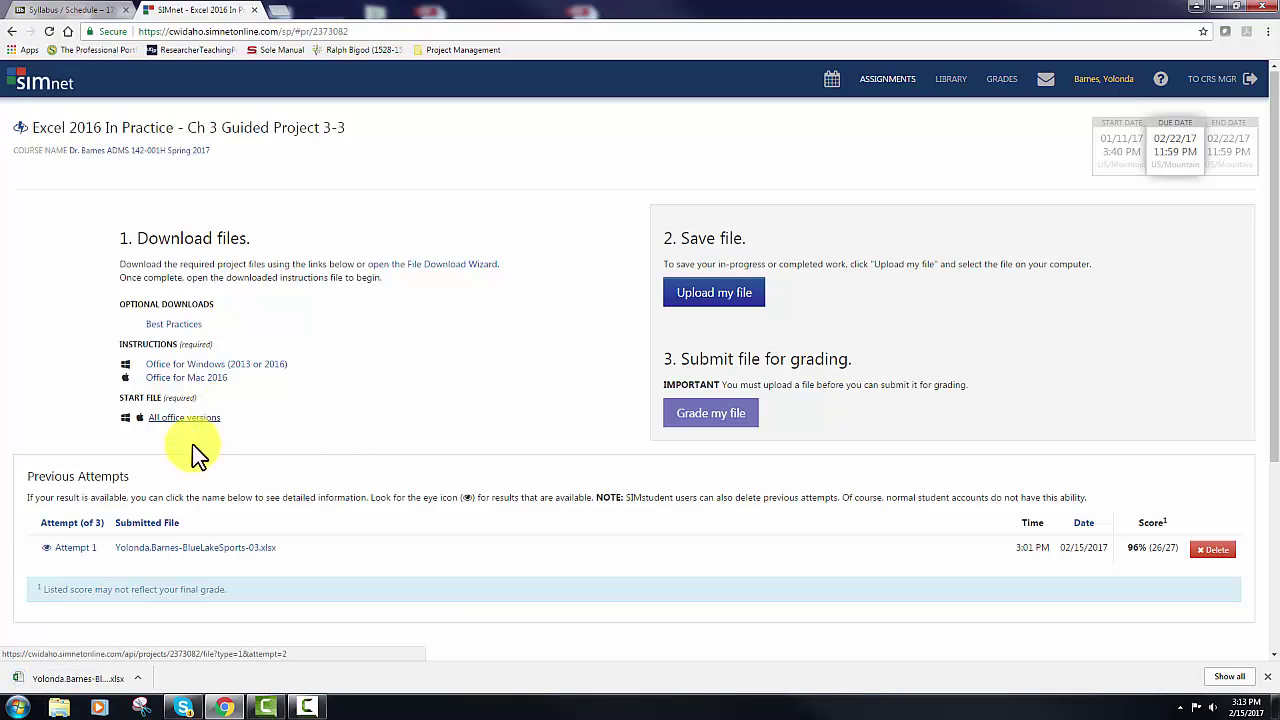
Open the downloaded BlueLakeSports-03 workbook in Excel and enable editing.
{"action": "left_click", "coordinate": [51, 674]}
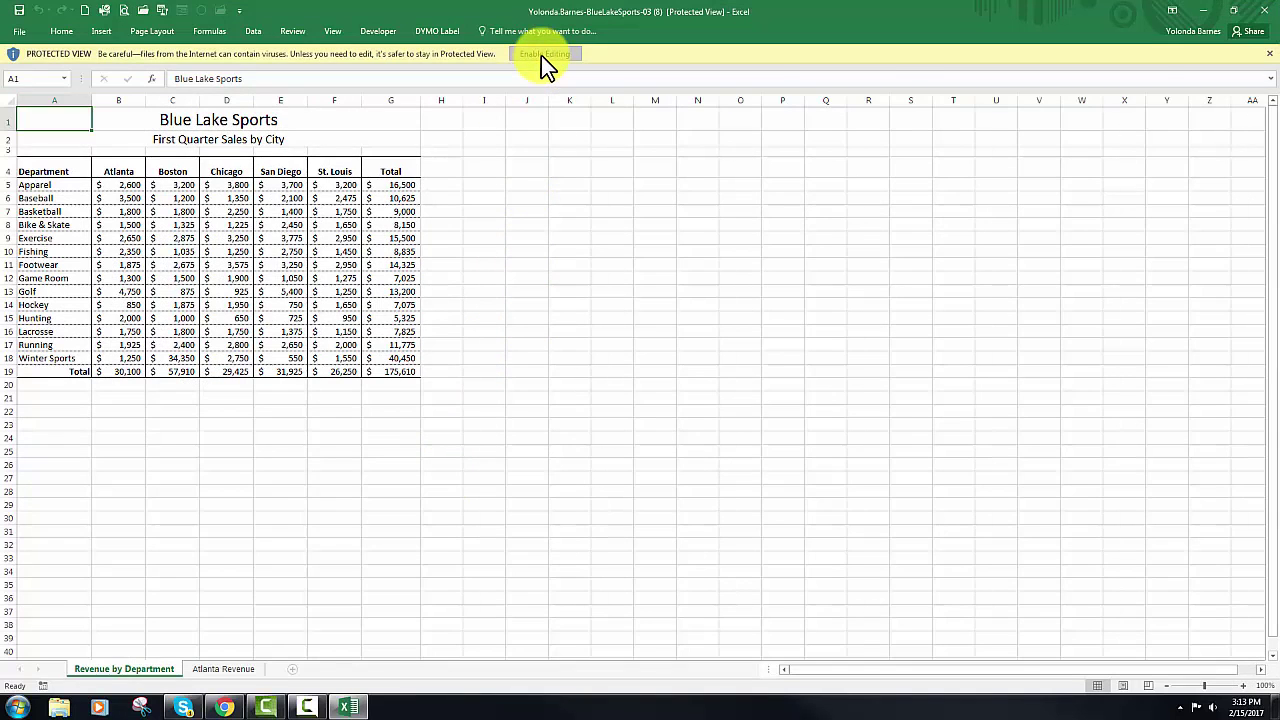
{"action": "left_click", "coordinate": [541, 55]}
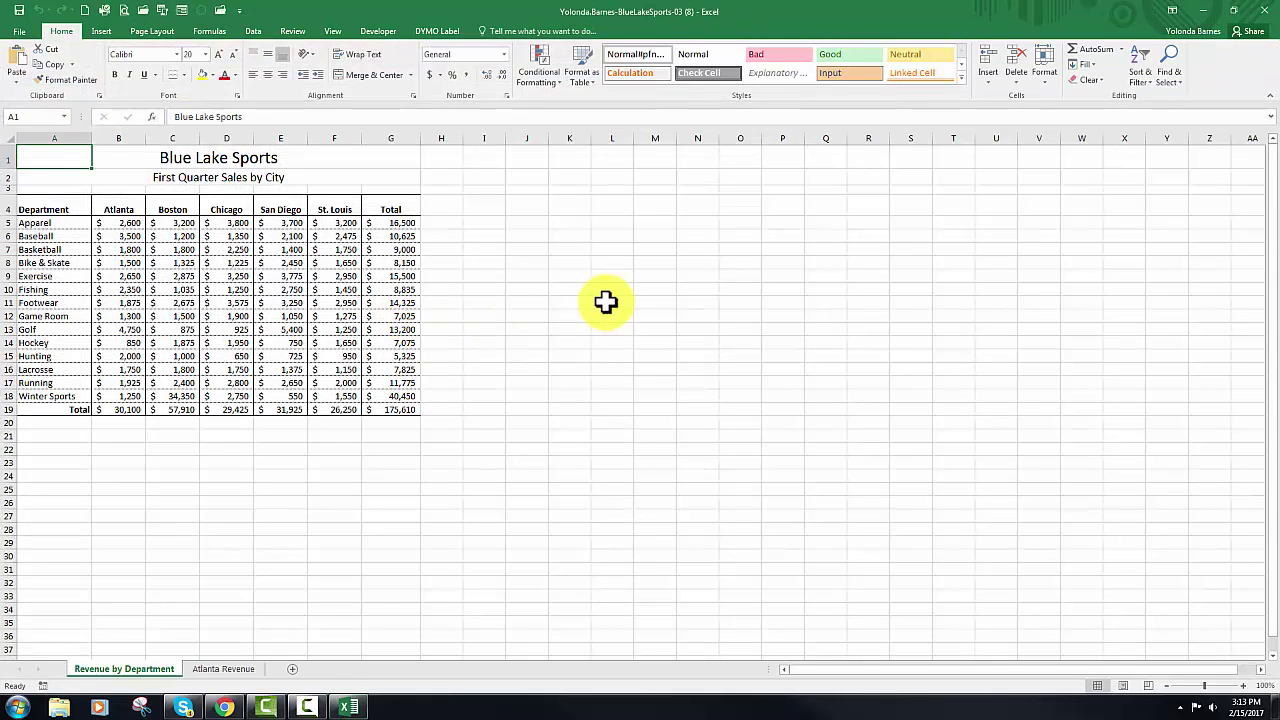
Save the workbook into the ADMS 142 Chapter 3 documents folder, removing the trailing (8) from its file name.
{"action": "key", "text": "F12"}
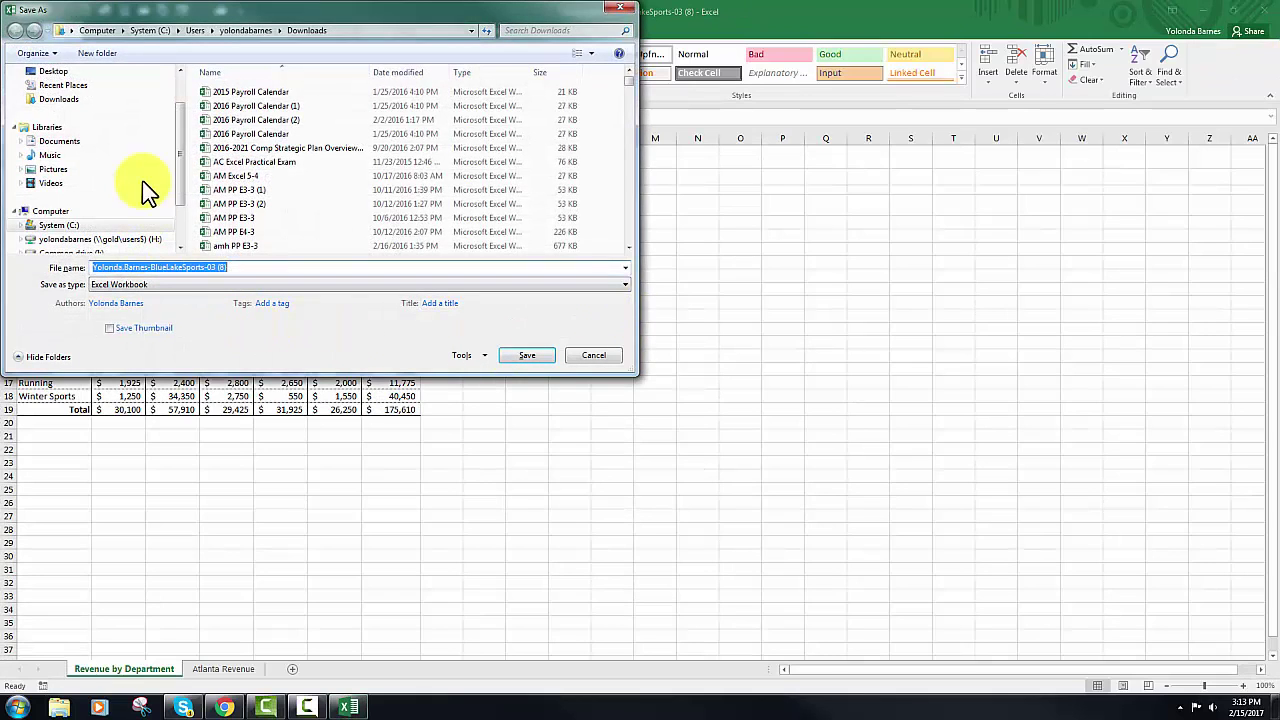
{"action": "left_click", "coordinate": [130, 148]}
{"action": "double_click", "coordinate": [247, 227]}
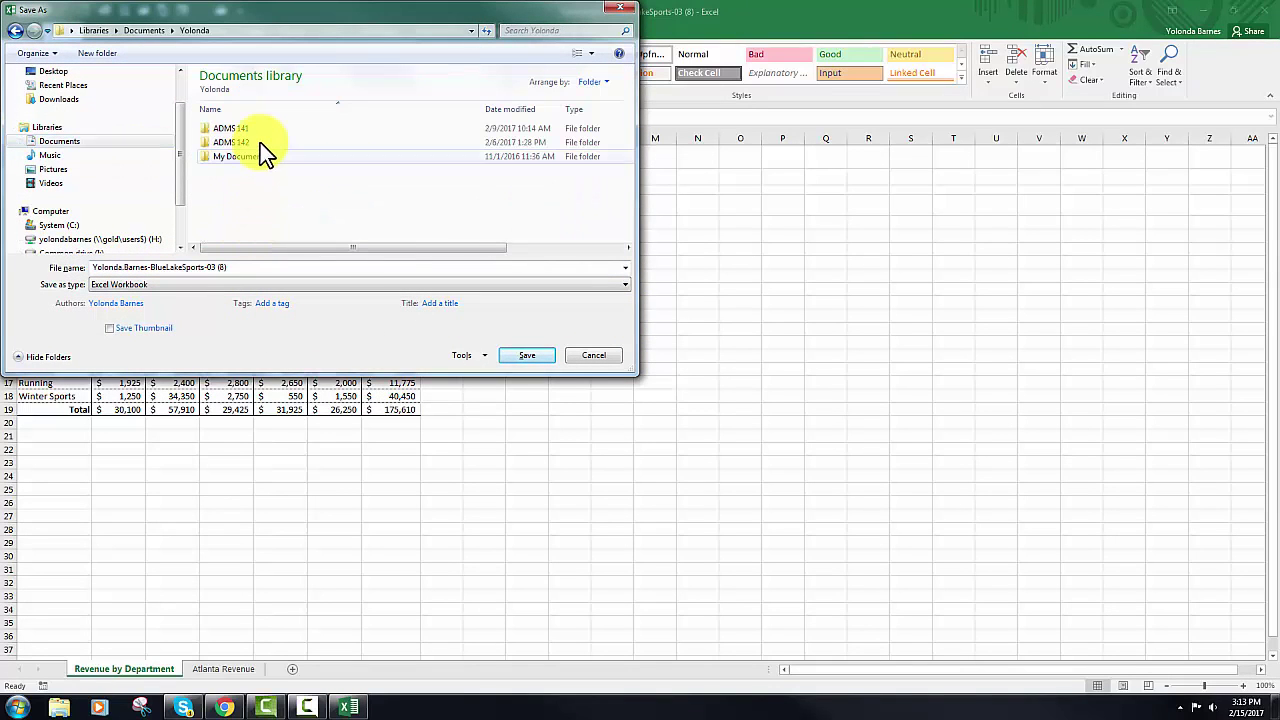
{"action": "double_click", "coordinate": [260, 143]}
{"action": "double_click", "coordinate": [258, 155]}
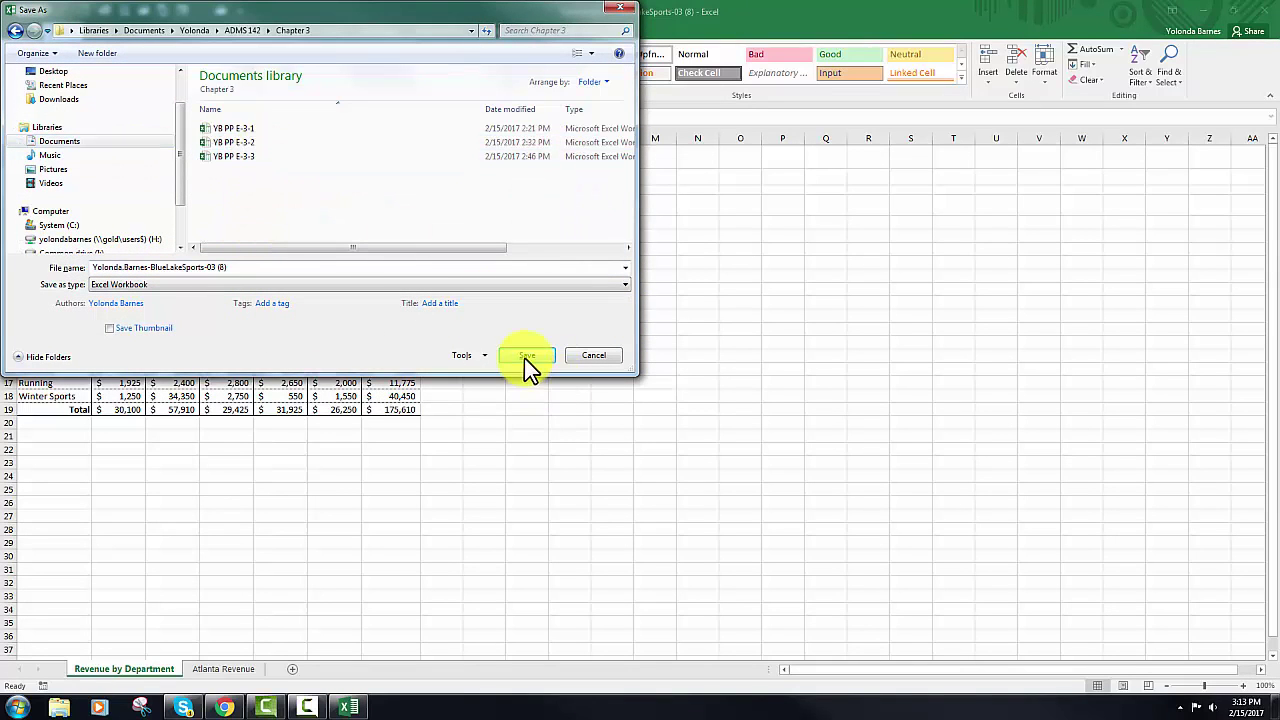
{"action": "left_click", "coordinate": [503, 271]}
{"action": "key", "text": "End"}
{"action": "key", "text": "shift+Left"}
{"action": "key", "text": "shift+Left"}
{"action": "key", "text": "shift+Left"}
{"action": "key", "text": "shift+Left"}
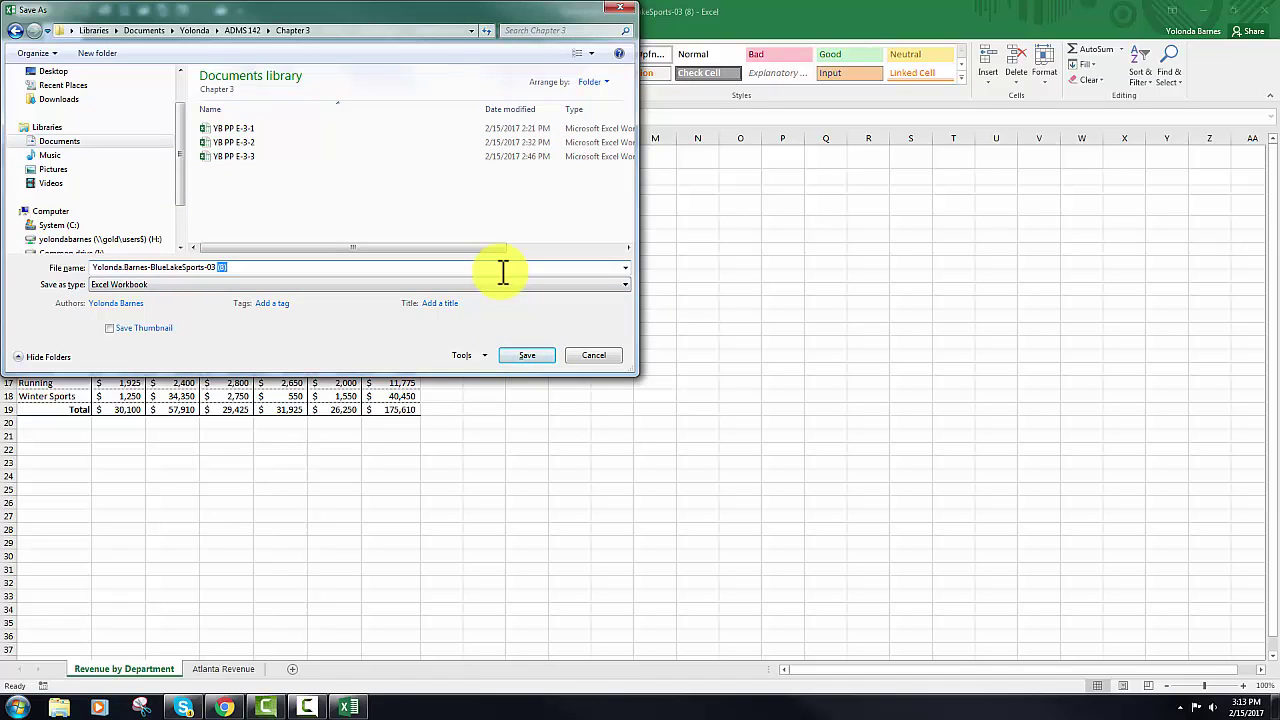
{"action": "key", "text": "BackSpace"}
{"action": "key", "text": "Return"}
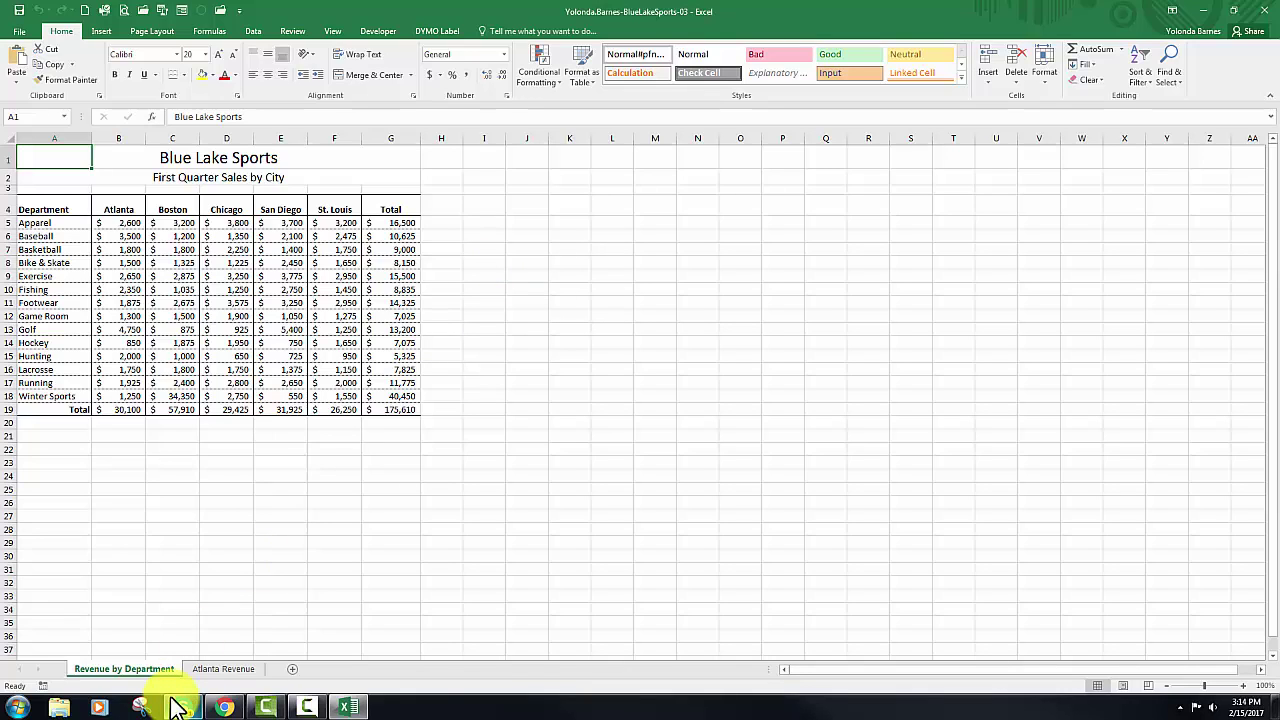
Insert a recommended pie chart from the headings in A4:F4 and the Golf row in A13:F13.
{"action": "left_click", "coordinate": [63, 208]}
{"action": "left_click_drag", "start_coordinate": [173, 213], "coordinate": [324, 212]}
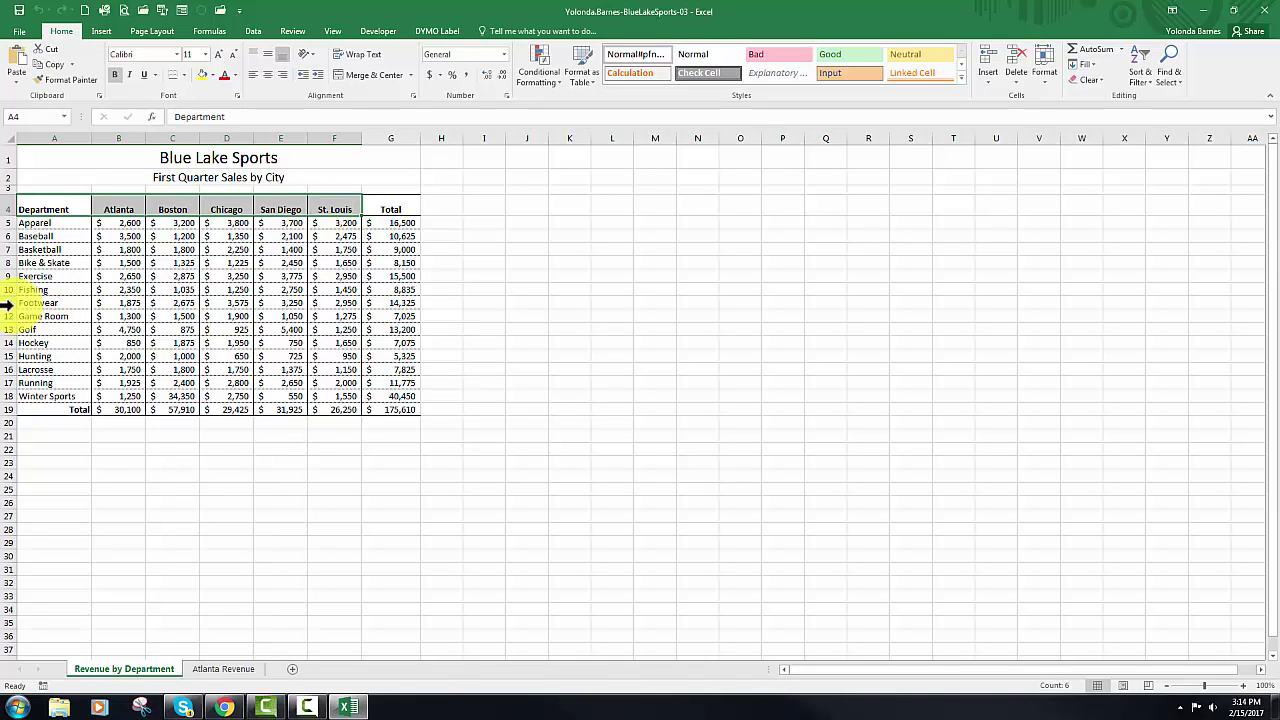
{"action": "left_click", "coordinate": [46, 329], "text": "ctrl"}
{"action": "left_click_drag", "start_coordinate": [67, 331], "coordinate": [344, 333]}
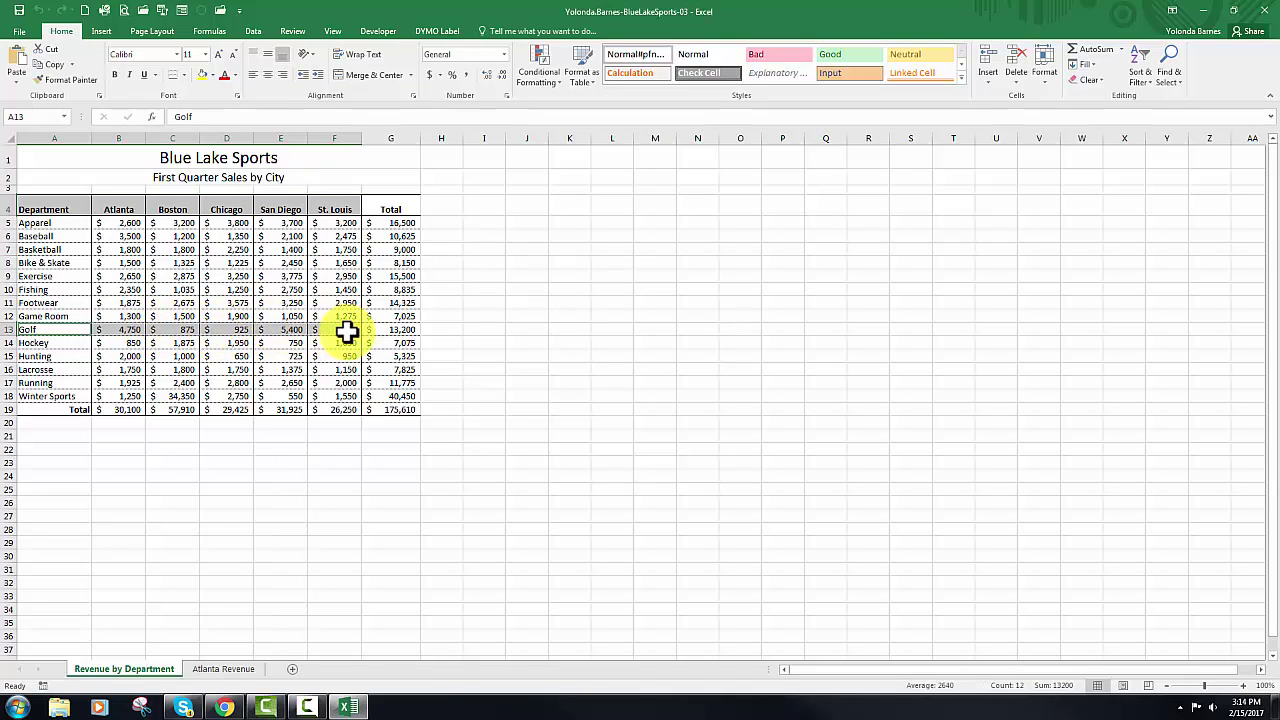
{"action": "left_click", "coordinate": [103, 32]}
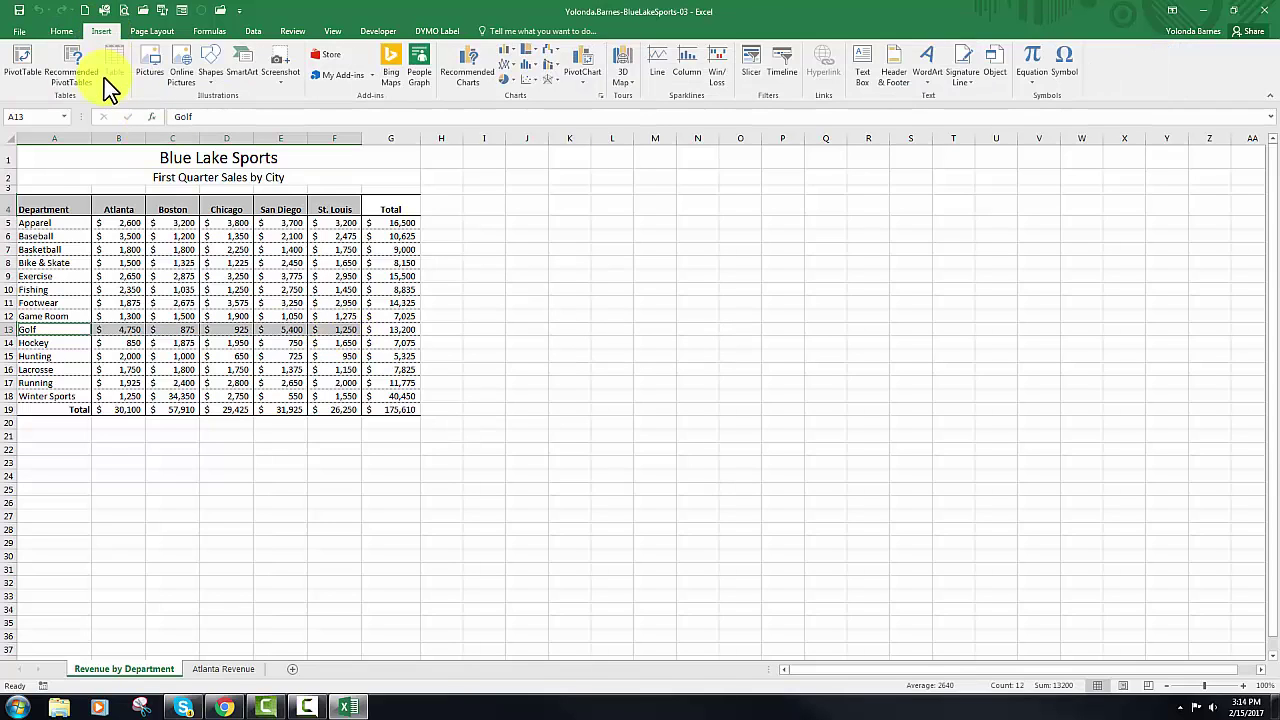
{"action": "left_click", "coordinate": [468, 81]}
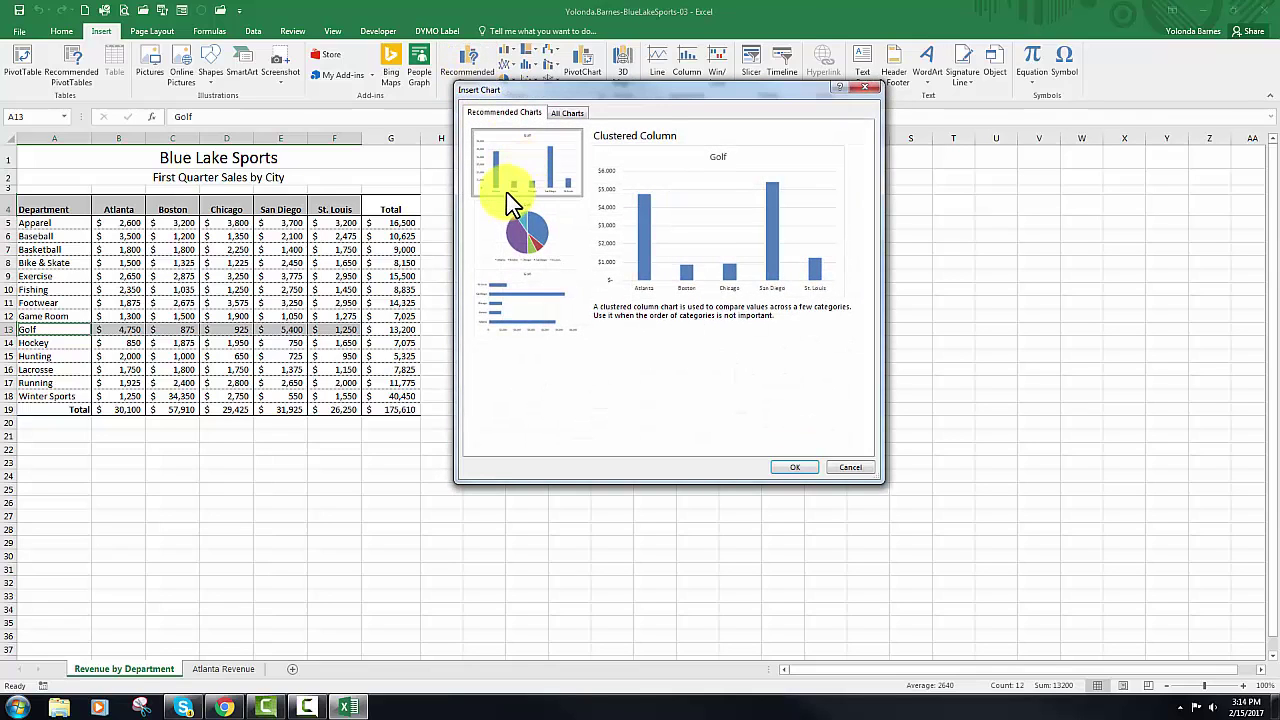
{"action": "left_click", "coordinate": [530, 229]}
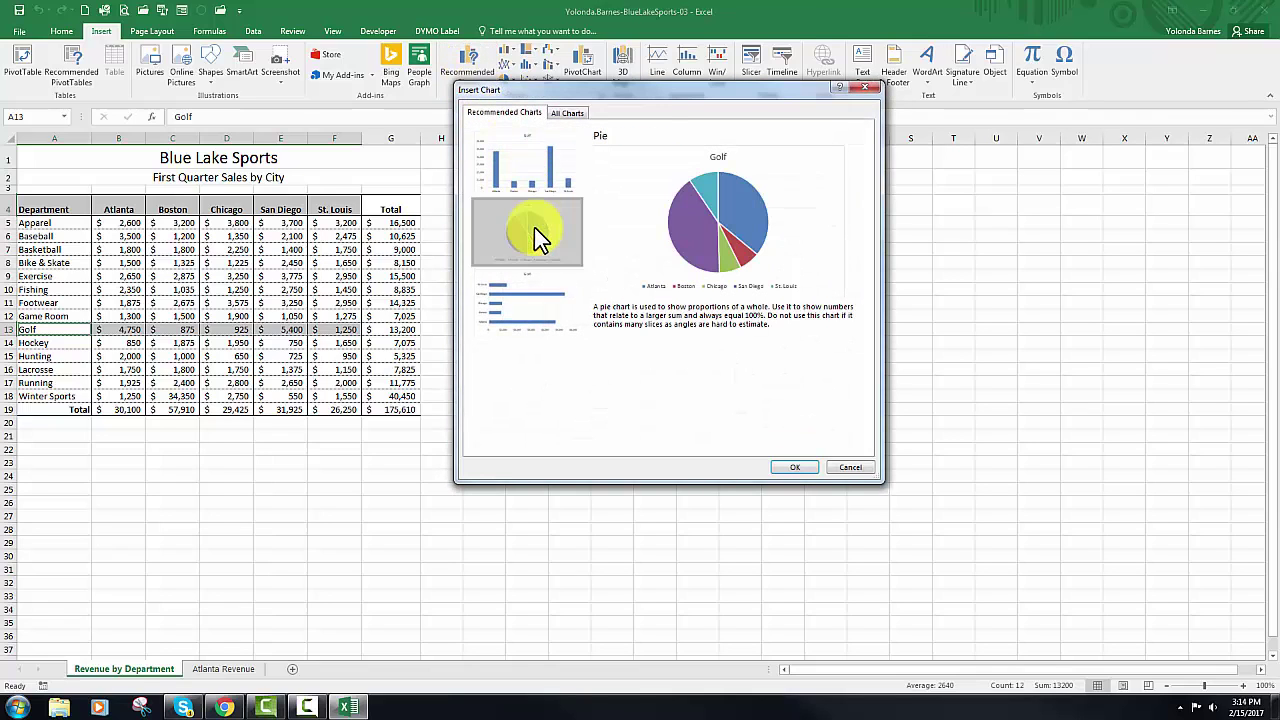
{"action": "left_click", "coordinate": [802, 466]}
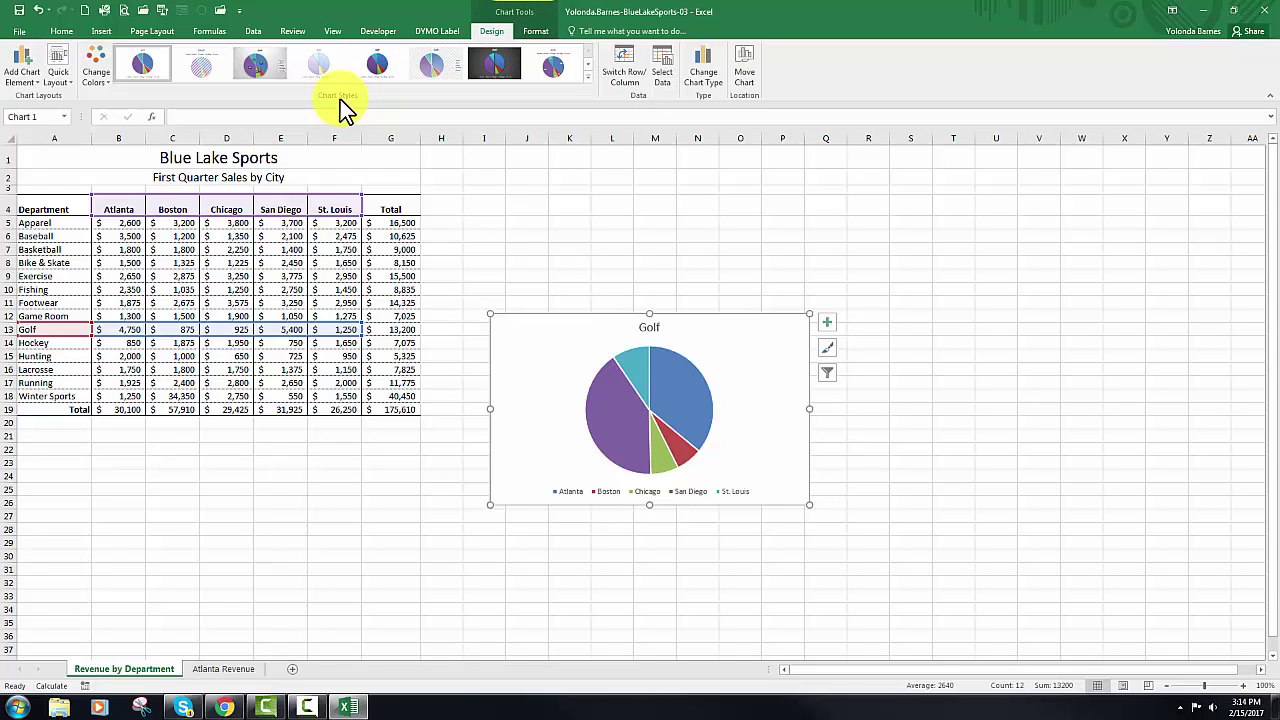
Apply the last chart style in the gallery to the Golf pie chart and fit it below the data over A21:G35.
{"action": "left_click", "coordinate": [589, 76]}
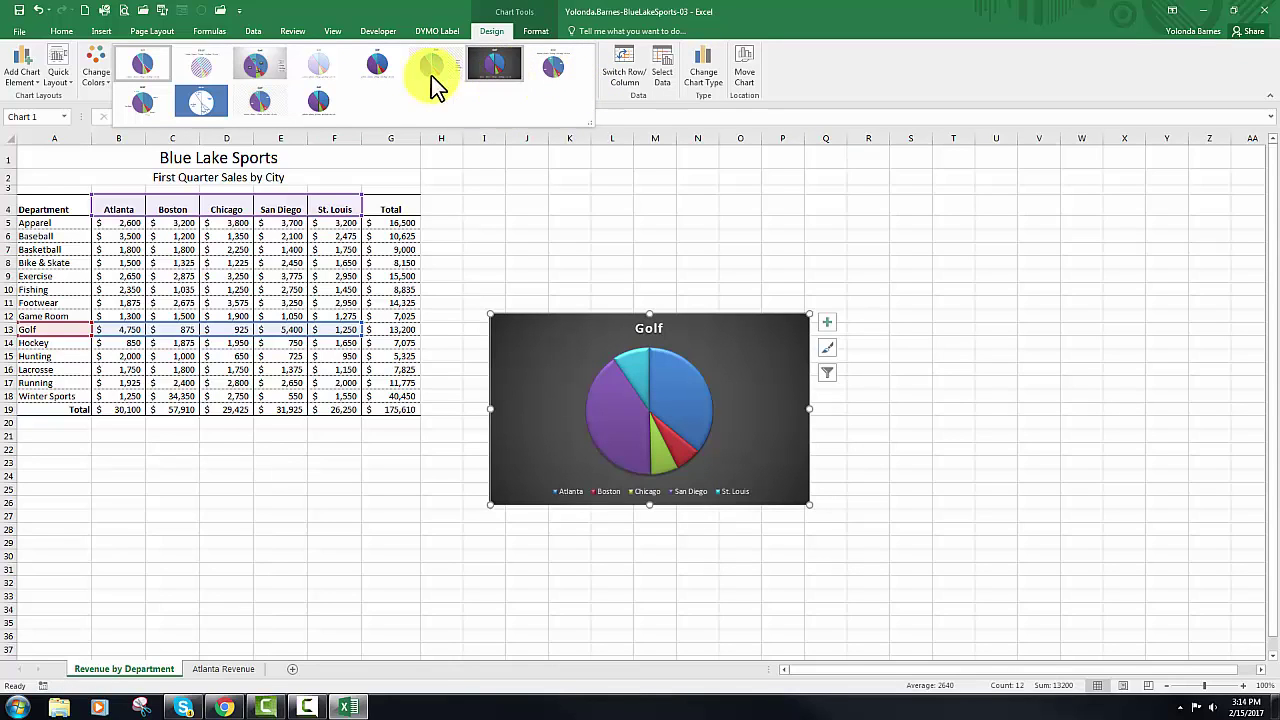
{"action": "left_click", "coordinate": [318, 101]}
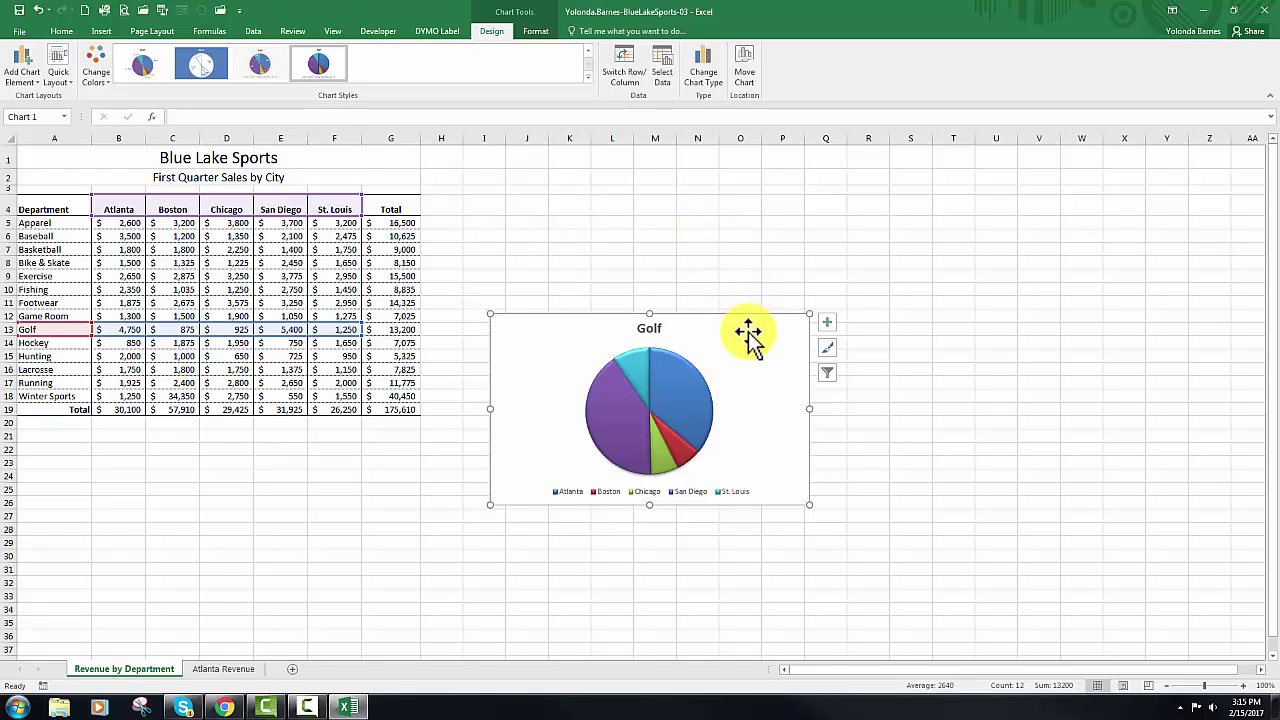
{"action": "left_click_drag", "start_coordinate": [748, 333], "coordinate": [274, 449]}
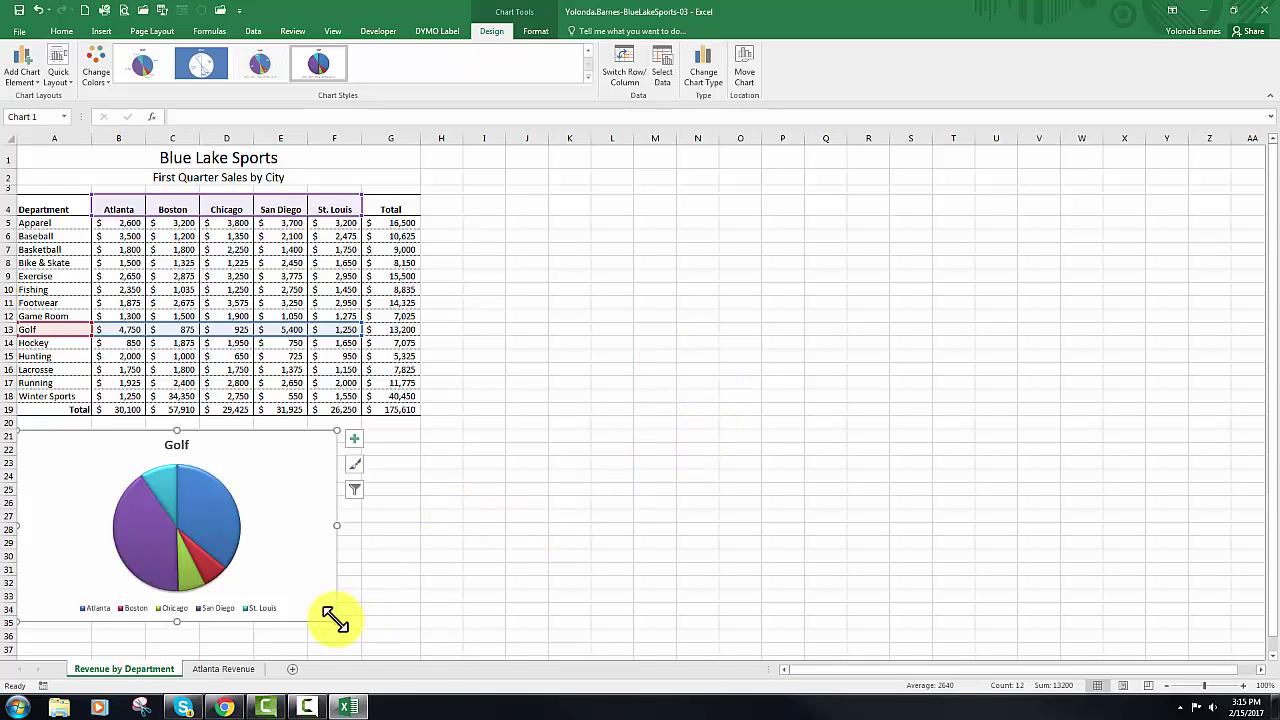
{"action": "left_click_drag", "start_coordinate": [338, 622], "coordinate": [420, 630]}
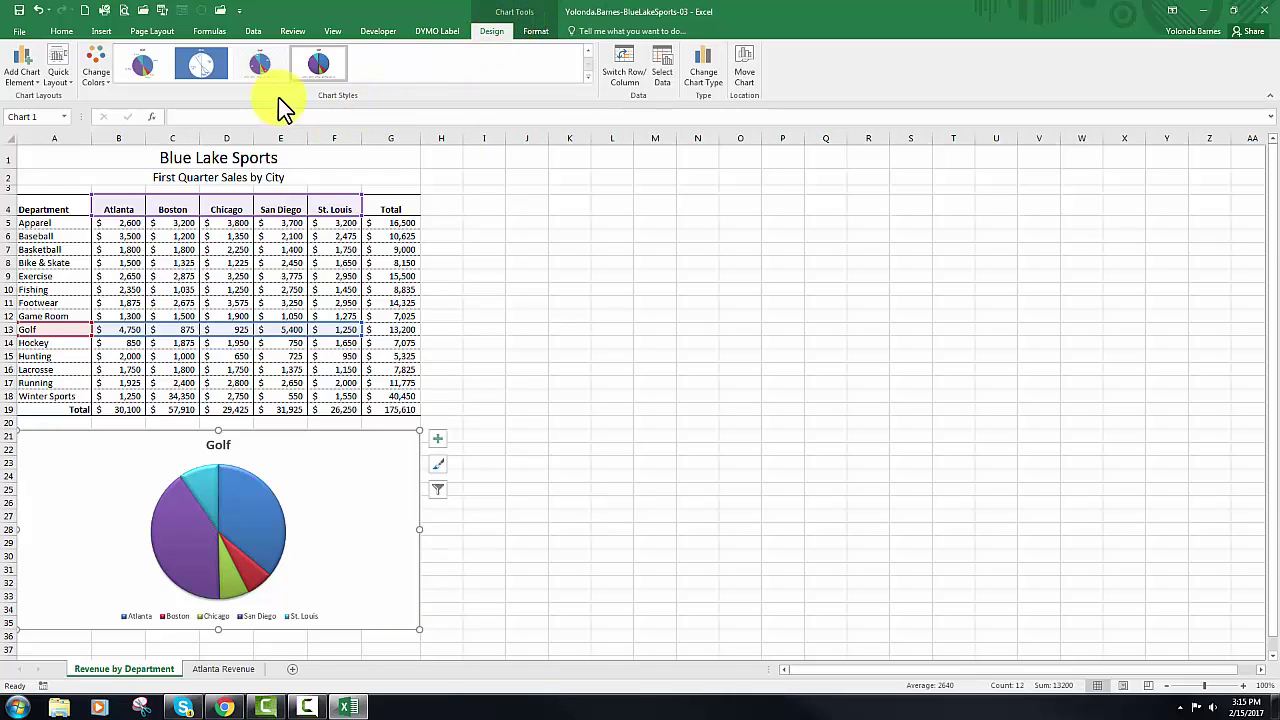
Change the Golf chart's type to 3-D Pie.
{"action": "left_click", "coordinate": [705, 78]}
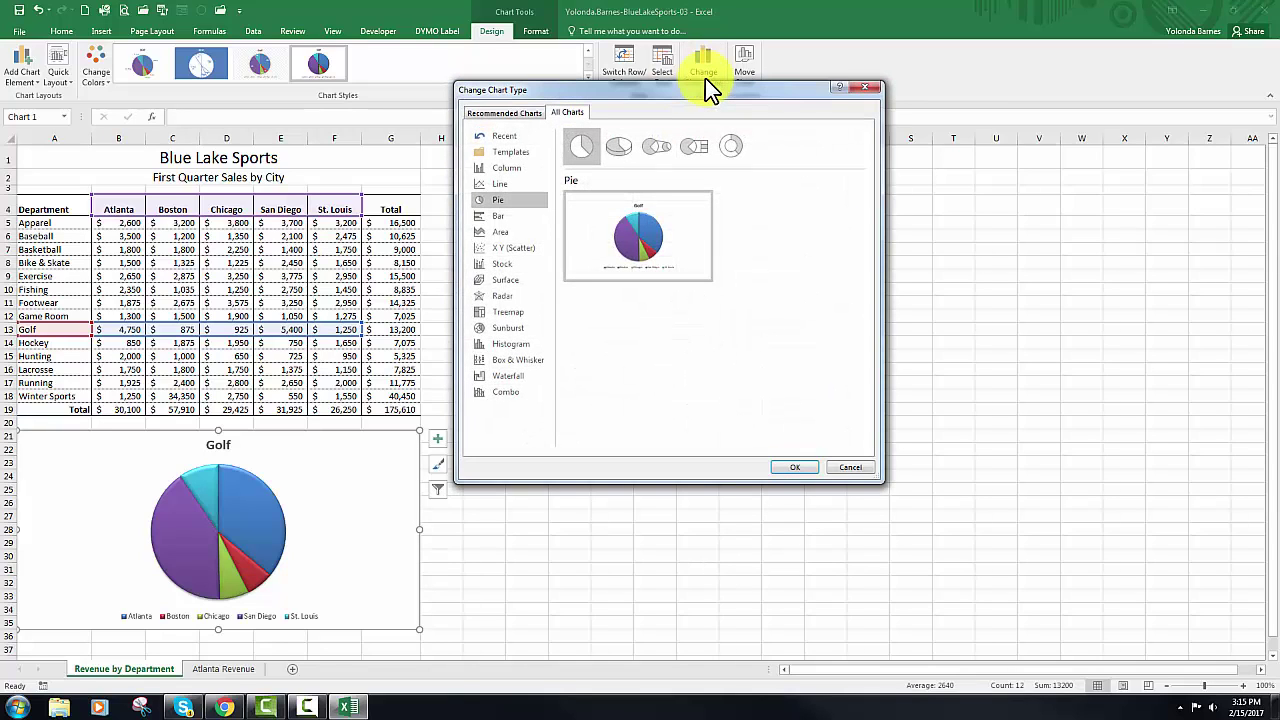
{"action": "left_click", "coordinate": [564, 114]}
{"action": "left_click", "coordinate": [619, 145]}
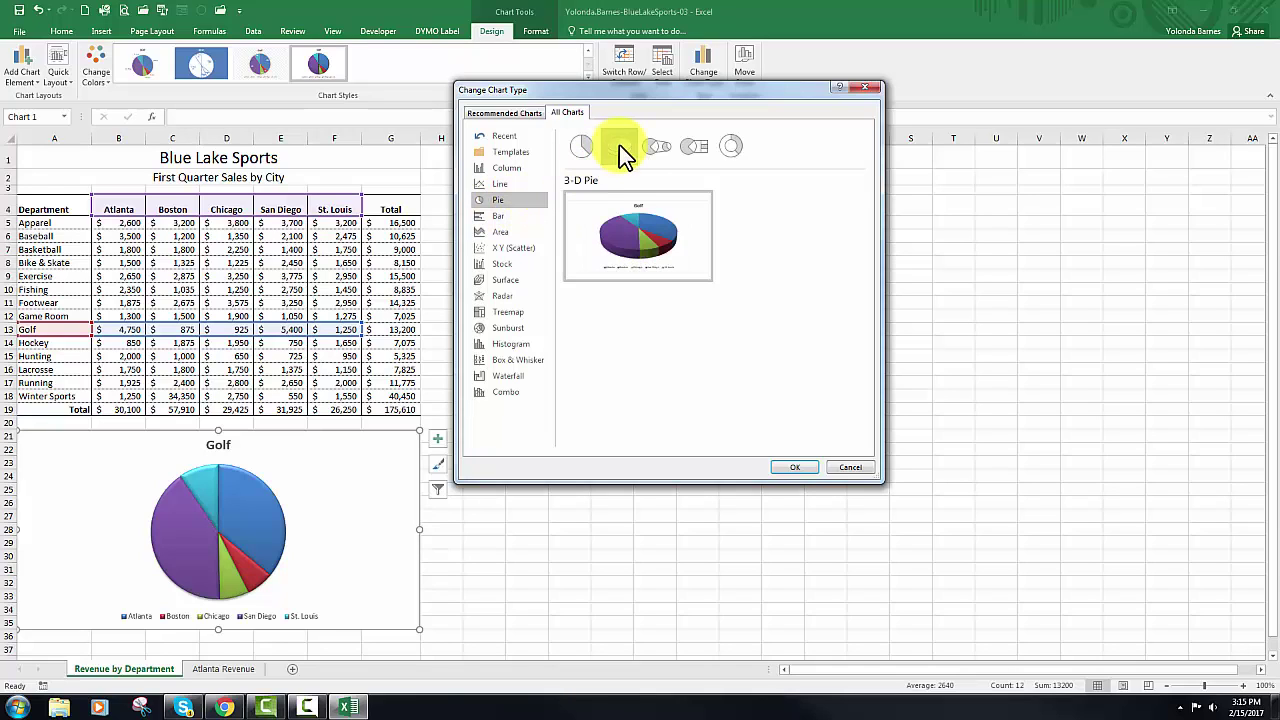
{"action": "left_click", "coordinate": [792, 467]}
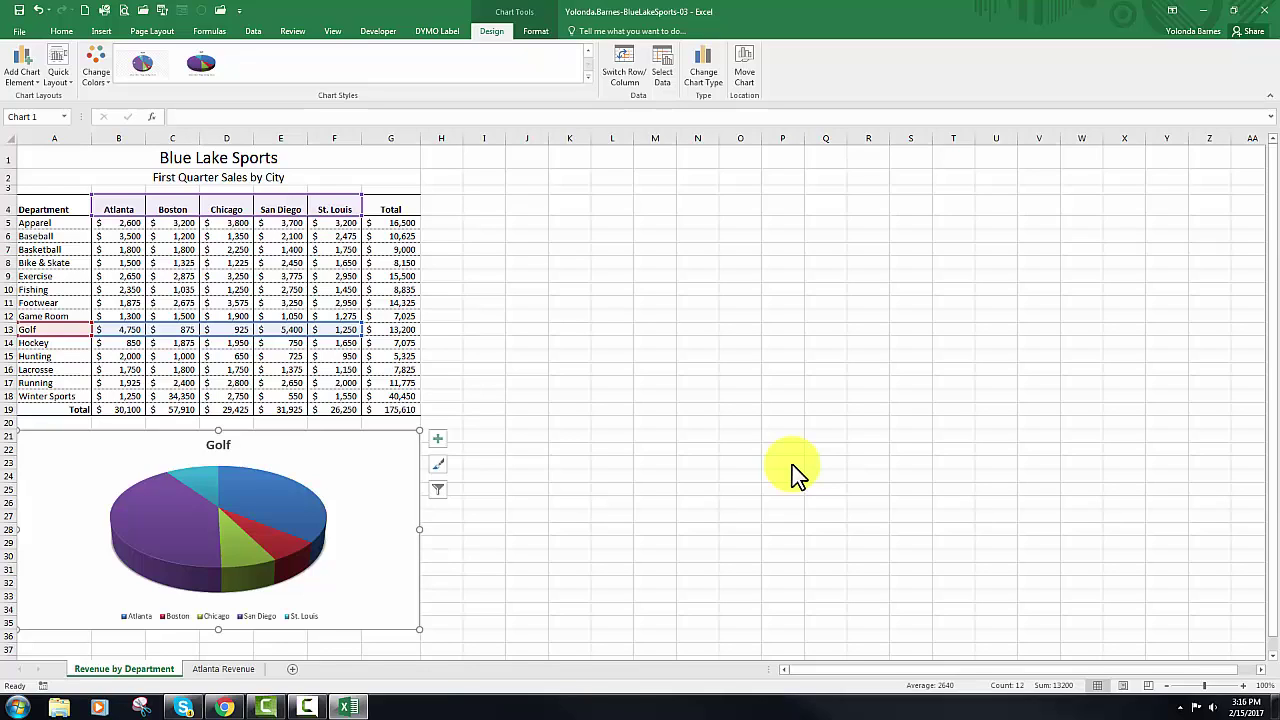
{"action": "left_click", "coordinate": [399, 479]}
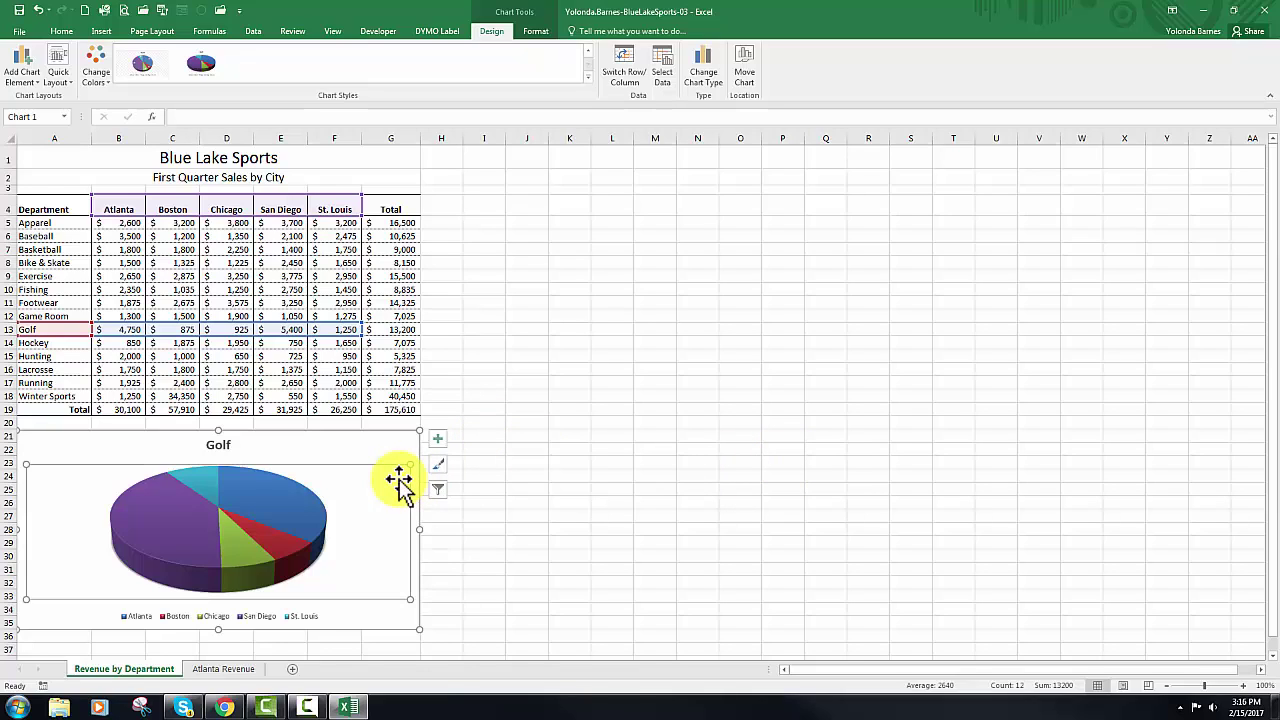
{"action": "double_click", "coordinate": [399, 479]}
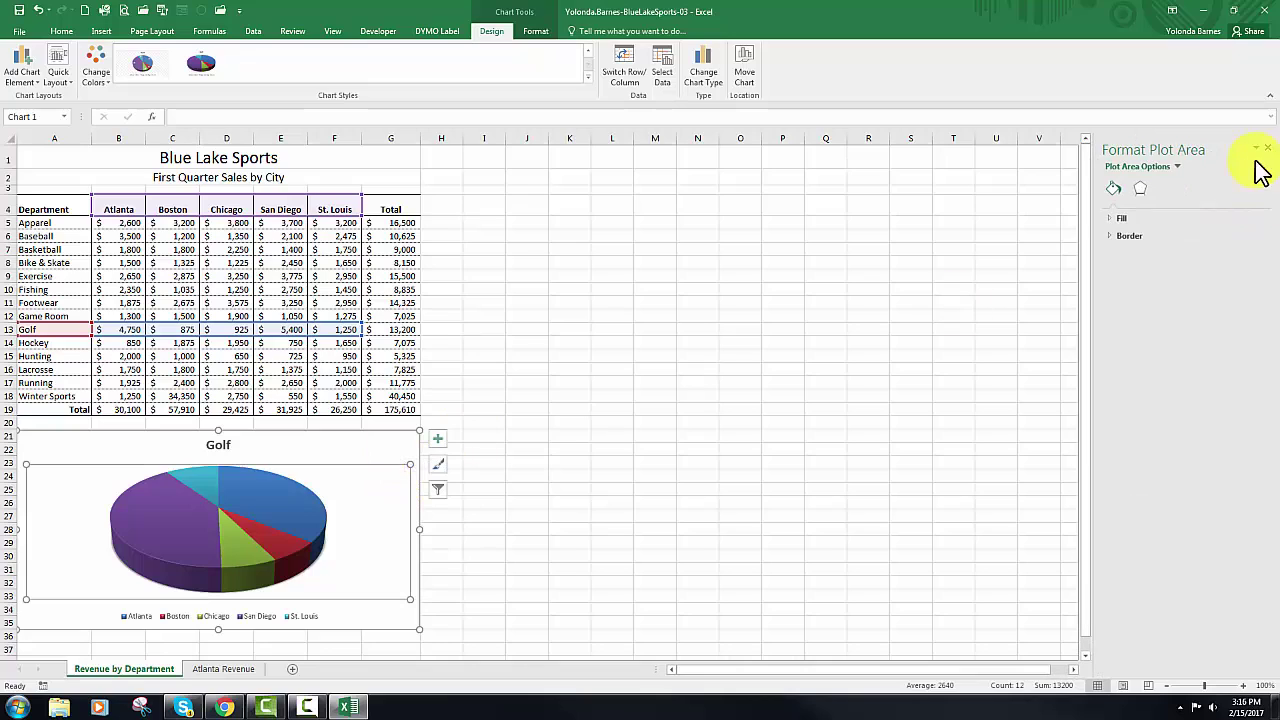
{"action": "left_click", "coordinate": [1256, 148]}
{"action": "left_click", "coordinate": [1267, 148]}
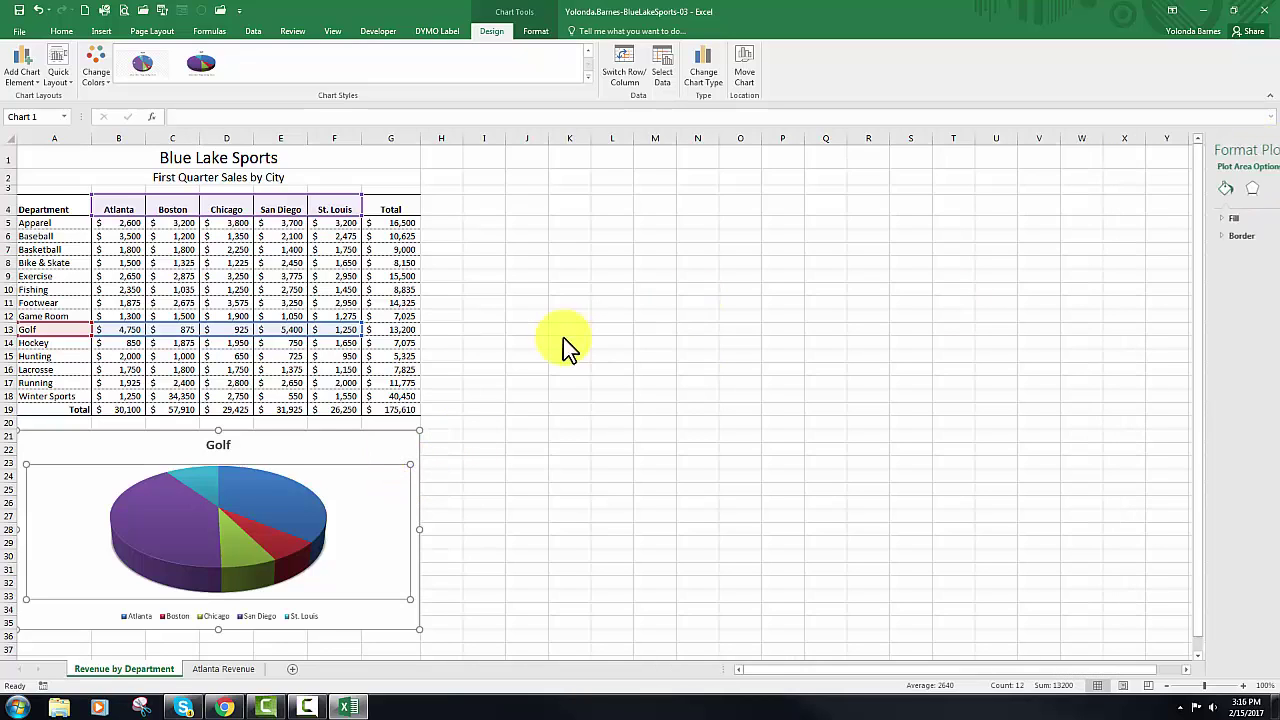
Explode only the Atlanta slice of the Golf pie chart by setting its point explosion to 10%.
{"action": "double_click", "coordinate": [360, 445]}
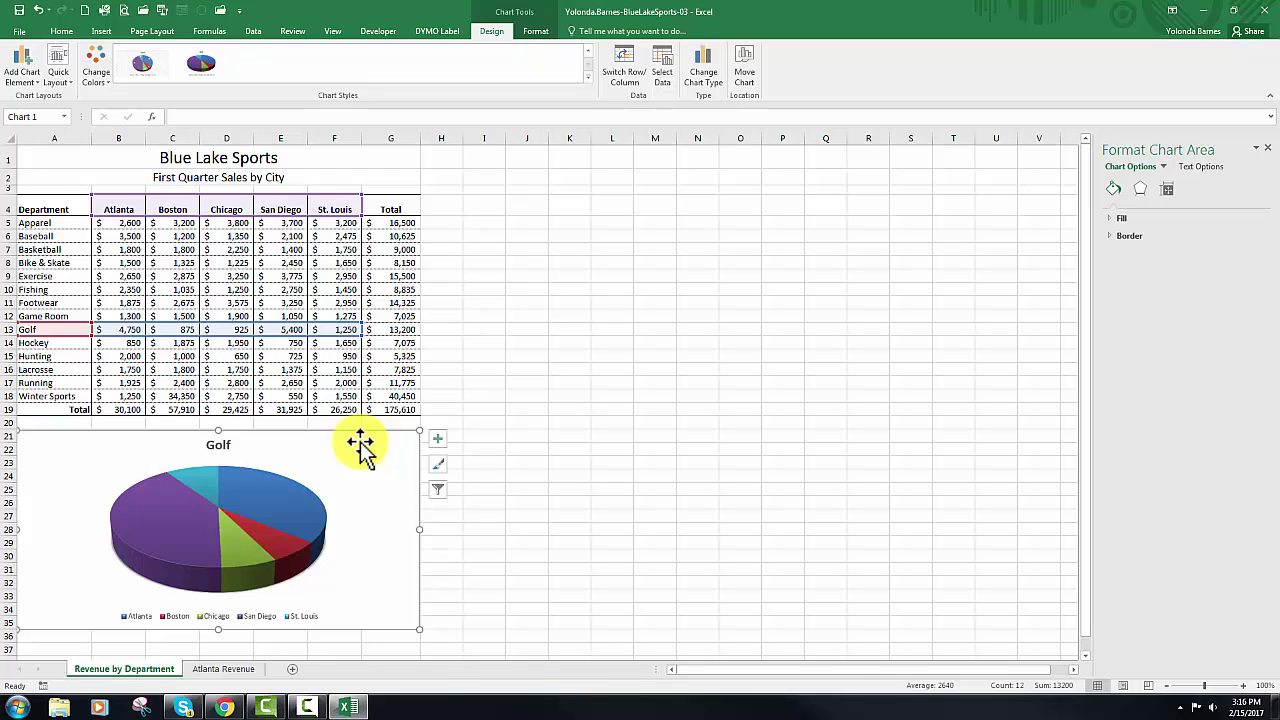
{"action": "left_click", "coordinate": [298, 505]}
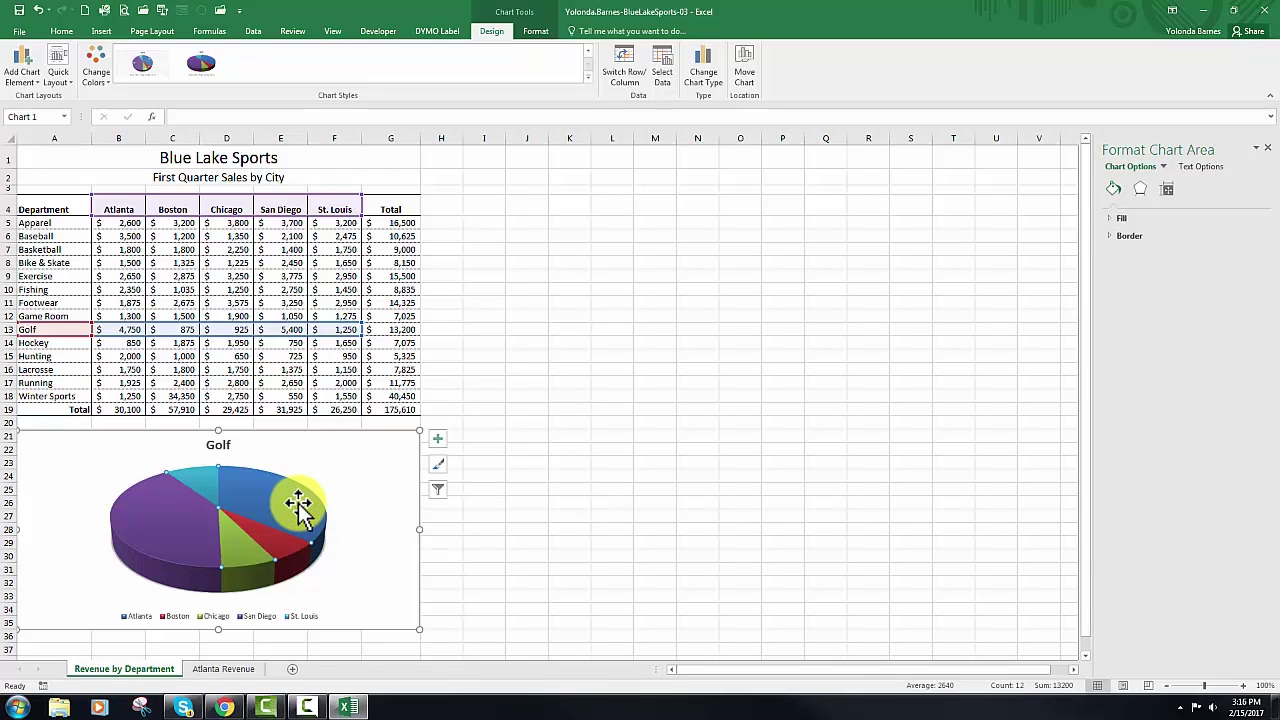
{"action": "left_click", "coordinate": [298, 504]}
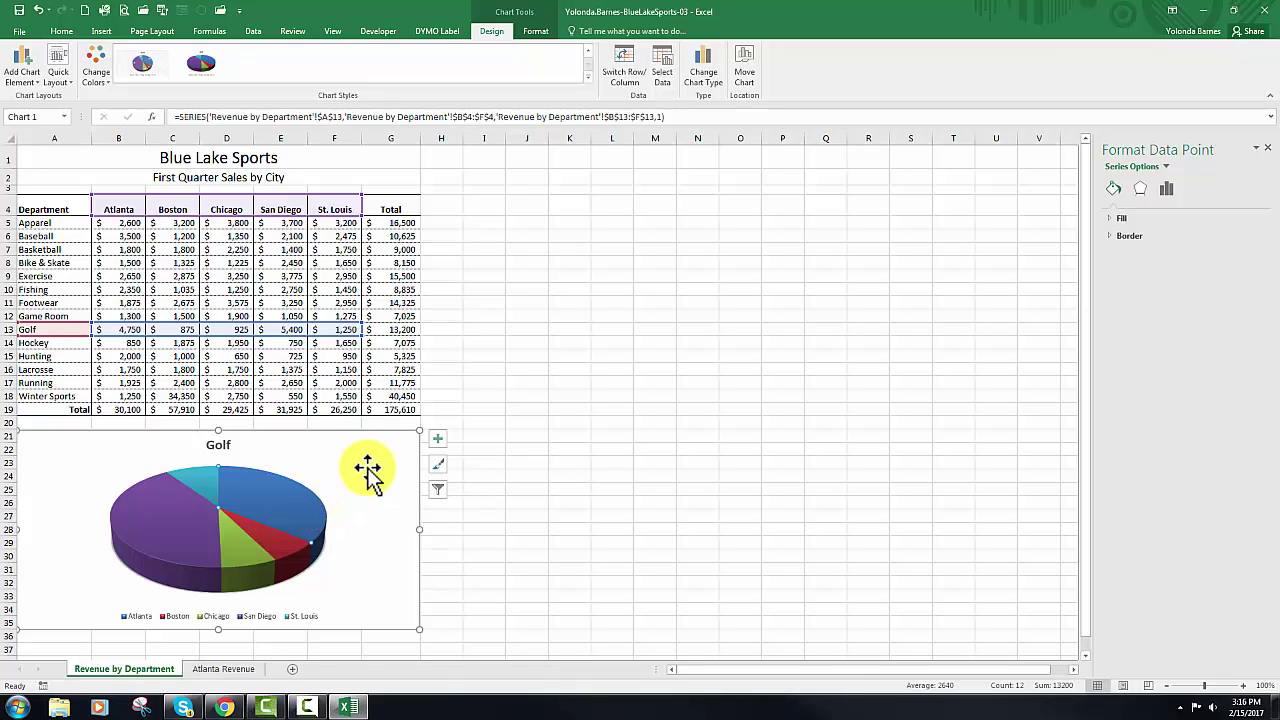
{"action": "mouse_move", "coordinate": [247, 480]}
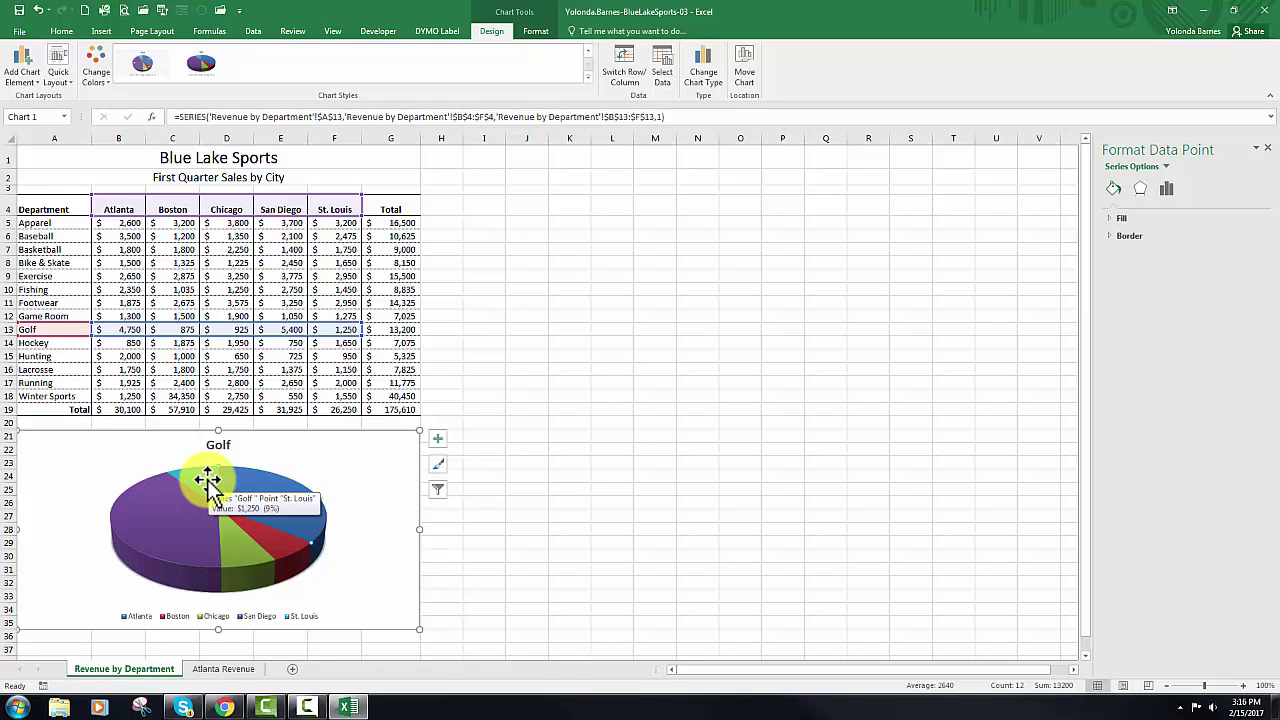
{"action": "mouse_move", "coordinate": [178, 515]}
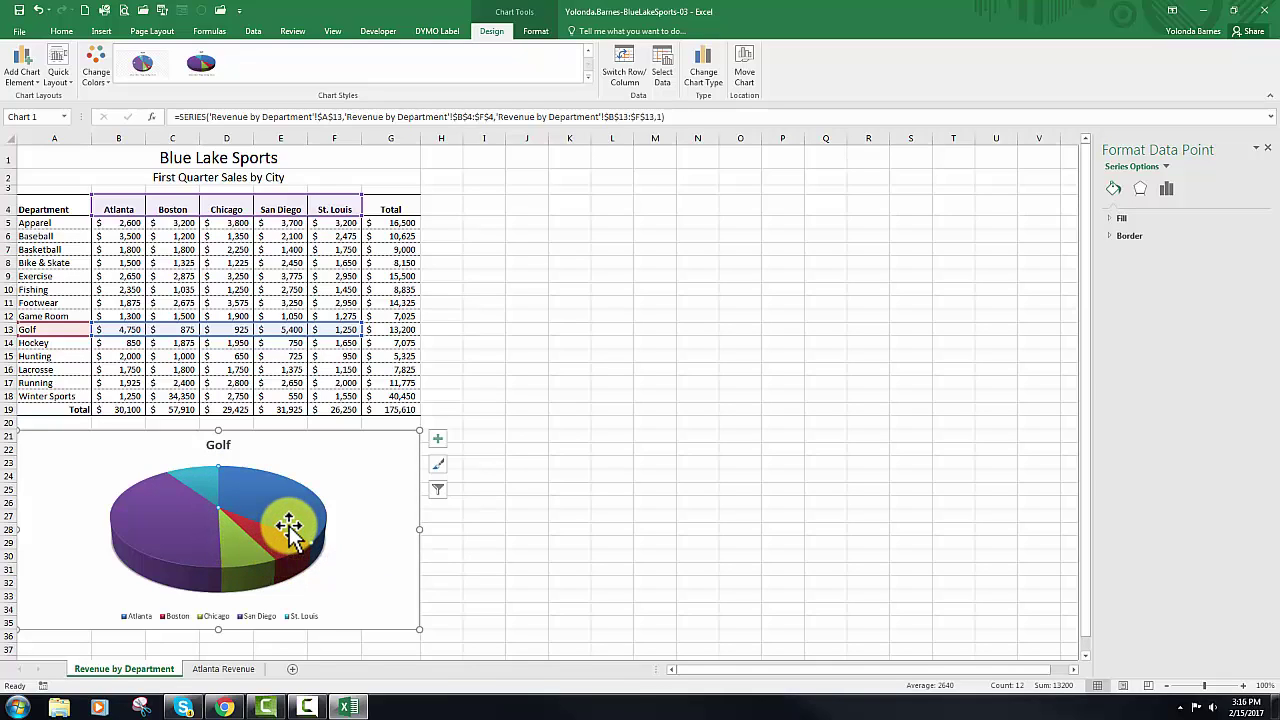
{"action": "mouse_move", "coordinate": [286, 547]}
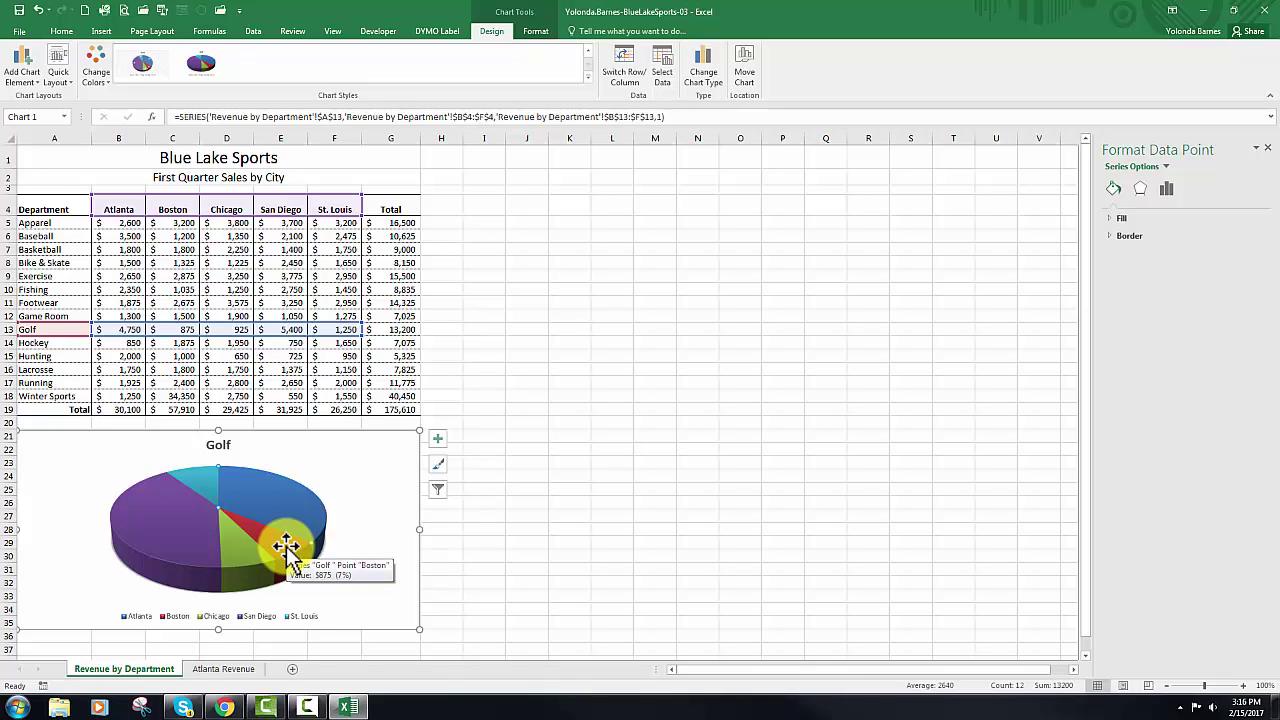
{"action": "mouse_move", "coordinate": [303, 516]}
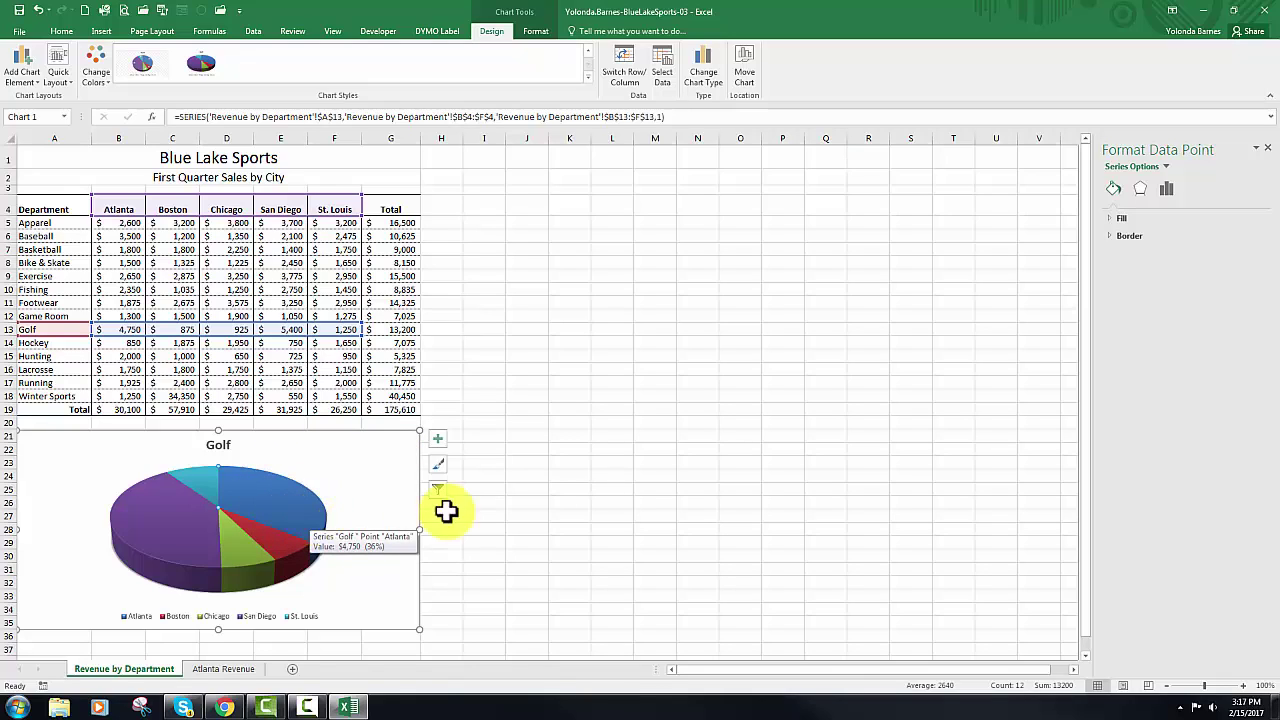
{"action": "left_click", "coordinate": [1167, 190]}
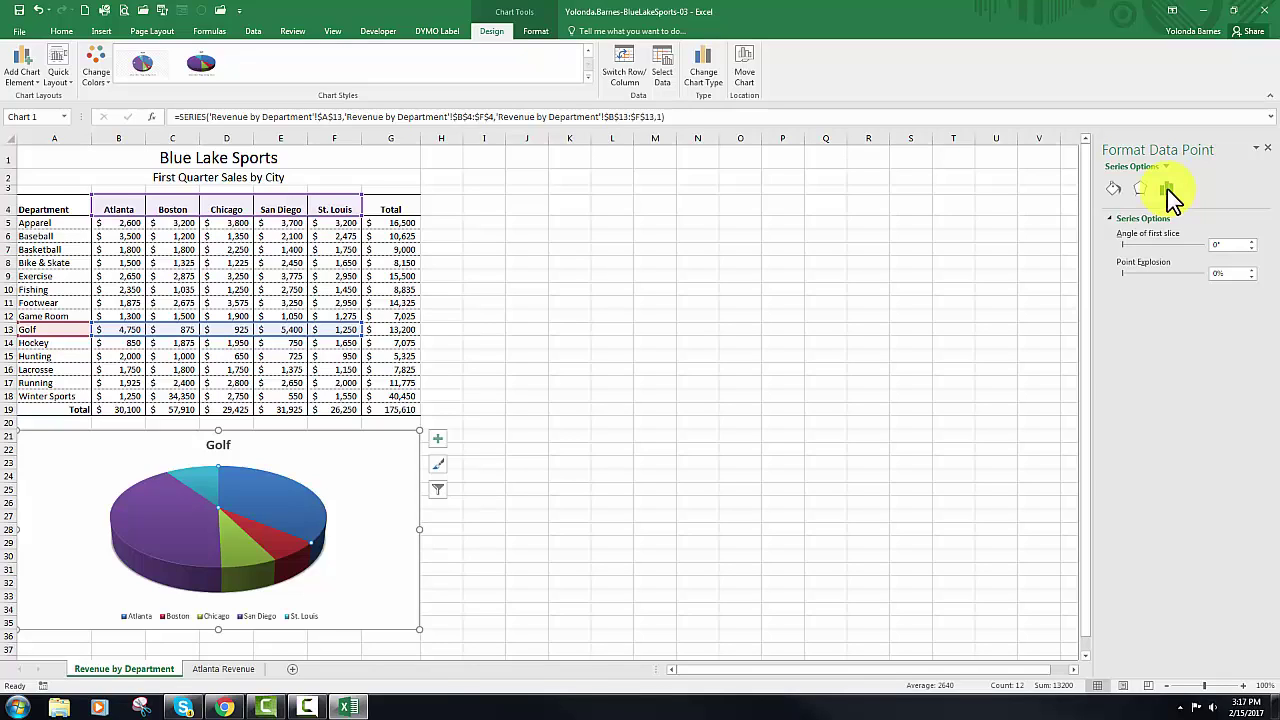
{"action": "left_click", "coordinate": [1251, 270]}
{"action": "left_click", "coordinate": [1251, 270]}
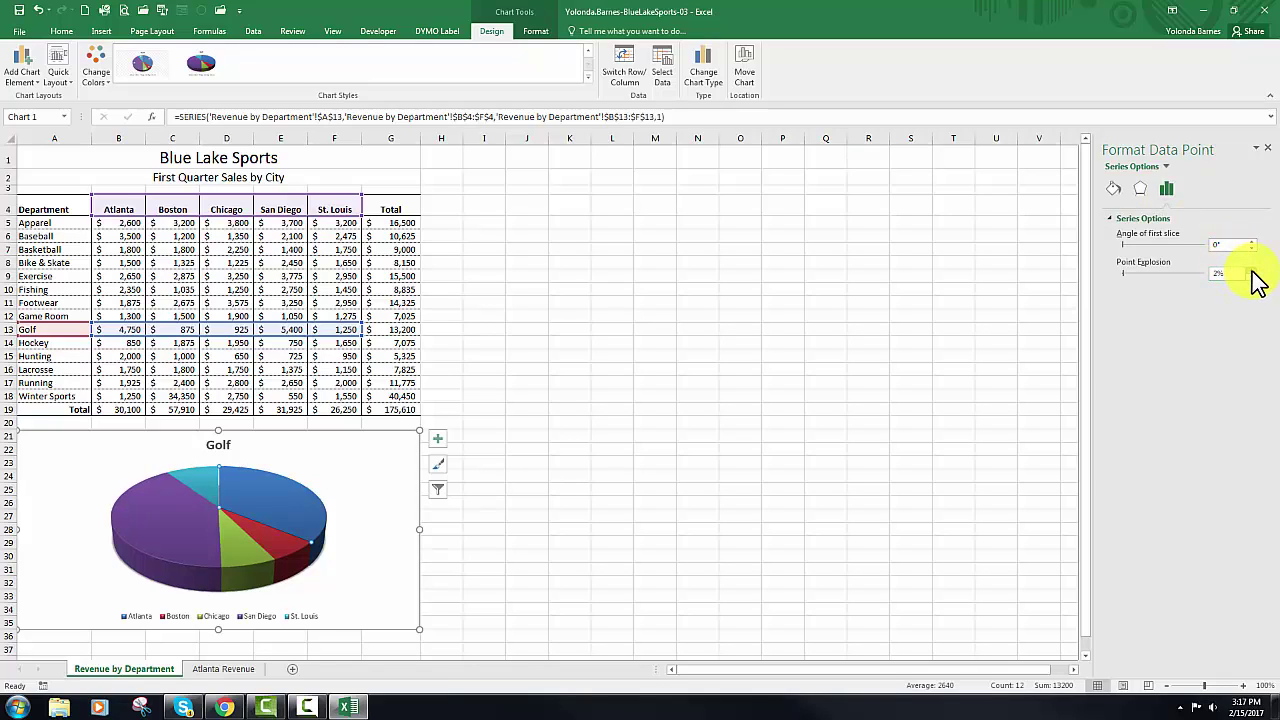
{"action": "left_click", "coordinate": [1251, 270]}
{"action": "left_click", "coordinate": [1251, 270]}
{"action": "left_click", "coordinate": [1251, 270]}
{"action": "left_click", "coordinate": [1251, 270]}
{"action": "left_click", "coordinate": [1251, 270]}
{"action": "left_click", "coordinate": [1251, 270]}
{"action": "left_click", "coordinate": [1251, 270]}
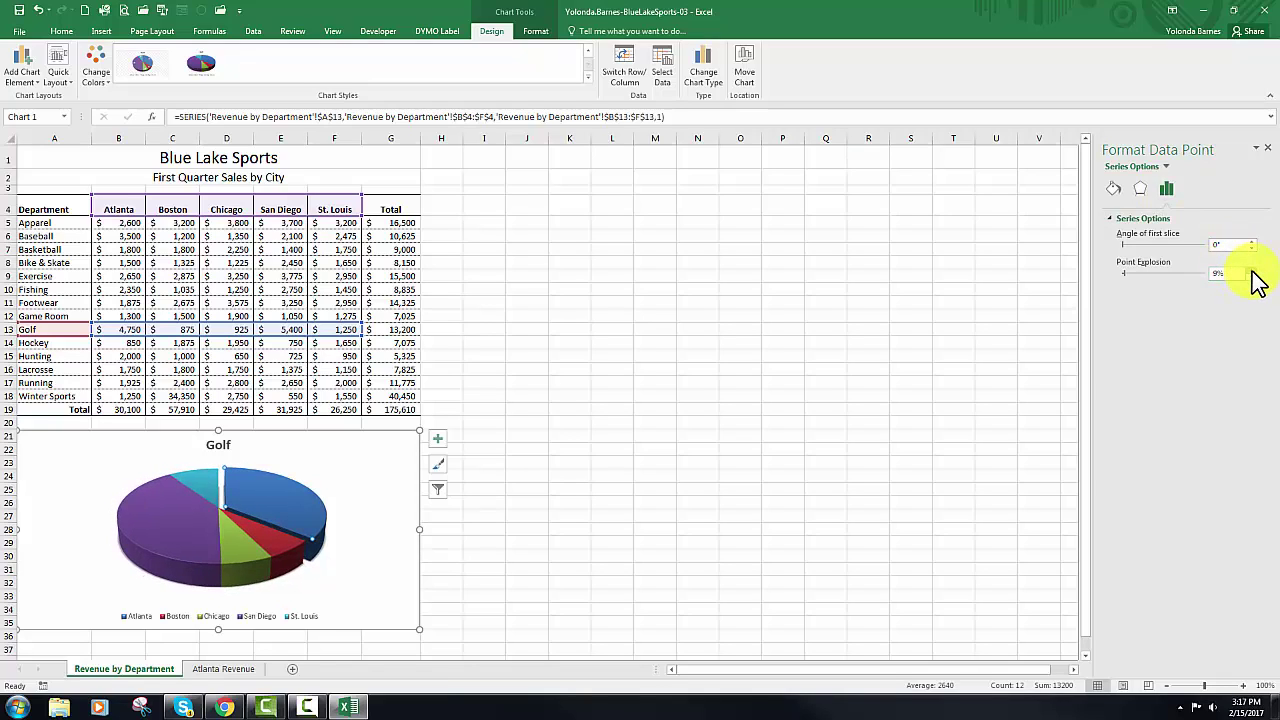
{"action": "left_click", "coordinate": [1251, 270]}
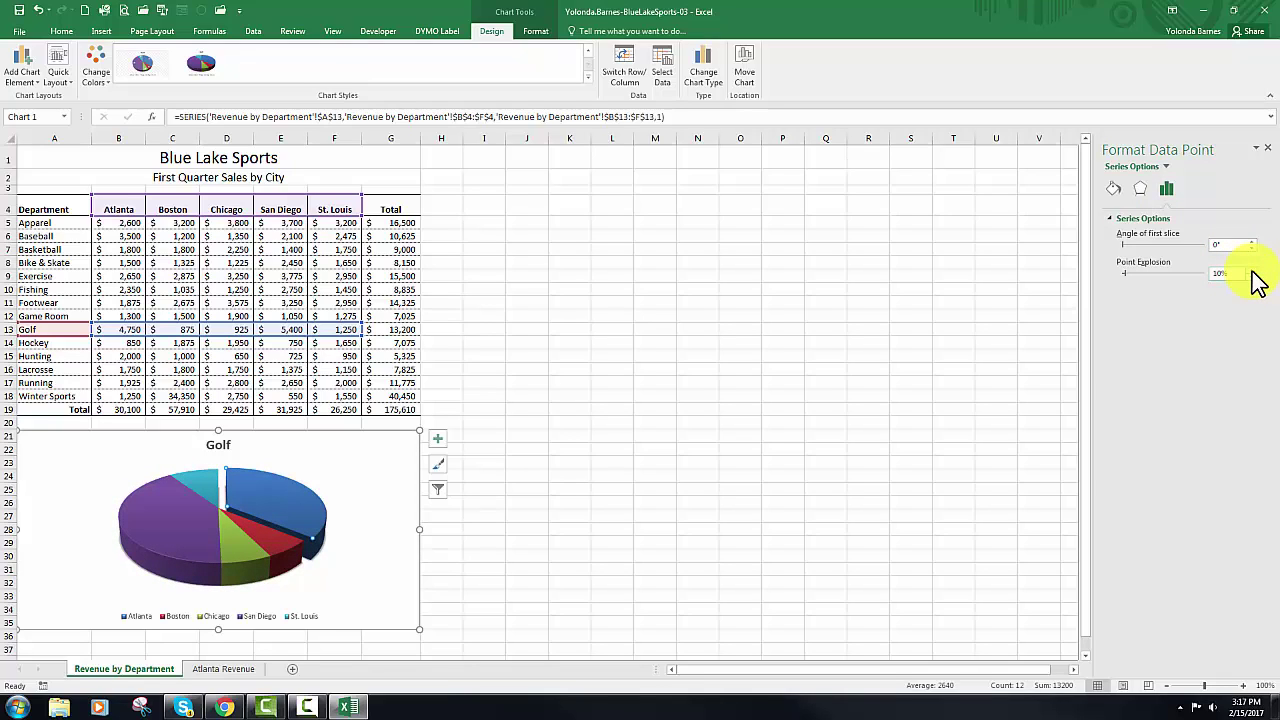
{"action": "left_click", "coordinate": [1267, 148]}
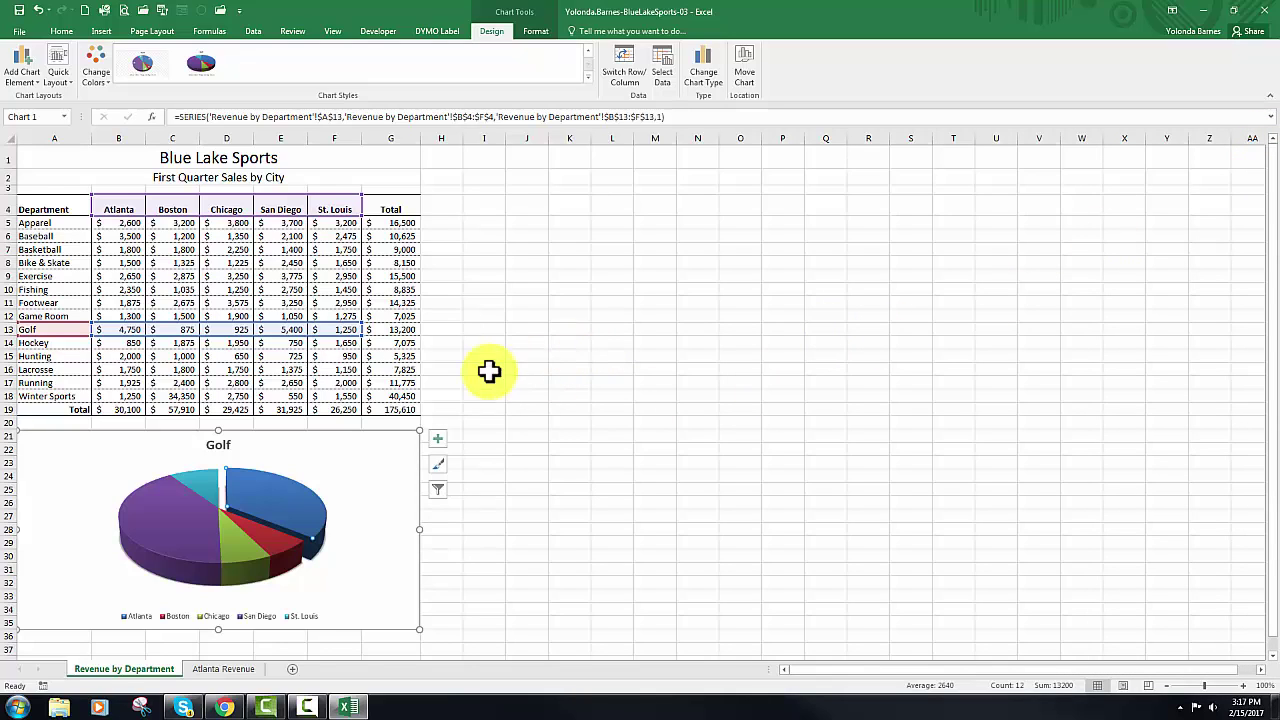
Add data labels to the Golf pie chart that show the percentage instead of the value.
{"action": "left_click", "coordinate": [386, 438]}
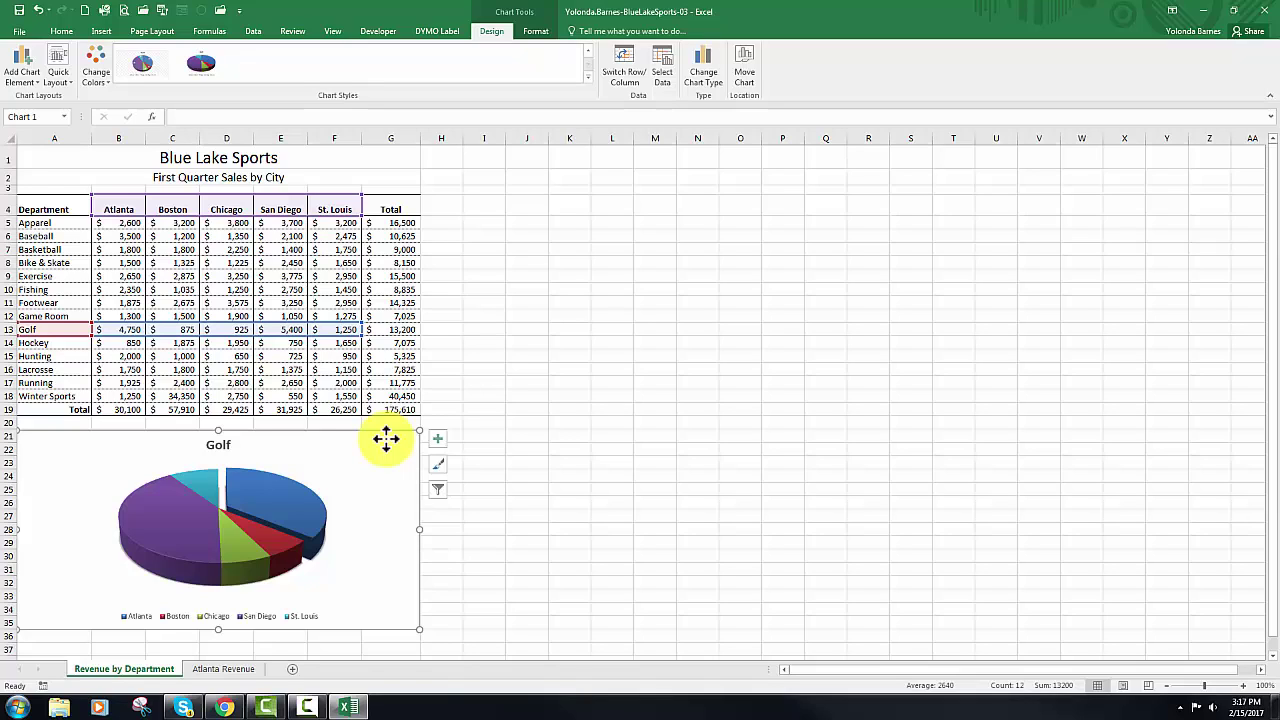
{"action": "left_click", "coordinate": [437, 441]}
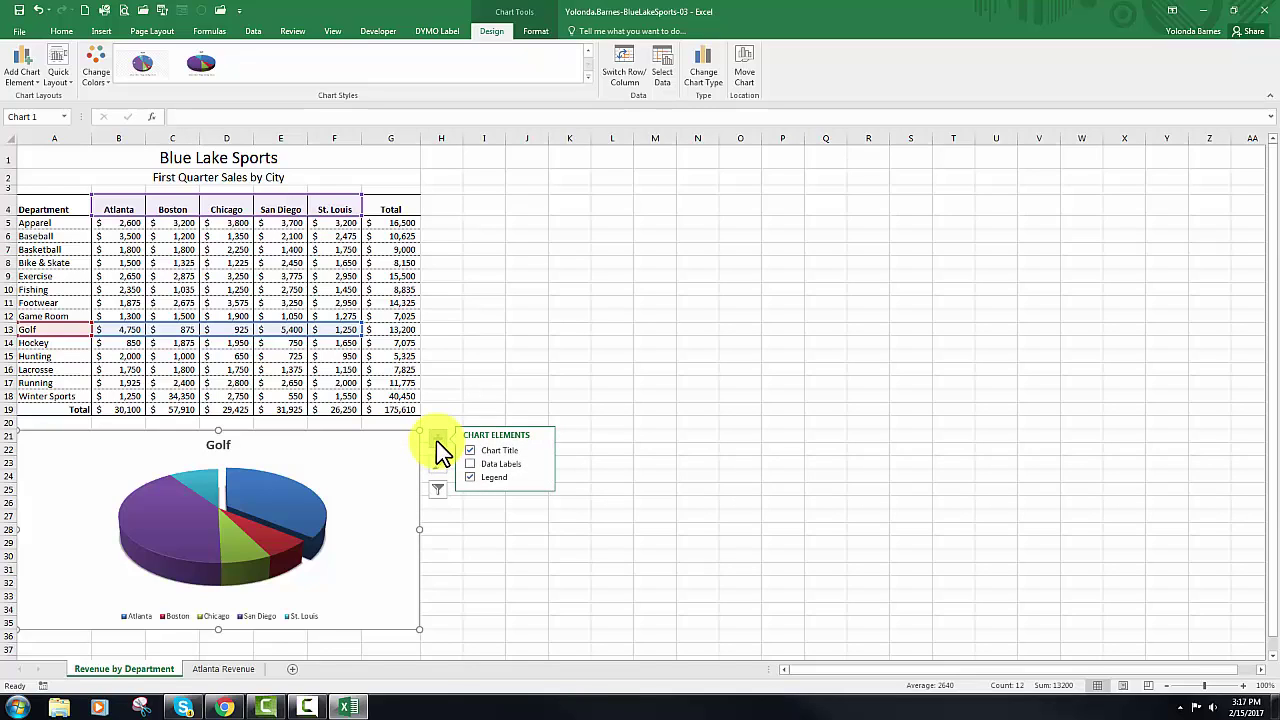
{"action": "left_click", "coordinate": [540, 463]}
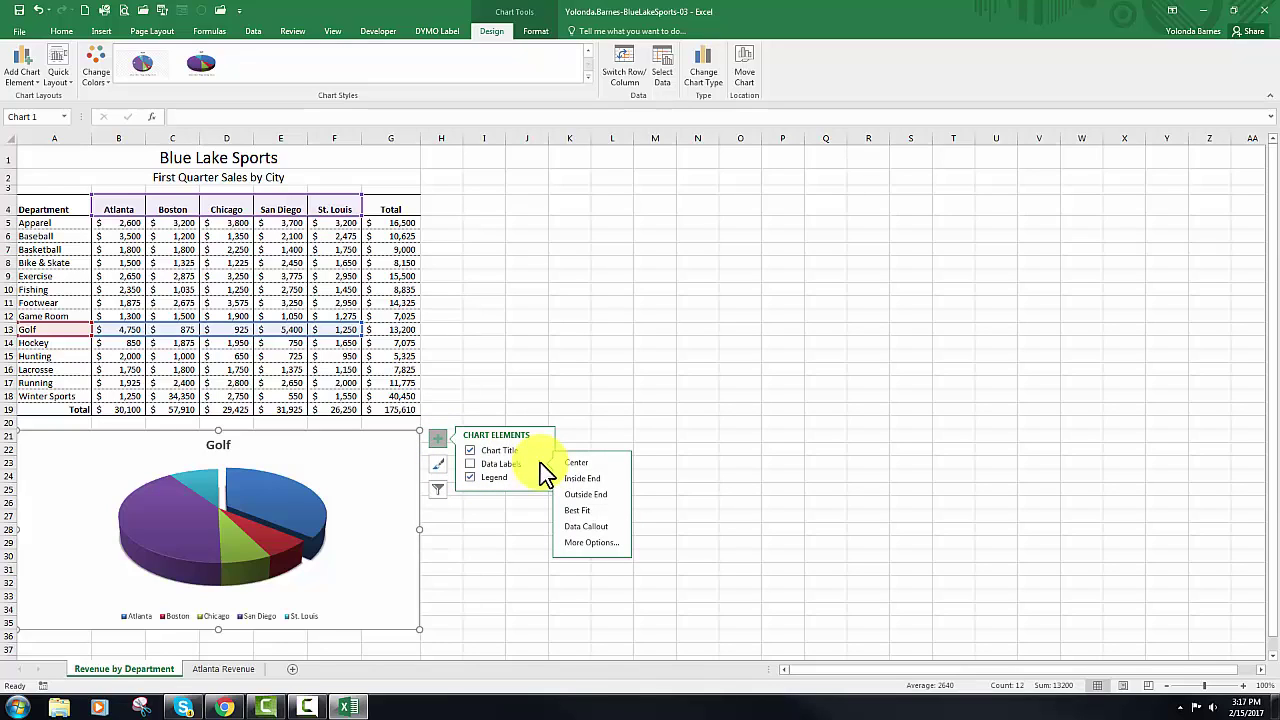
{"action": "left_click", "coordinate": [590, 541]}
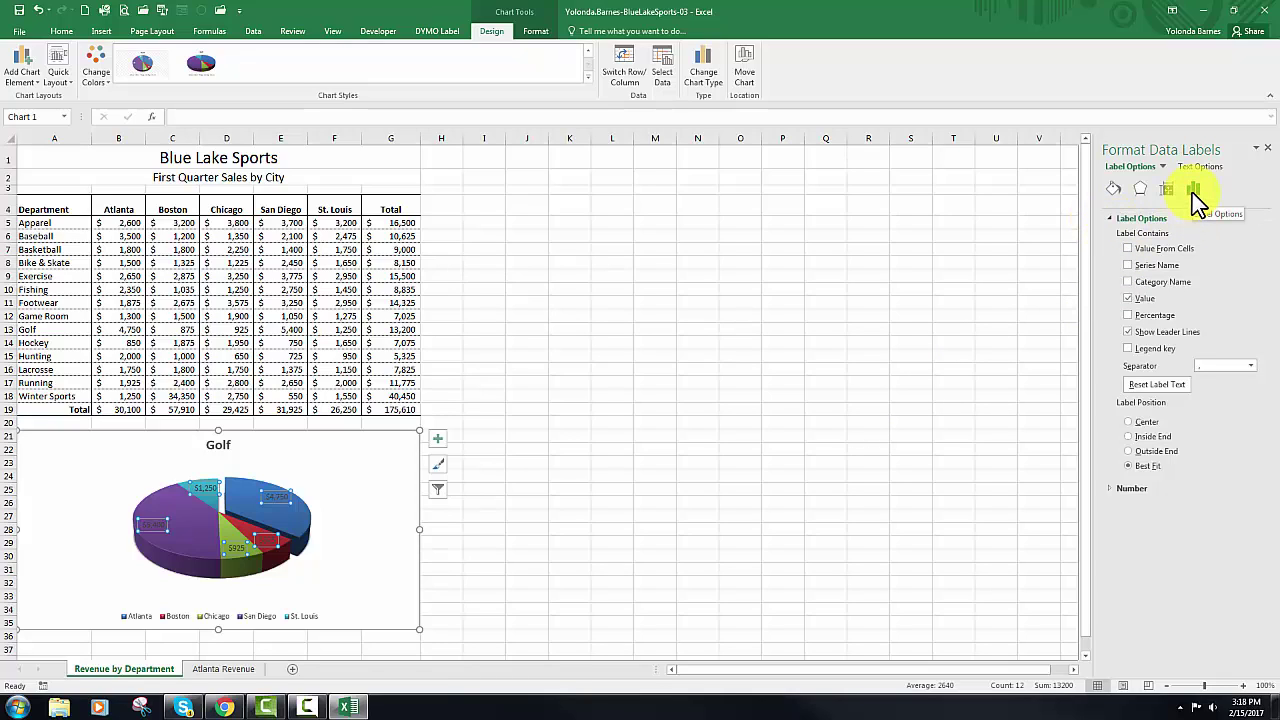
{"action": "left_click", "coordinate": [1108, 218]}
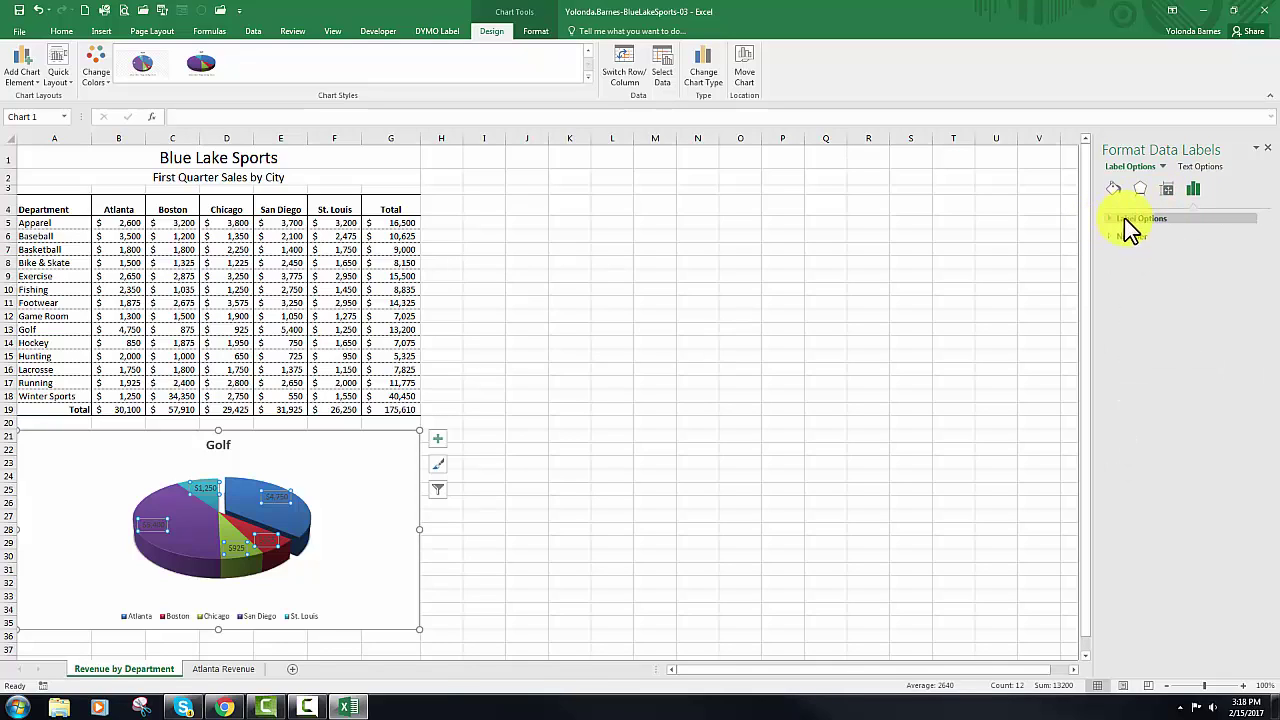
{"action": "left_click", "coordinate": [1107, 217]}
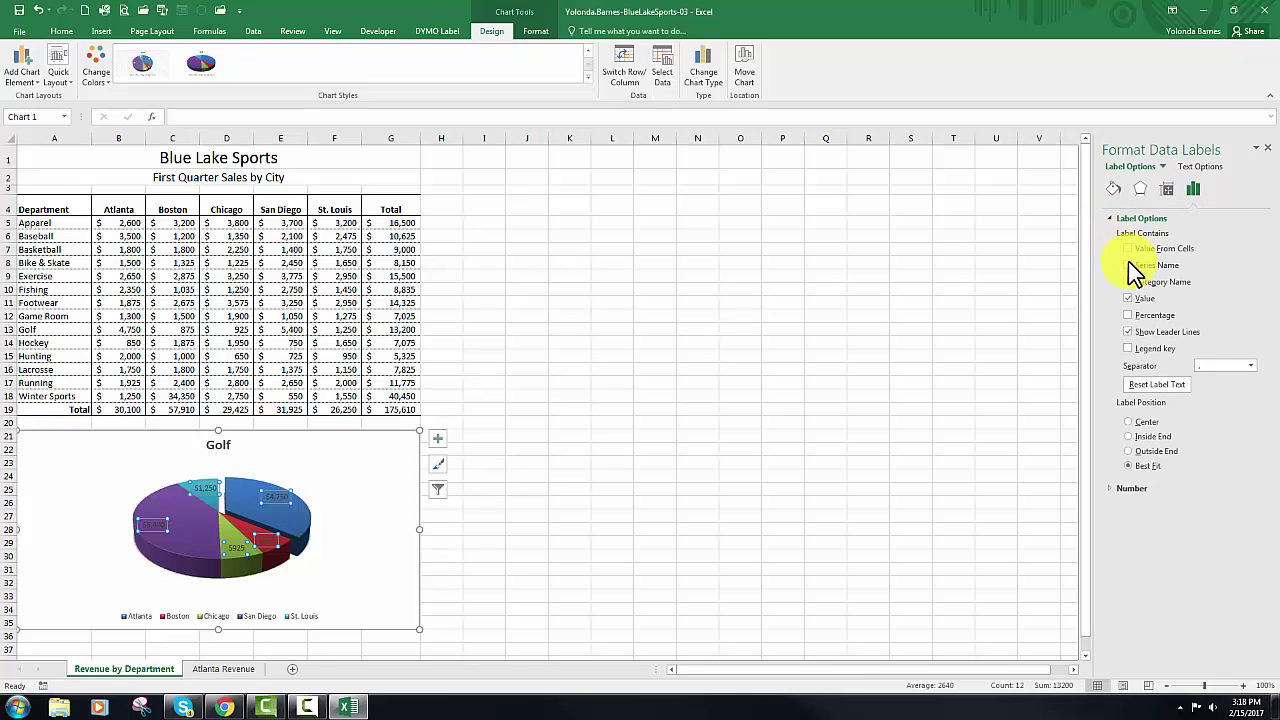
{"action": "left_click", "coordinate": [1129, 315]}
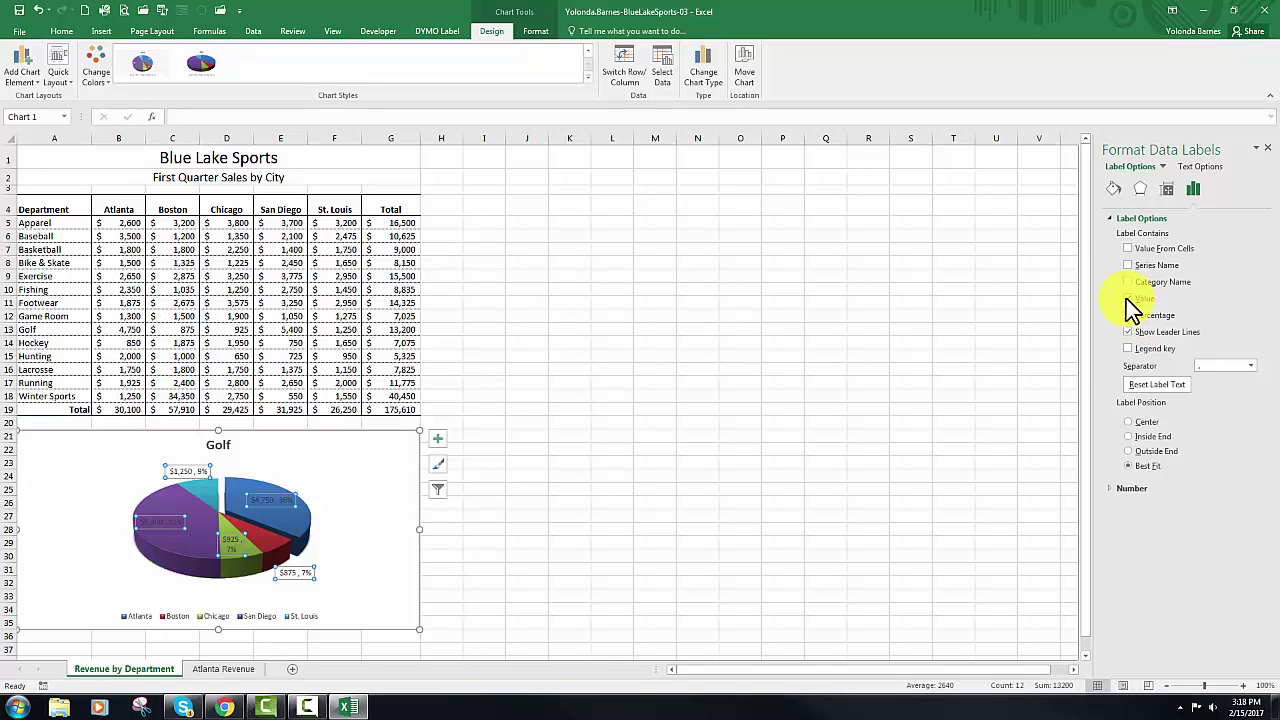
{"action": "left_click", "coordinate": [1127, 298]}
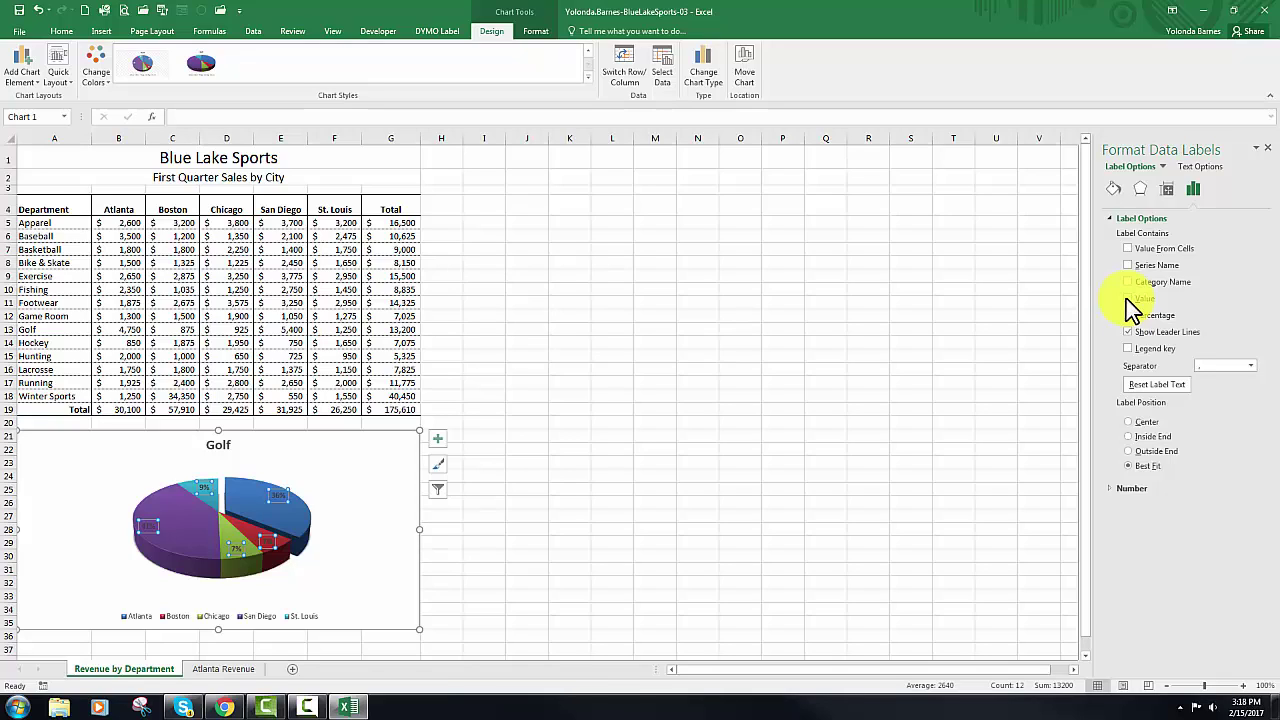
Set the font size of the Golf chart's data labels to 12.
{"action": "left_click", "coordinate": [65, 33]}
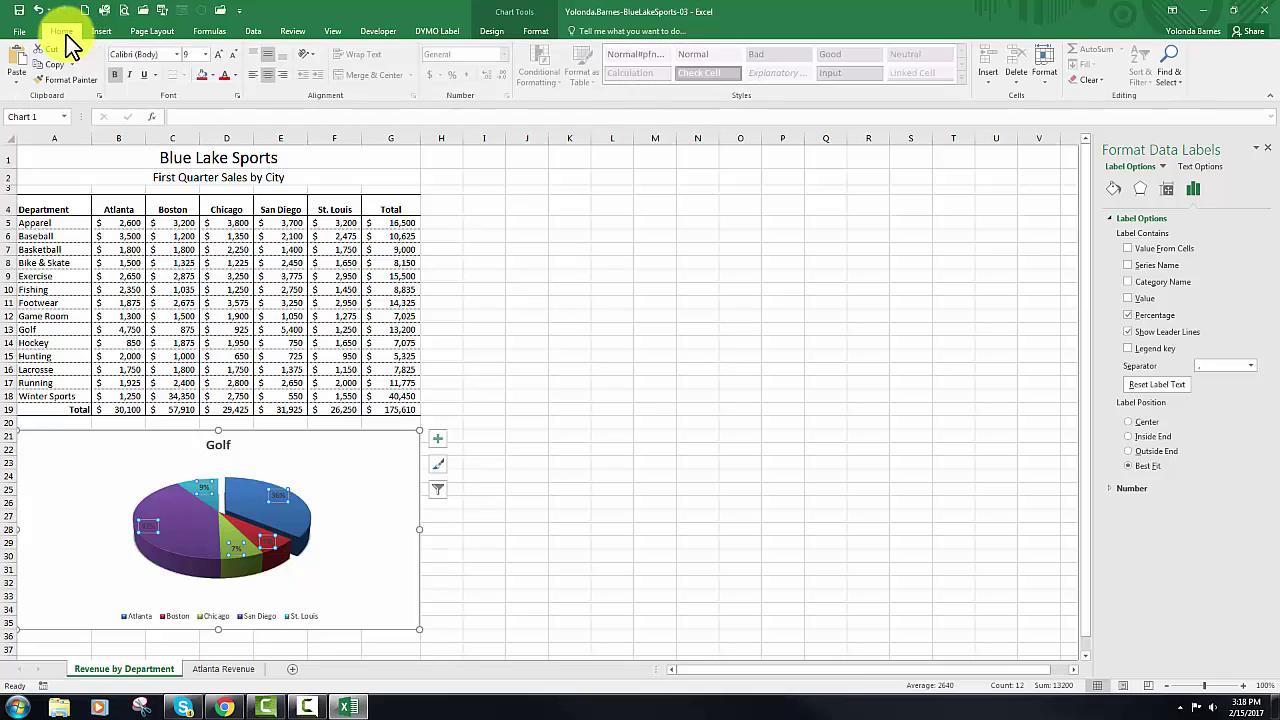
{"action": "left_click", "coordinate": [205, 55]}
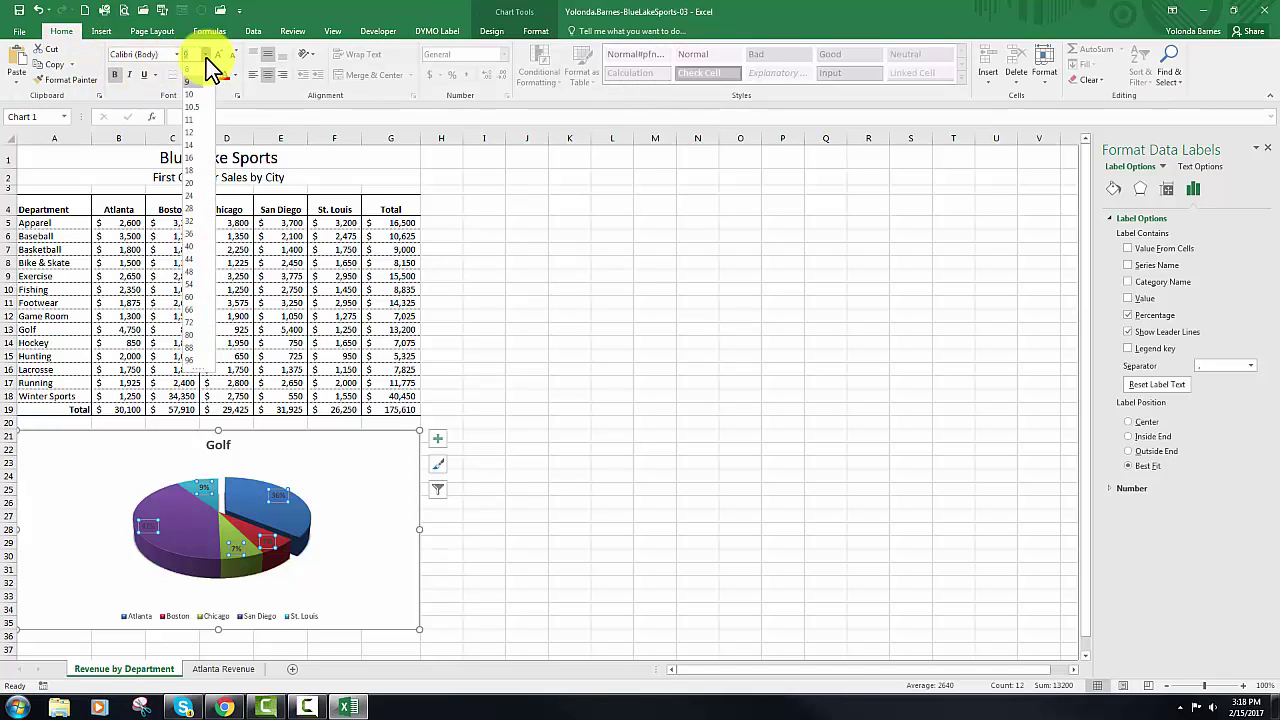
{"action": "left_click", "coordinate": [189, 133]}
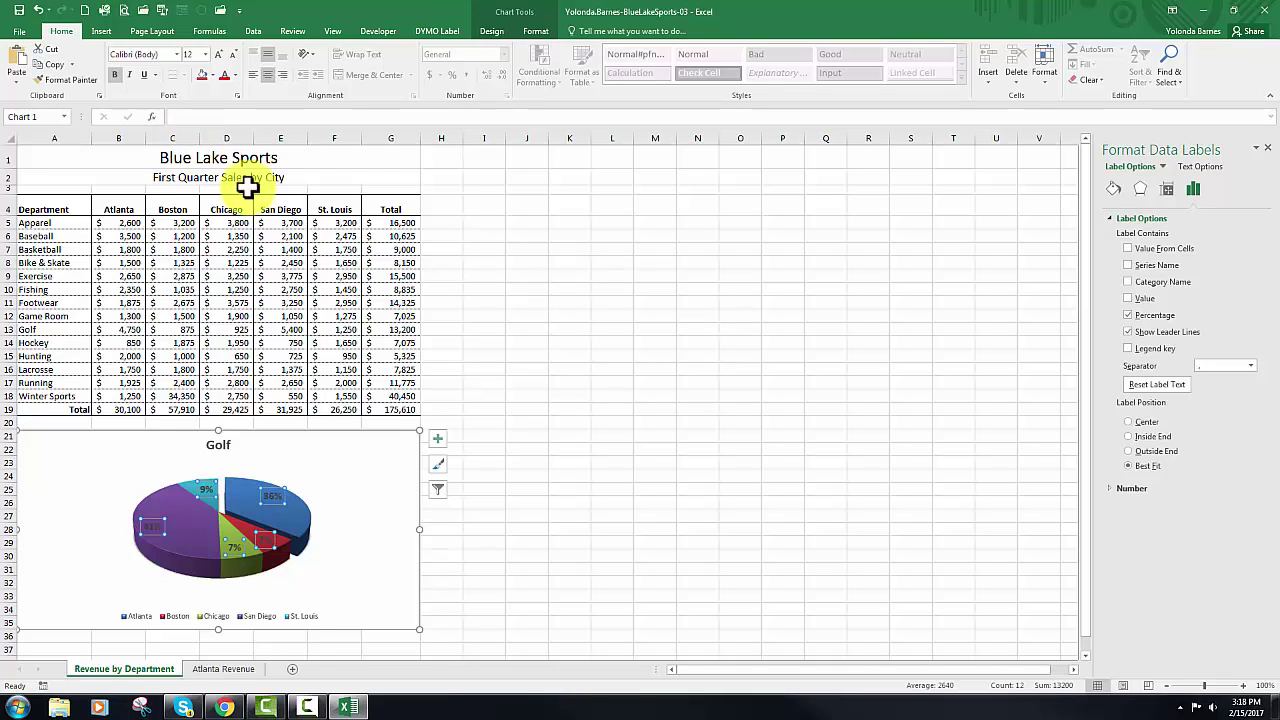
Outline the Golf chart area with the darkest shade of the purple theme color at a 1 pt weight.
{"action": "left_click", "coordinate": [389, 448]}
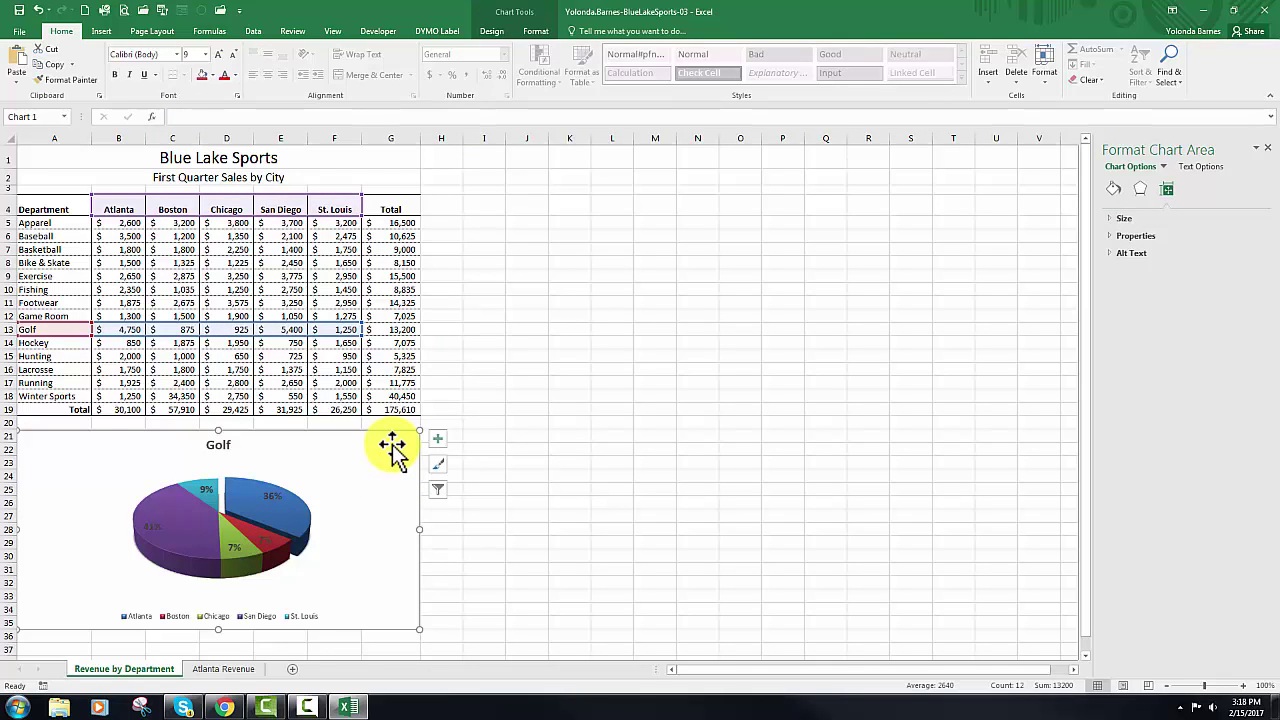
{"action": "left_click", "coordinate": [531, 31]}
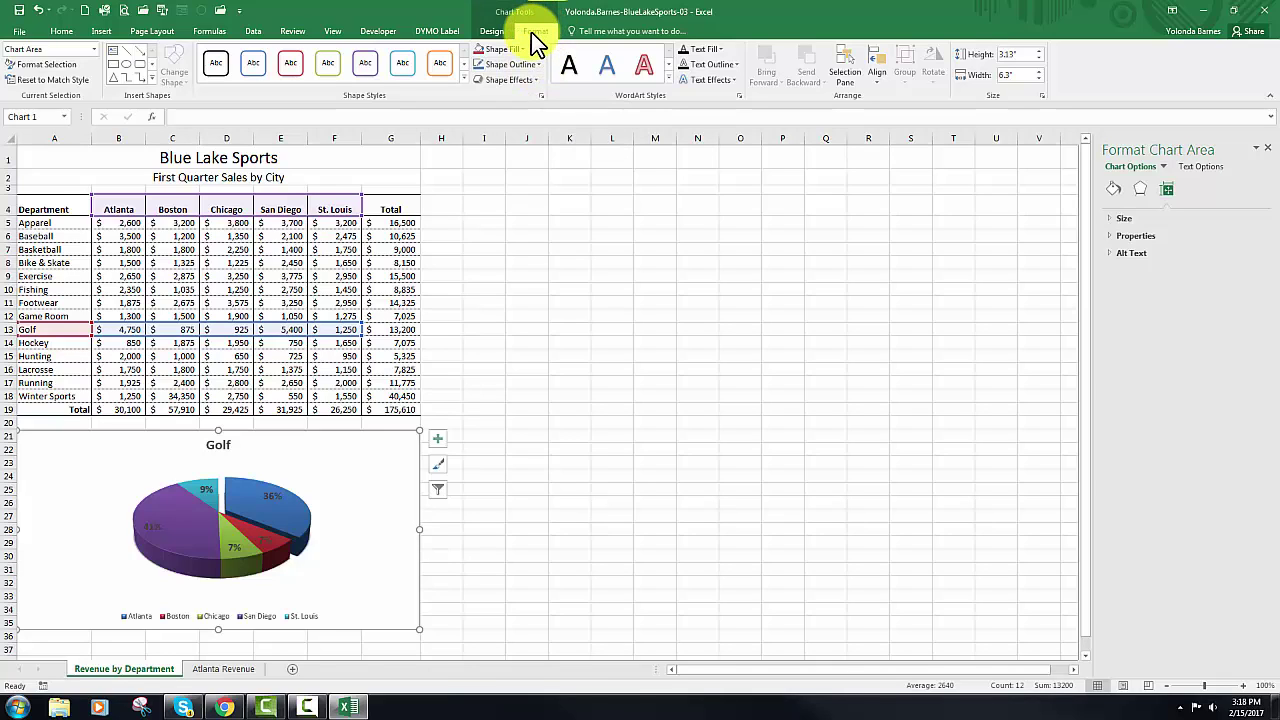
{"action": "left_click", "coordinate": [534, 31]}
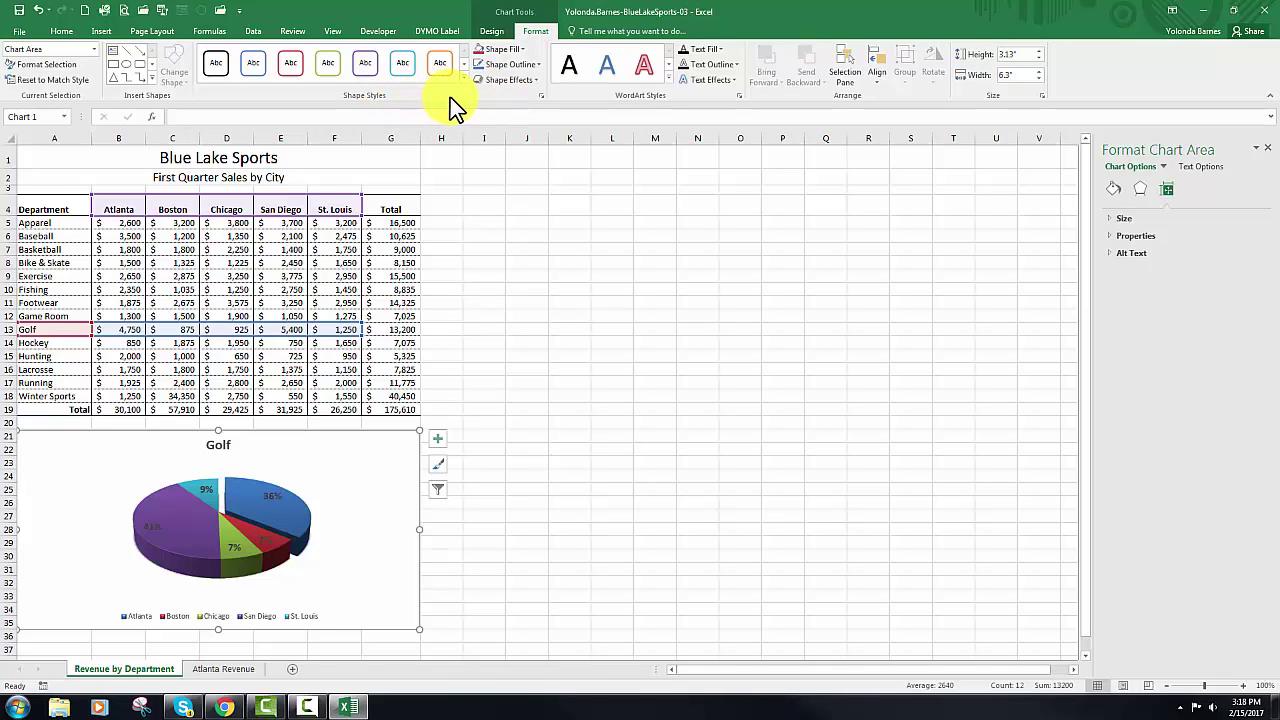
{"action": "left_click", "coordinate": [539, 64]}
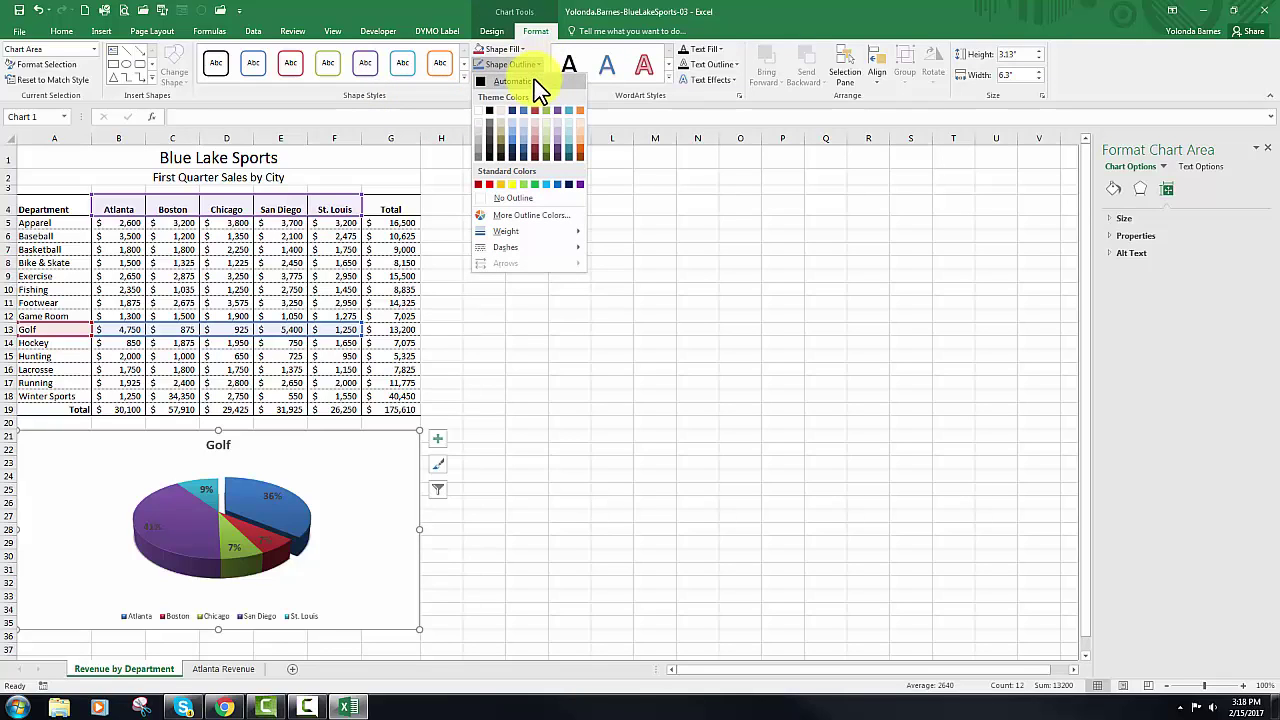
{"action": "left_click", "coordinate": [559, 158]}
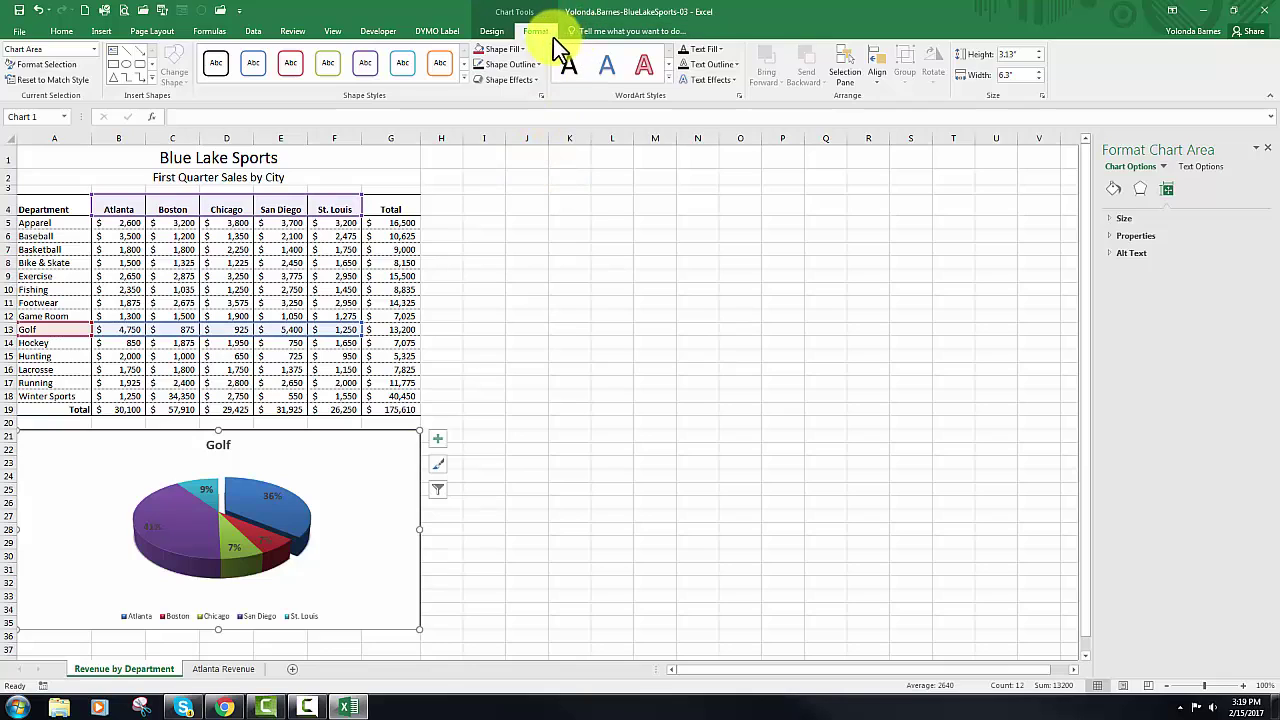
{"action": "left_click", "coordinate": [540, 64]}
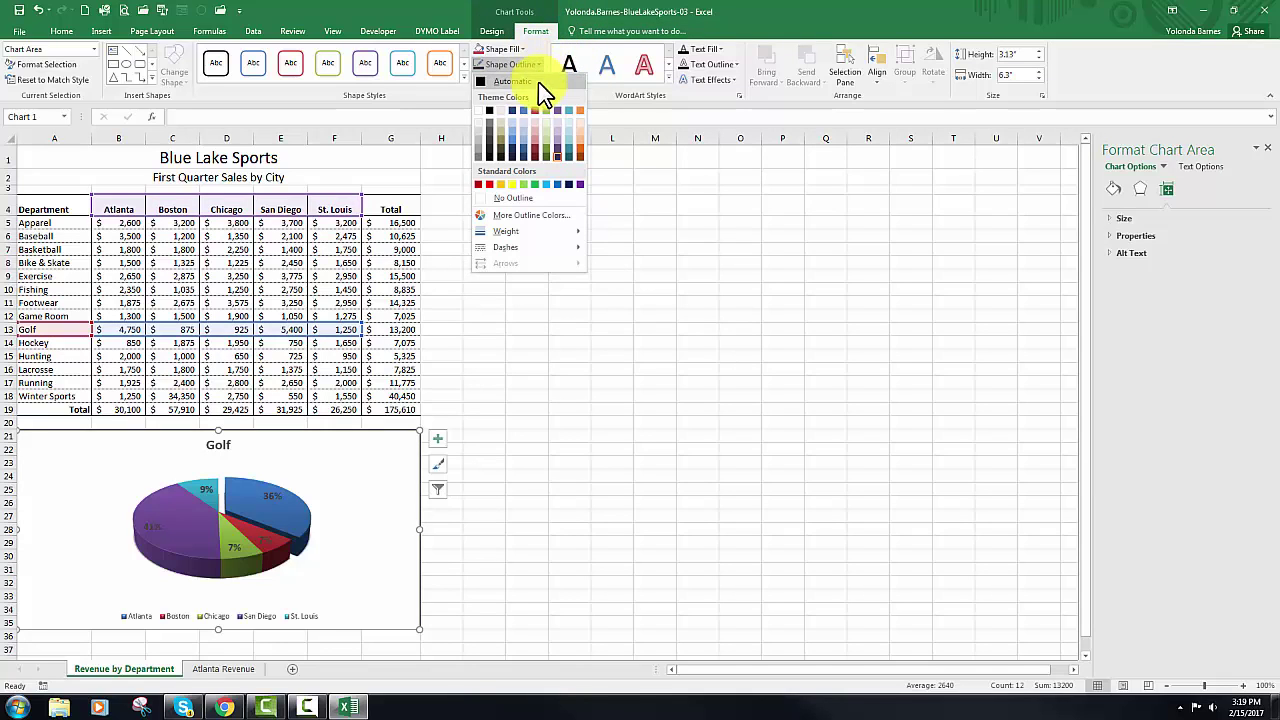
{"action": "mouse_move", "coordinate": [539, 228]}
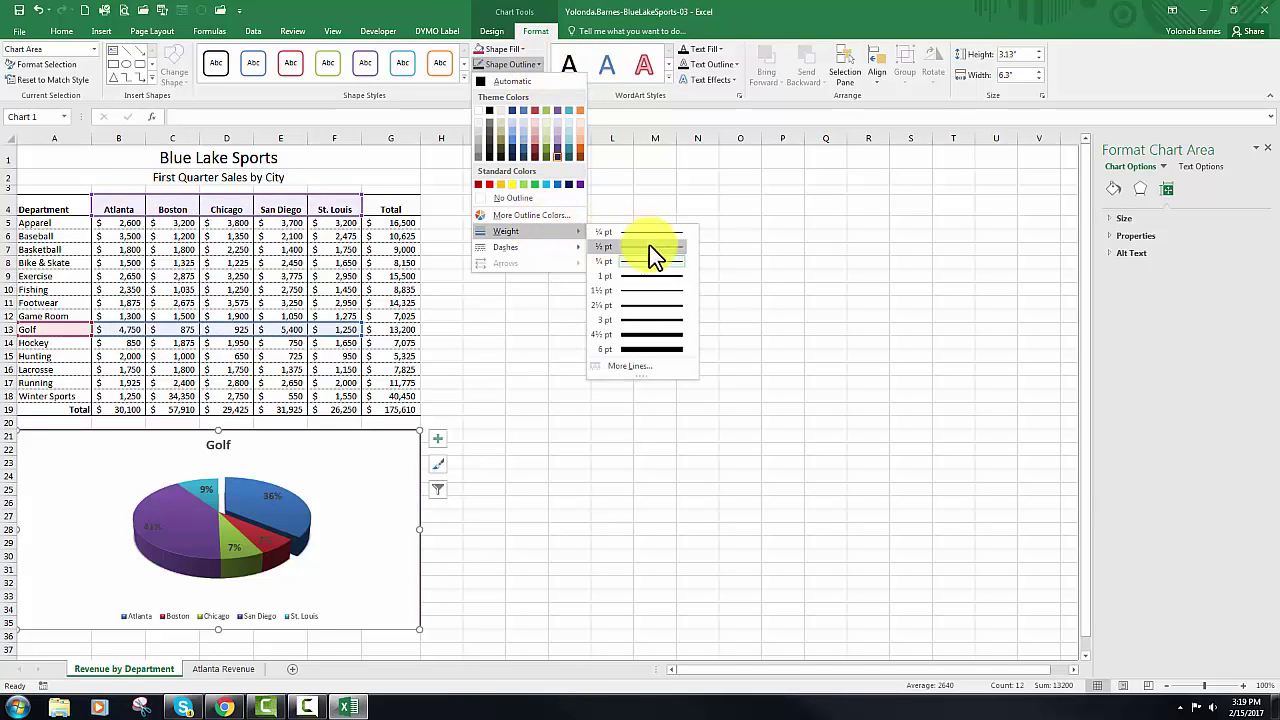
{"action": "left_click", "coordinate": [657, 275]}
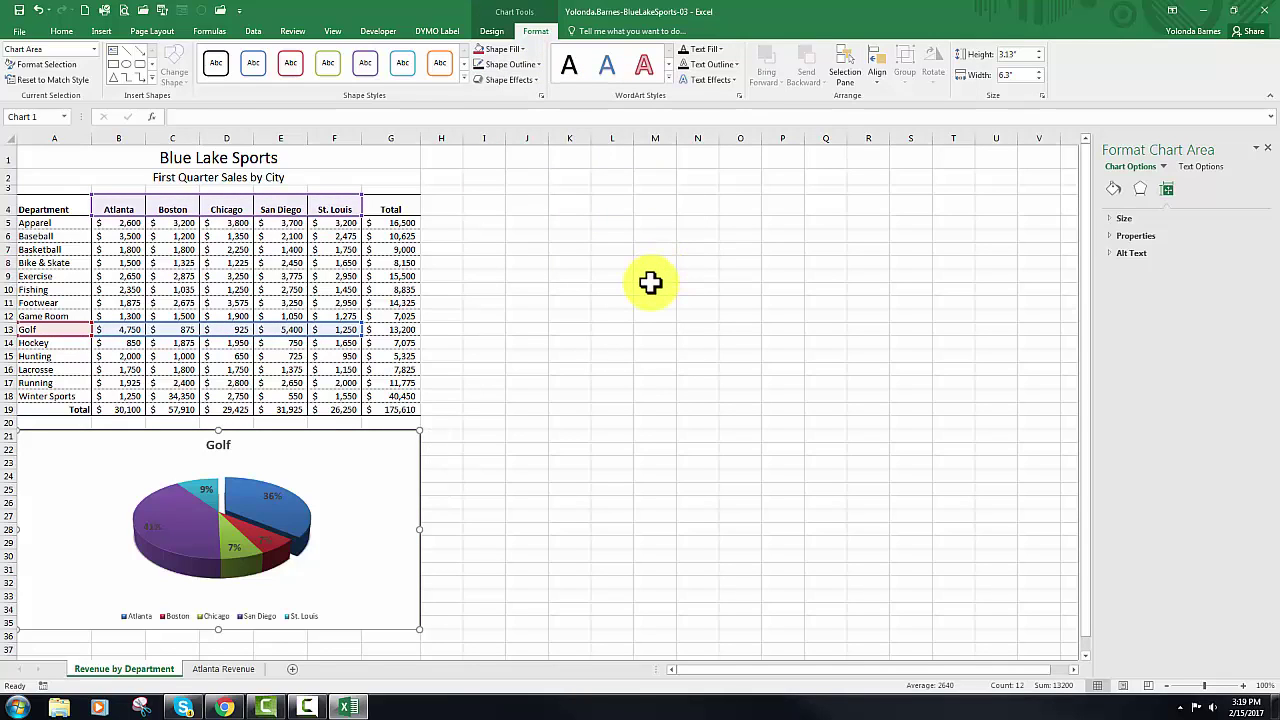
{"action": "left_click", "coordinate": [651, 284]}
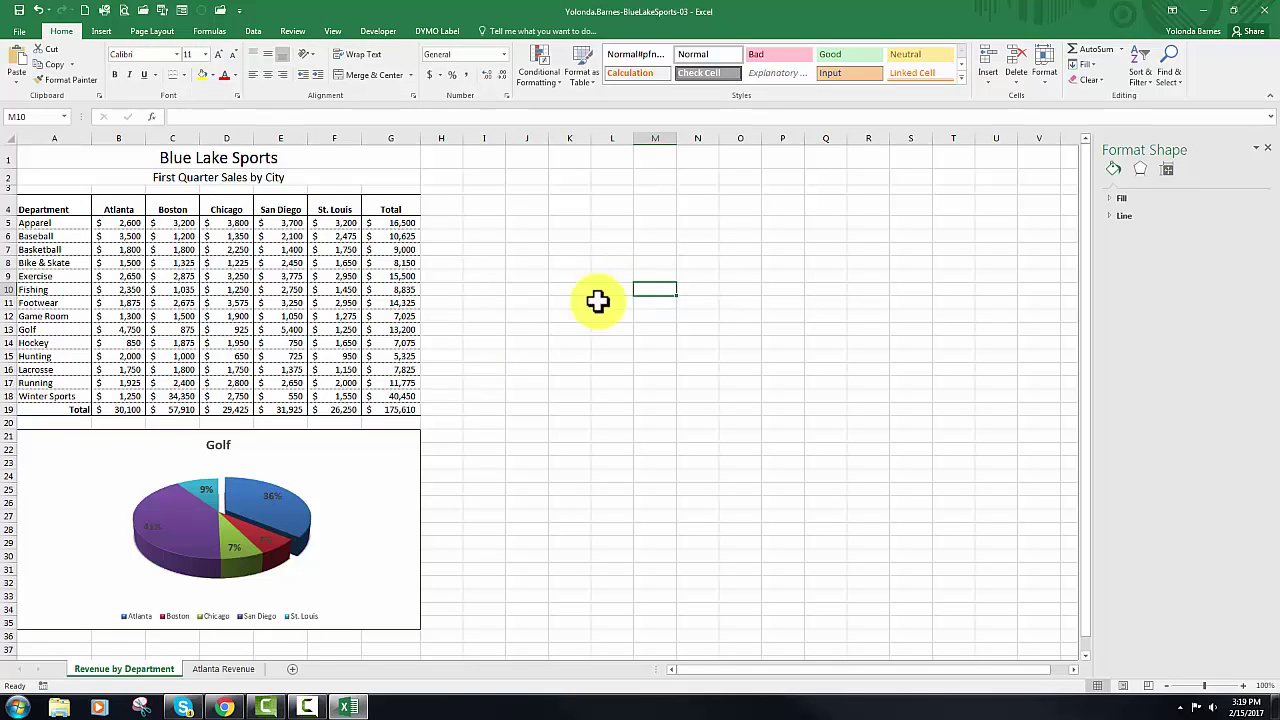
Insert a line chart from the Apparel, Baseball and Basketball weekly sales in cells A4:E7 of the Atlanta Revenue sheet.
{"action": "left_click", "coordinate": [240, 665]}
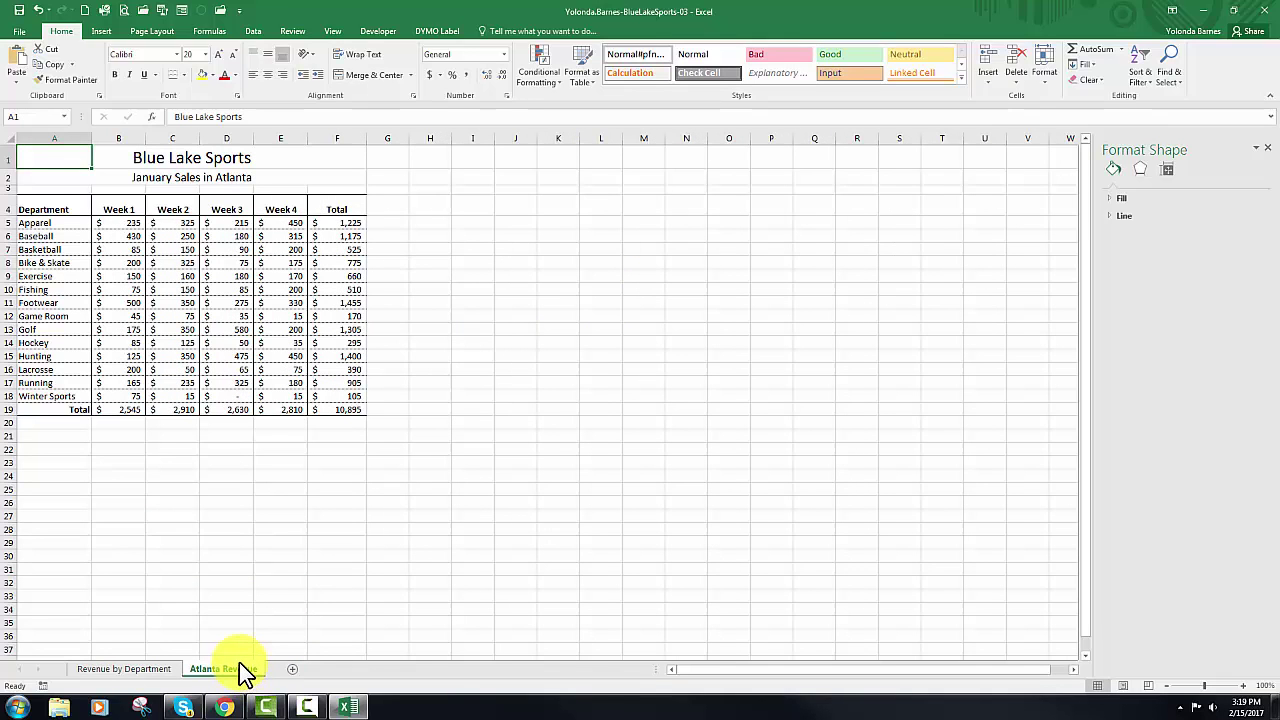
{"action": "left_click", "coordinate": [52, 203]}
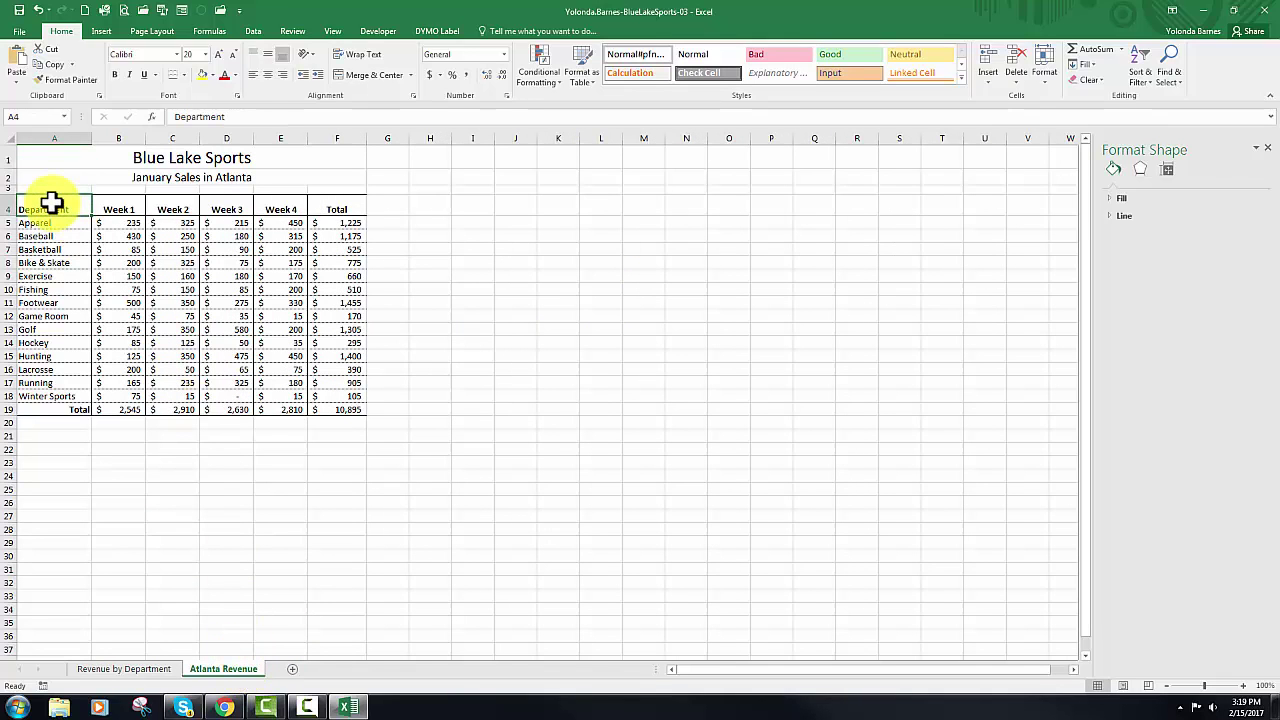
{"action": "left_click_drag", "start_coordinate": [52, 203], "coordinate": [272, 251]}
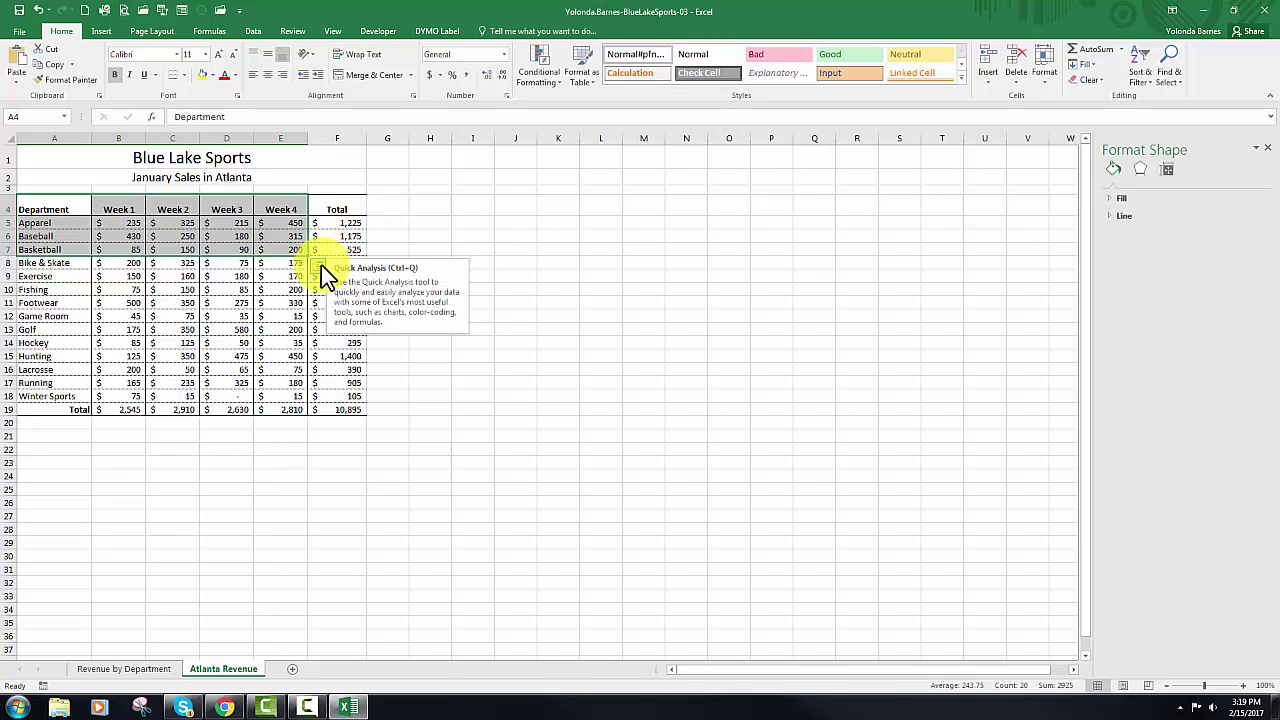
{"action": "left_click", "coordinate": [320, 266]}
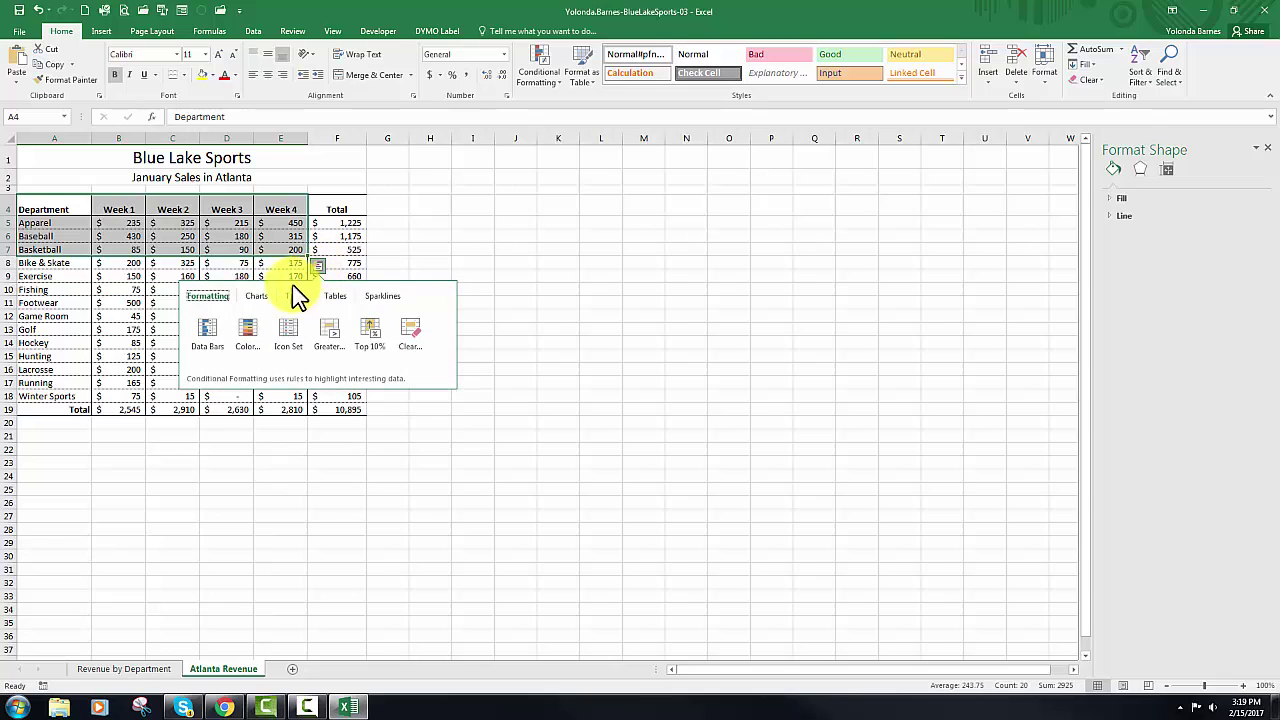
{"action": "left_click", "coordinate": [262, 296]}
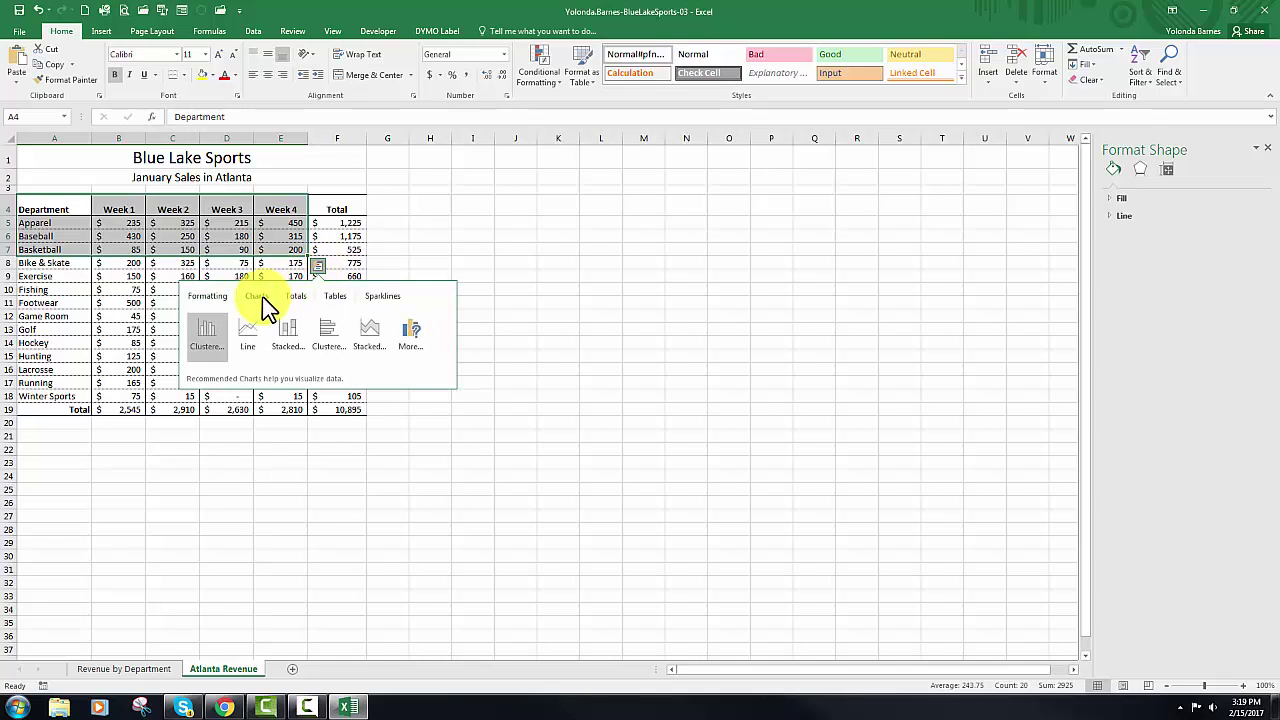
{"action": "left_click", "coordinate": [253, 325]}
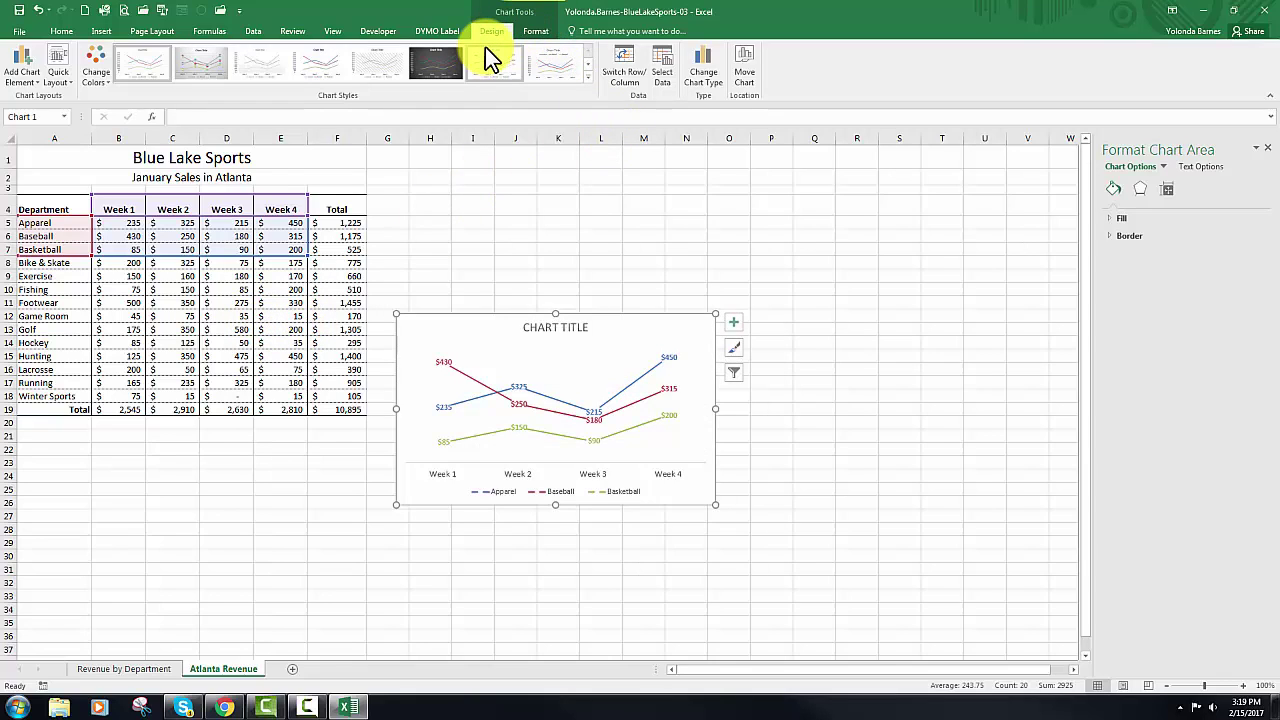
Move the line chart to a new chart sheet named Promo Depts.
{"action": "left_click", "coordinate": [751, 72]}
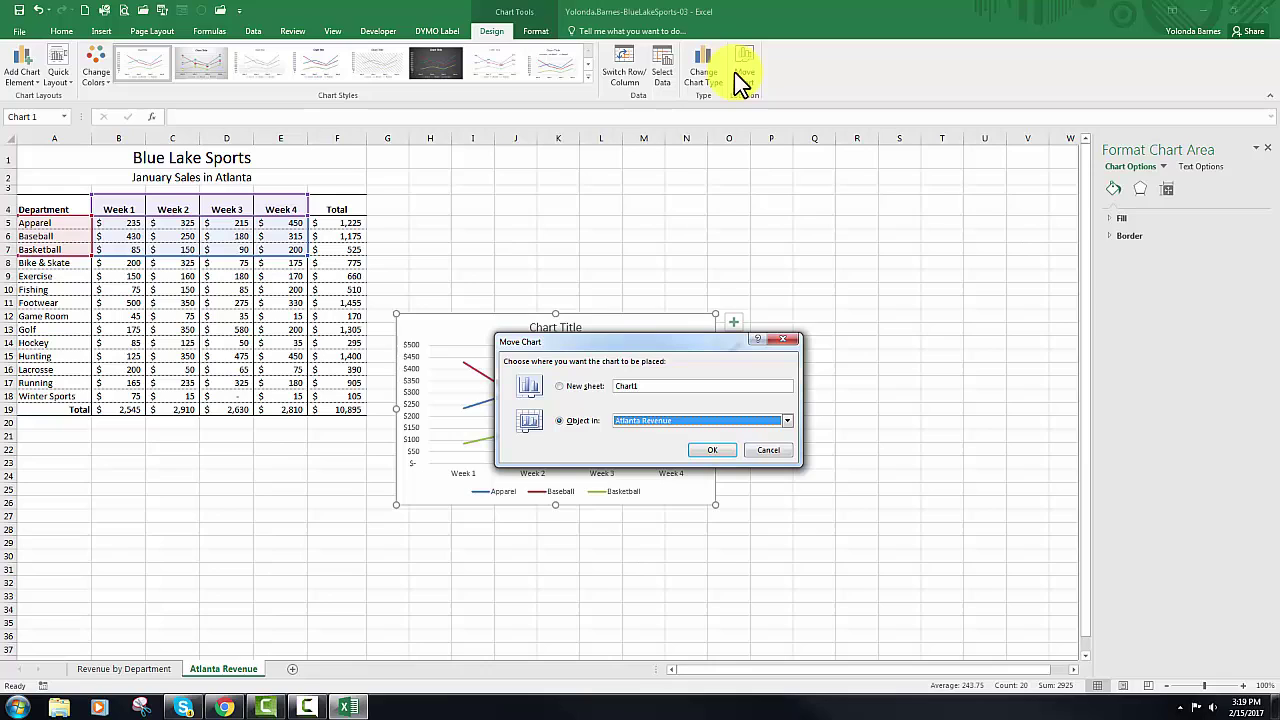
{"action": "left_click", "coordinate": [583, 388]}
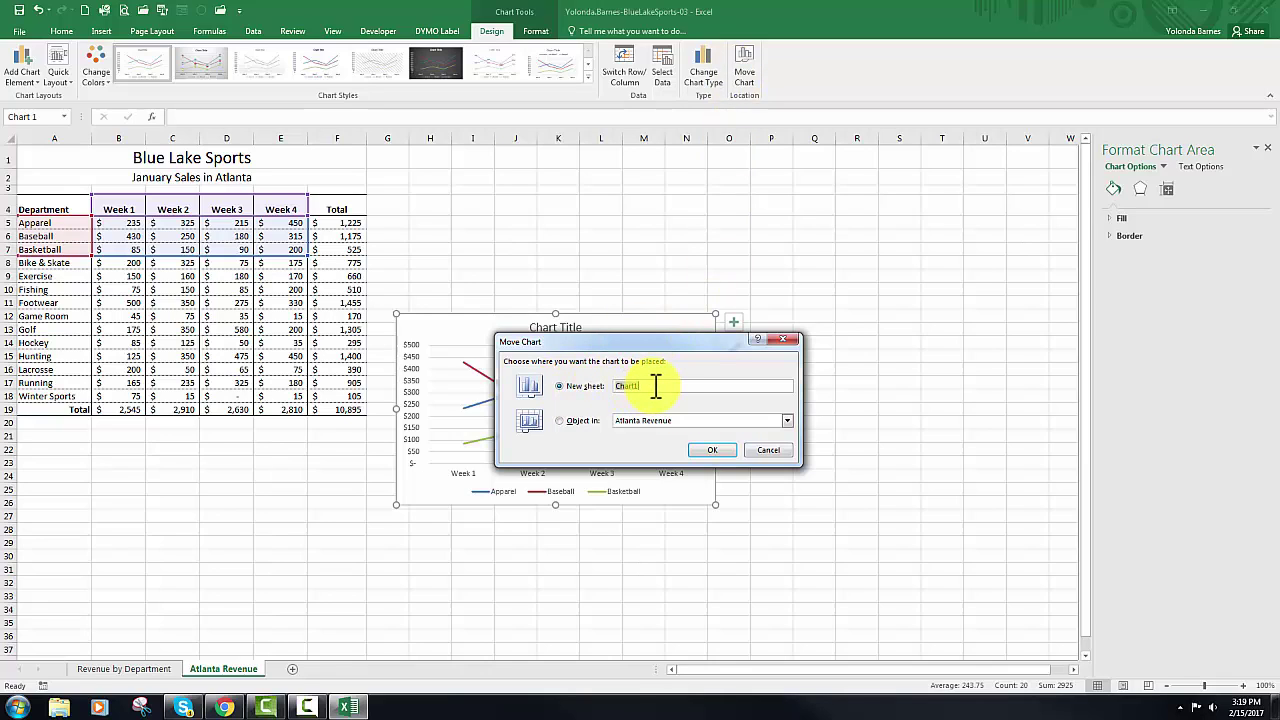
{"action": "type", "text": "Pro"}
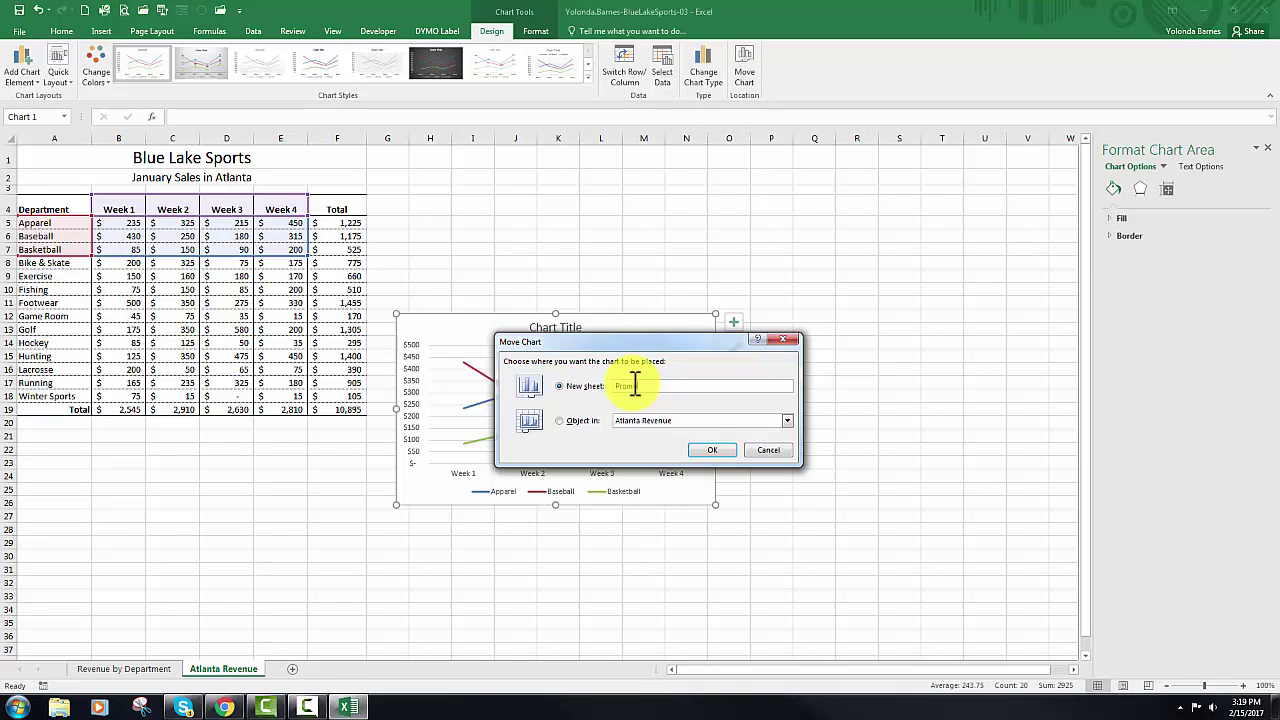
{"action": "type", "text": "mo Depts"}
{"action": "left_click", "coordinate": [719, 449]}
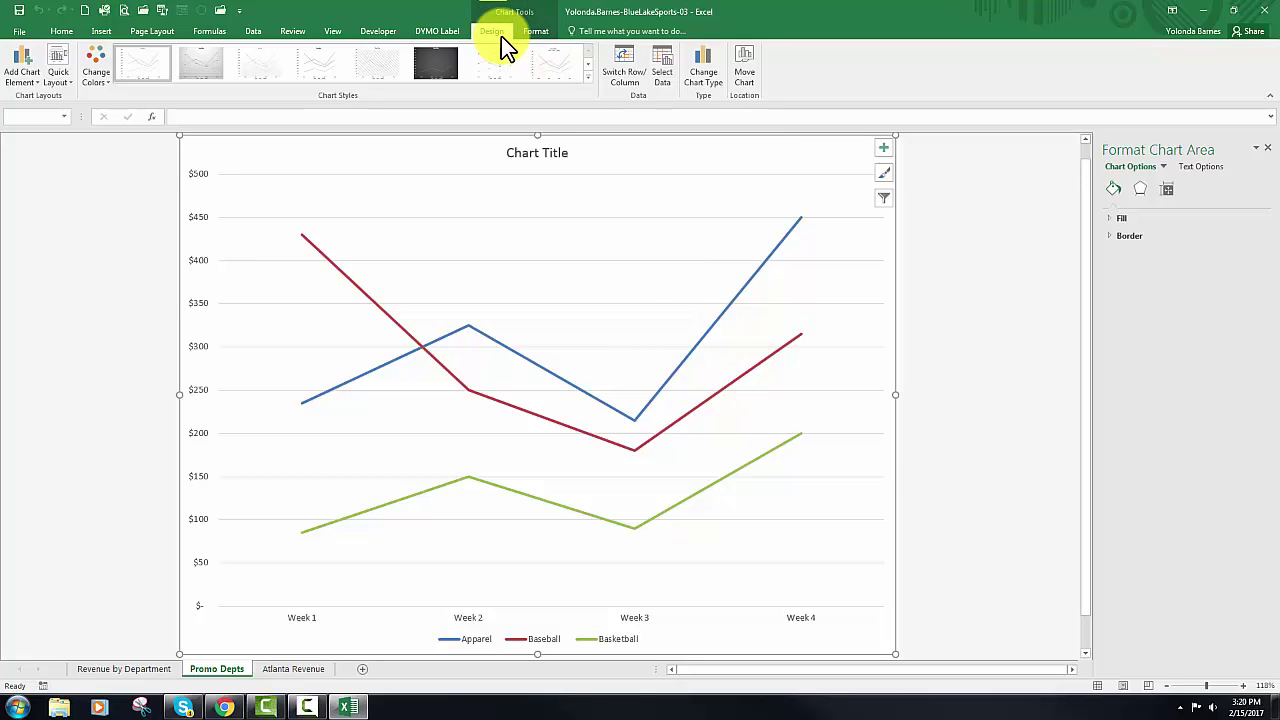
Apply the quick layout with a data table and vertical axis title, and change the chart type to Line with Markers.
{"action": "left_click", "coordinate": [68, 78]}
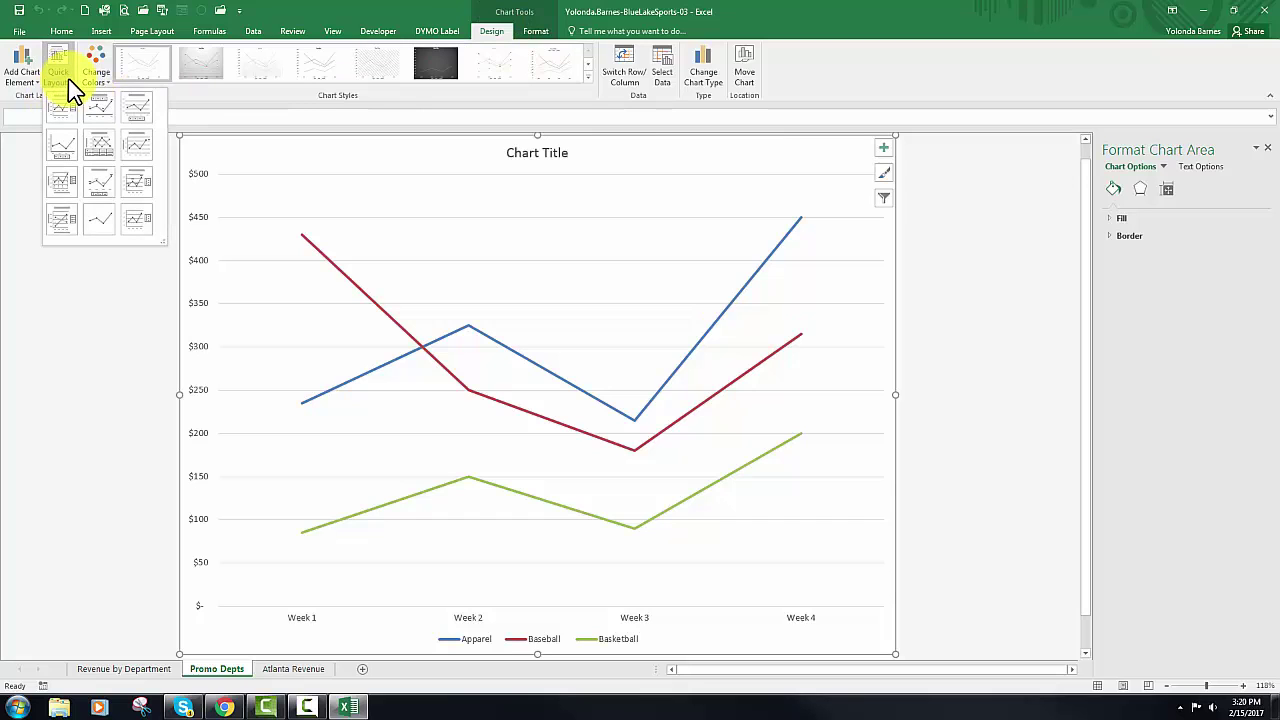
{"action": "left_click", "coordinate": [96, 150]}
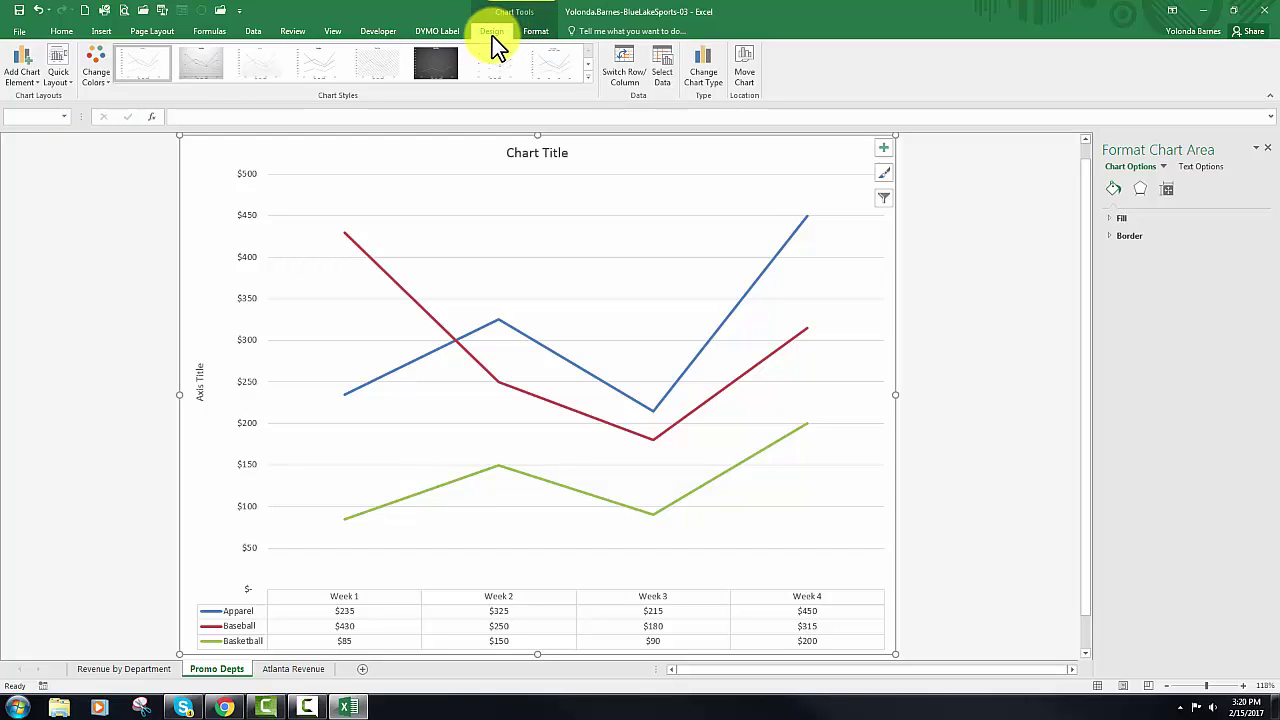
{"action": "left_click", "coordinate": [703, 80]}
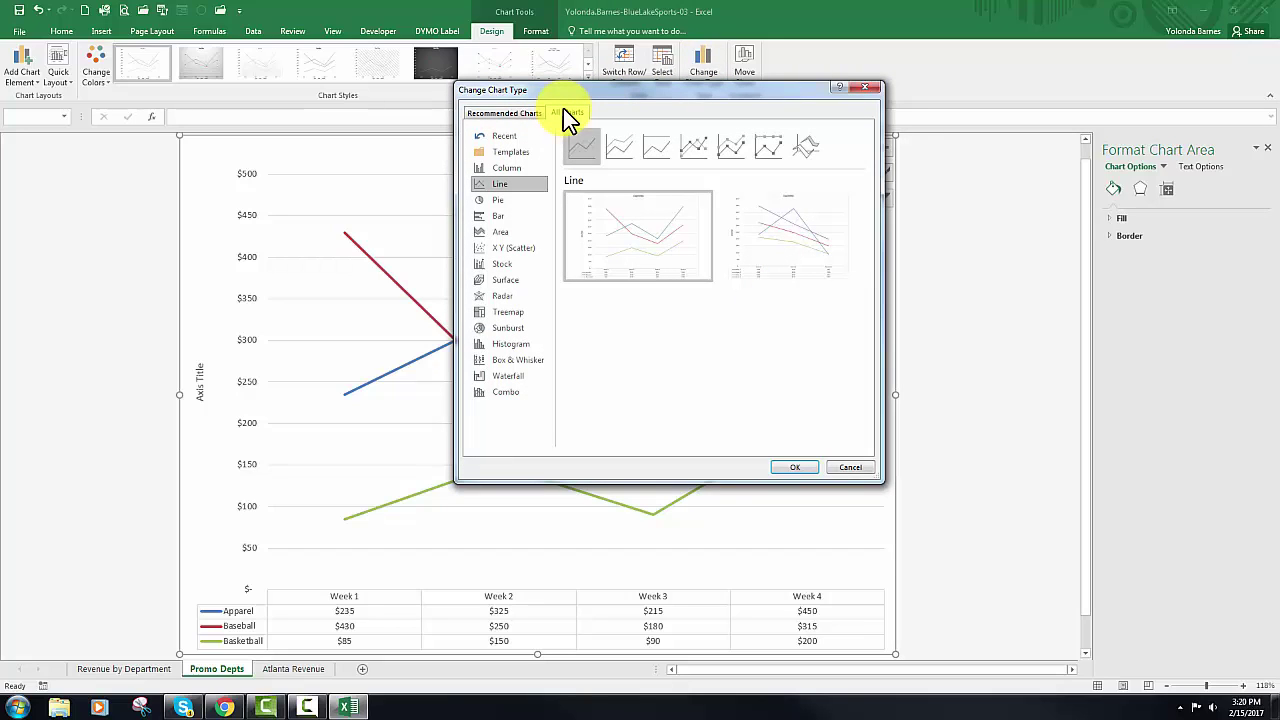
{"action": "left_click", "coordinate": [695, 150]}
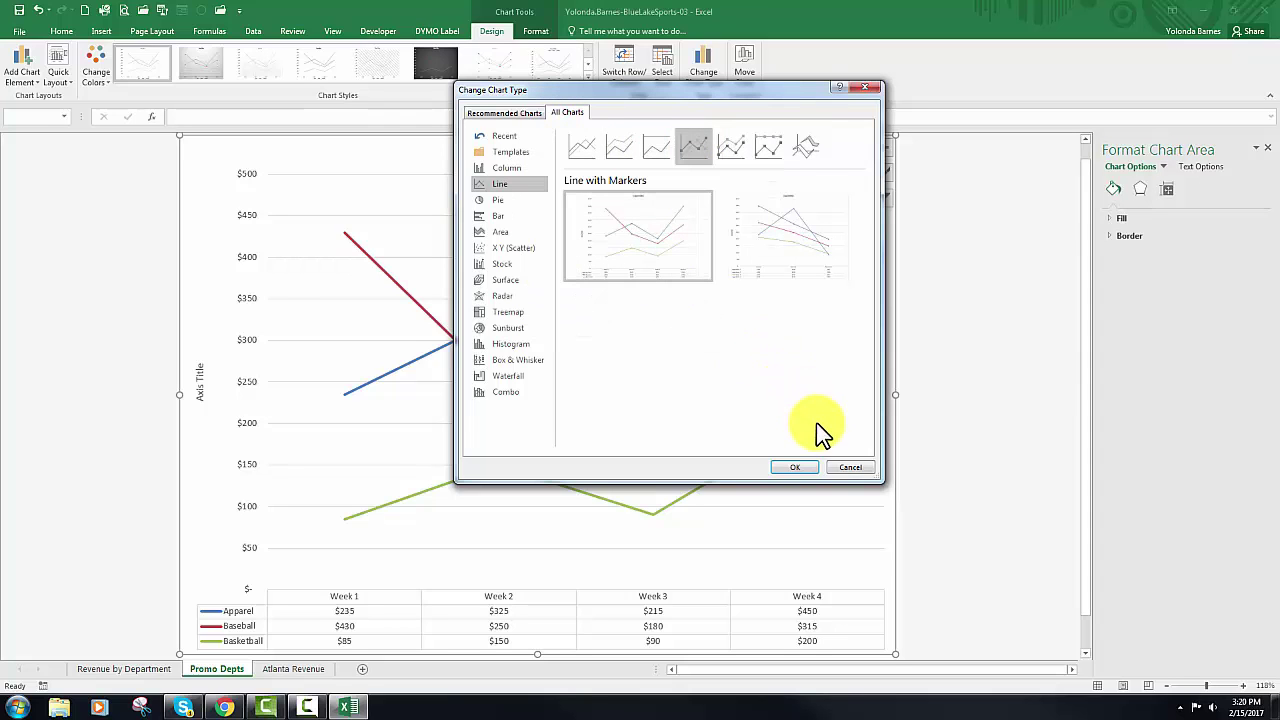
{"action": "left_click", "coordinate": [795, 467]}
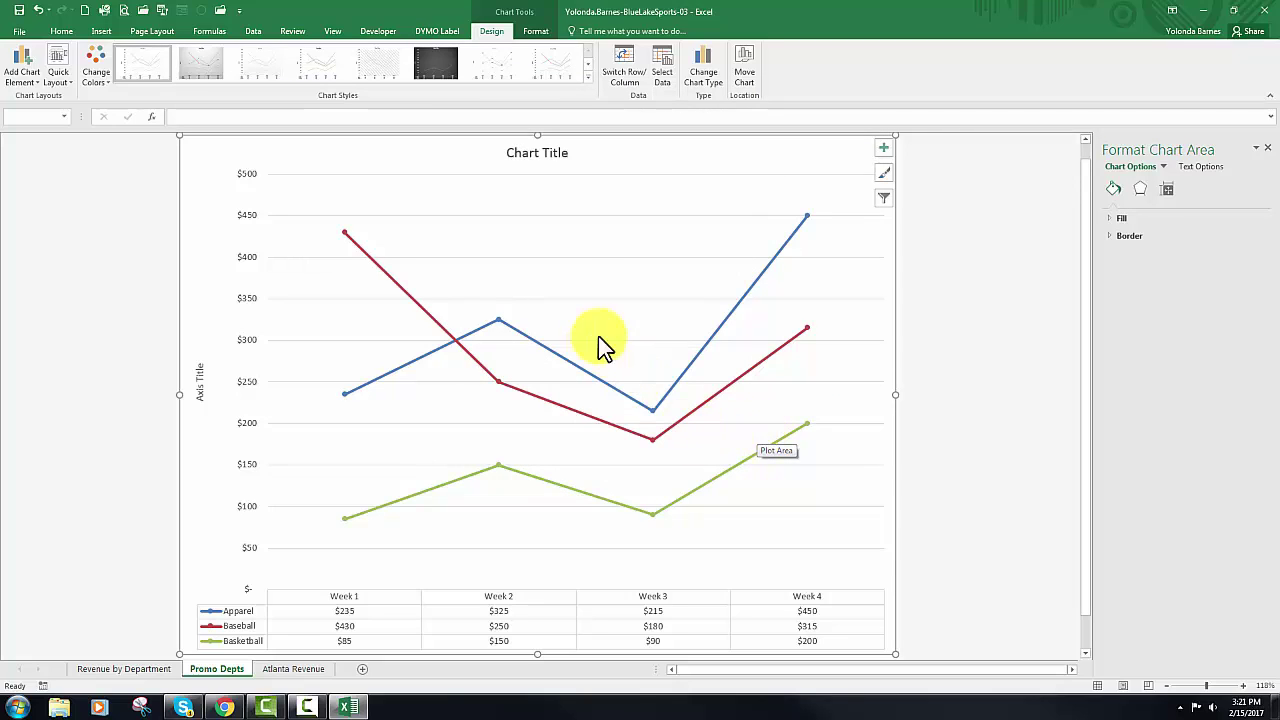
Set the chart title to "Special Promotion Departments".
{"action": "left_click", "coordinate": [528, 154]}
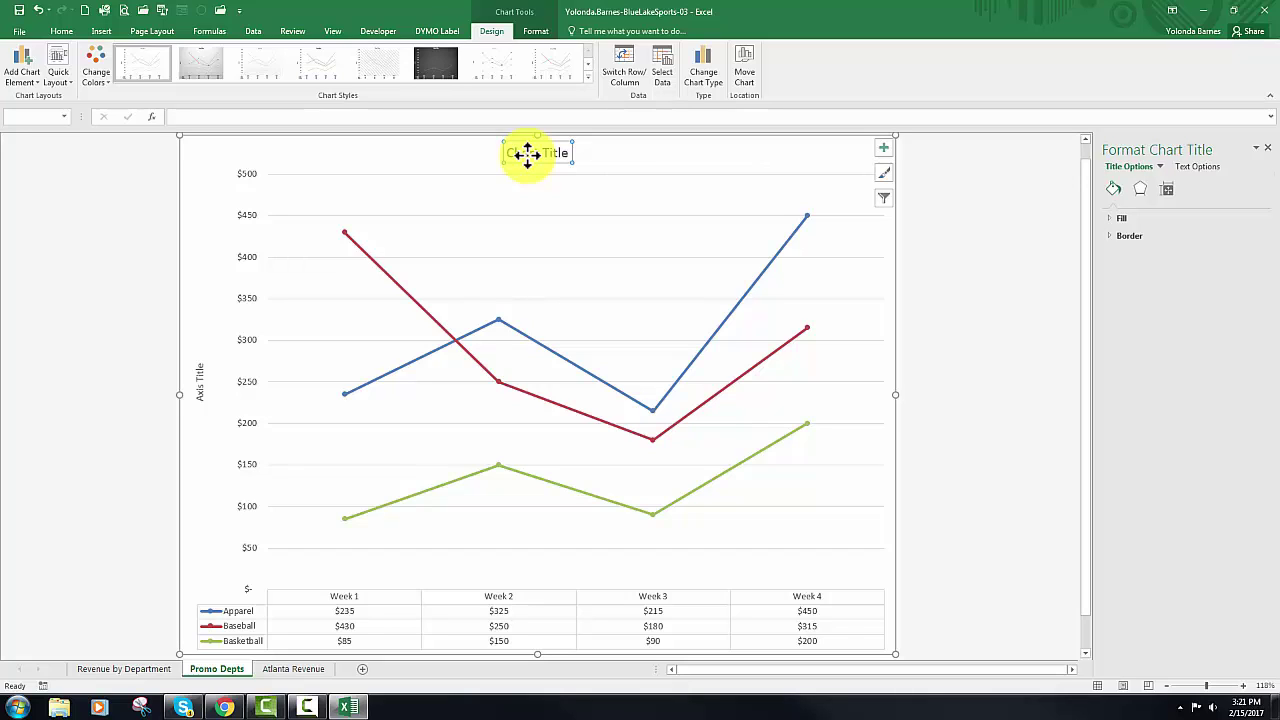
{"action": "type", "text": "Special"}
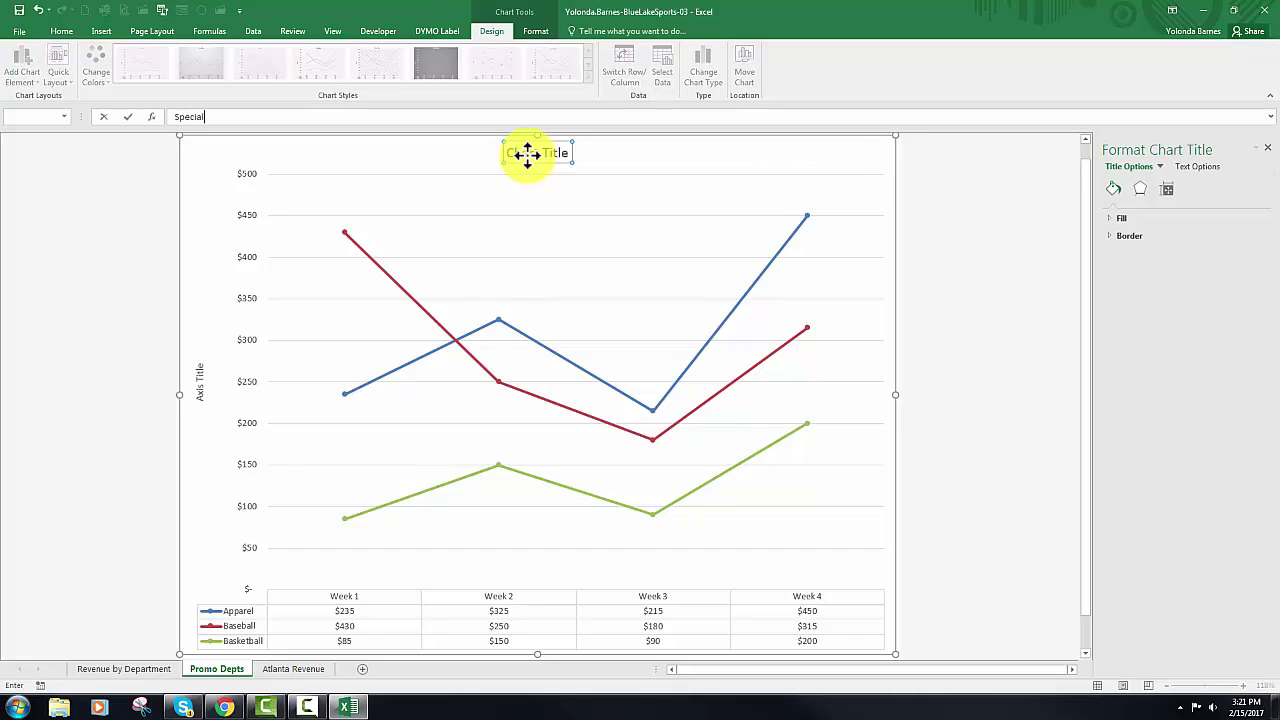
{"action": "type", "text": " Prmotion Departments"}
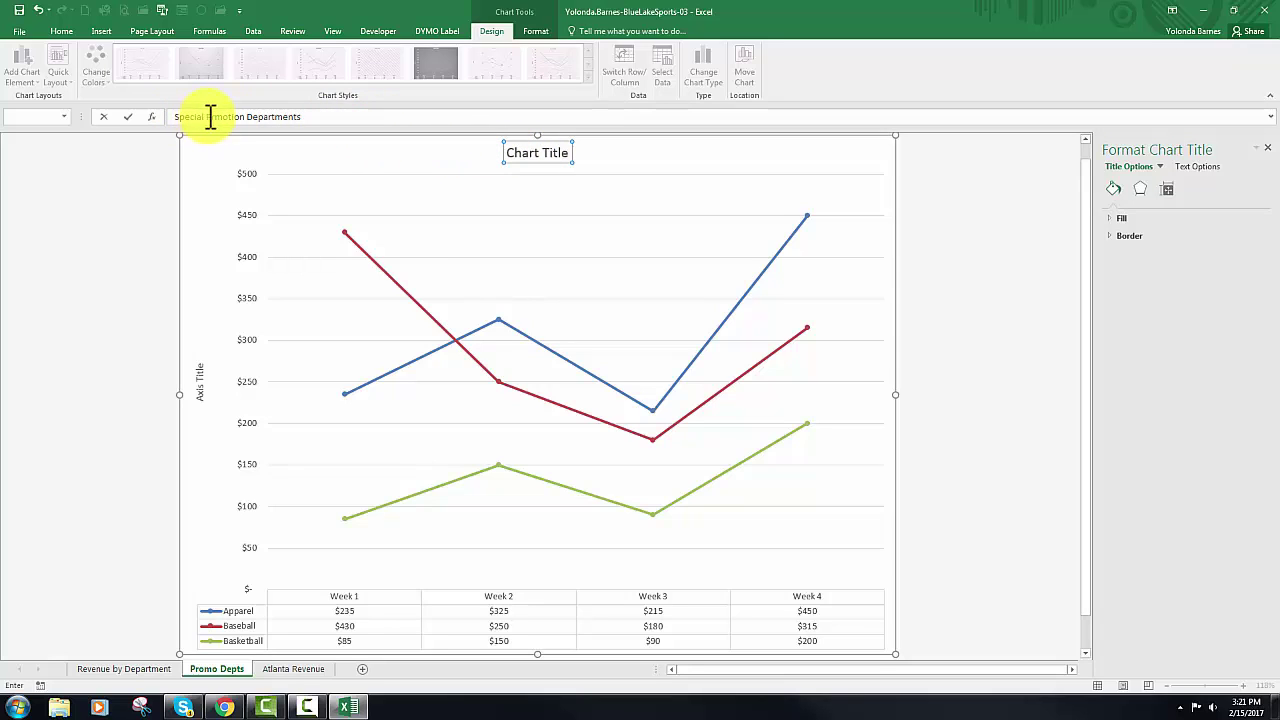
{"action": "left_click", "coordinate": [295, 117]}
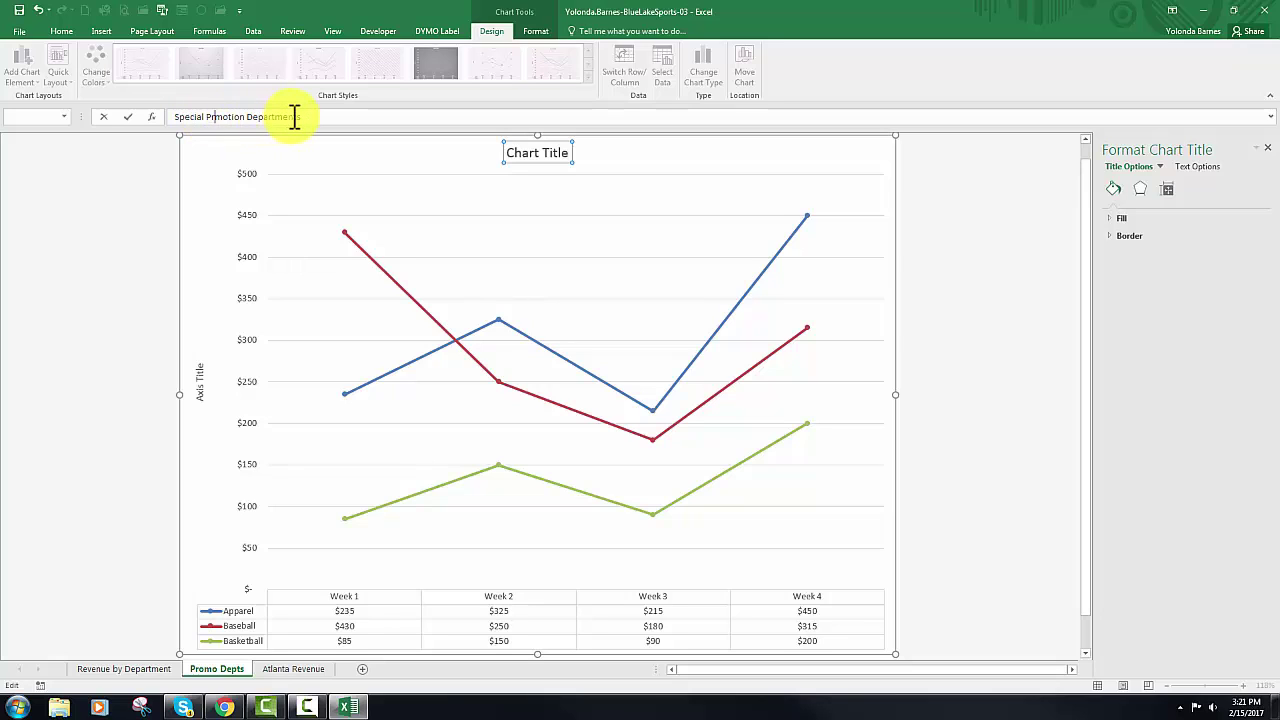
{"action": "type", "text": "o"}
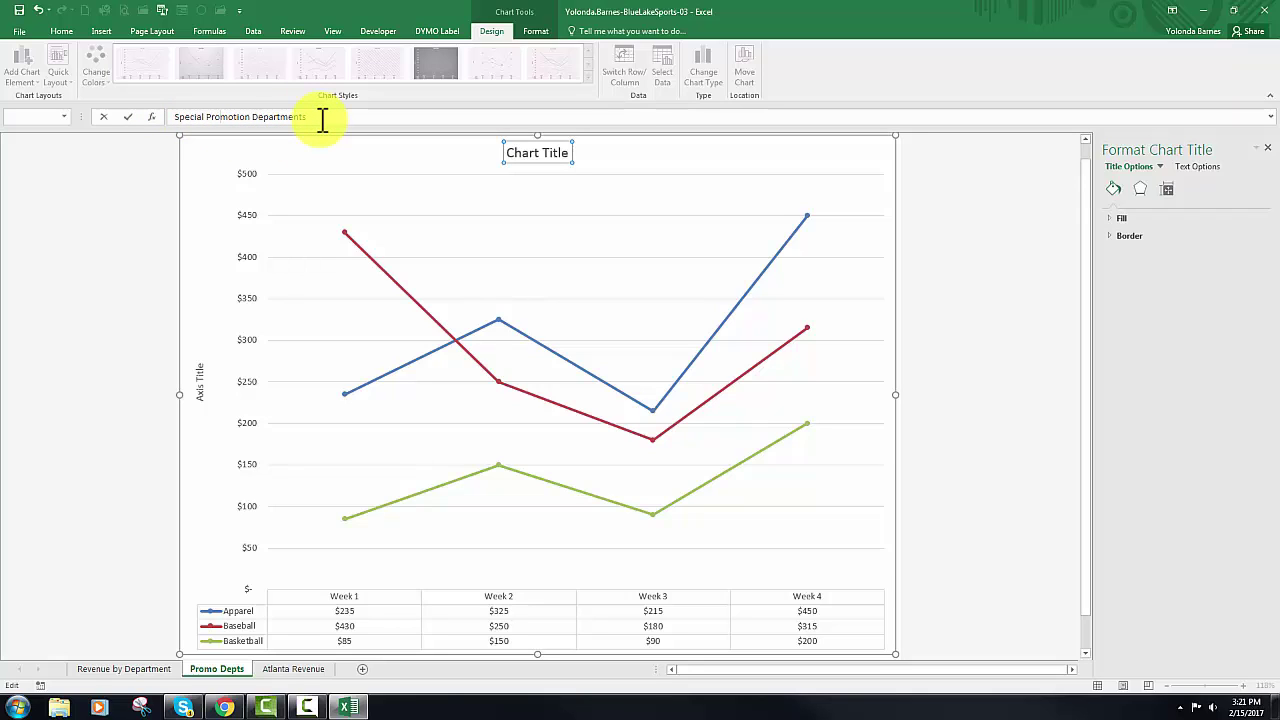
{"action": "key", "text": "Return"}
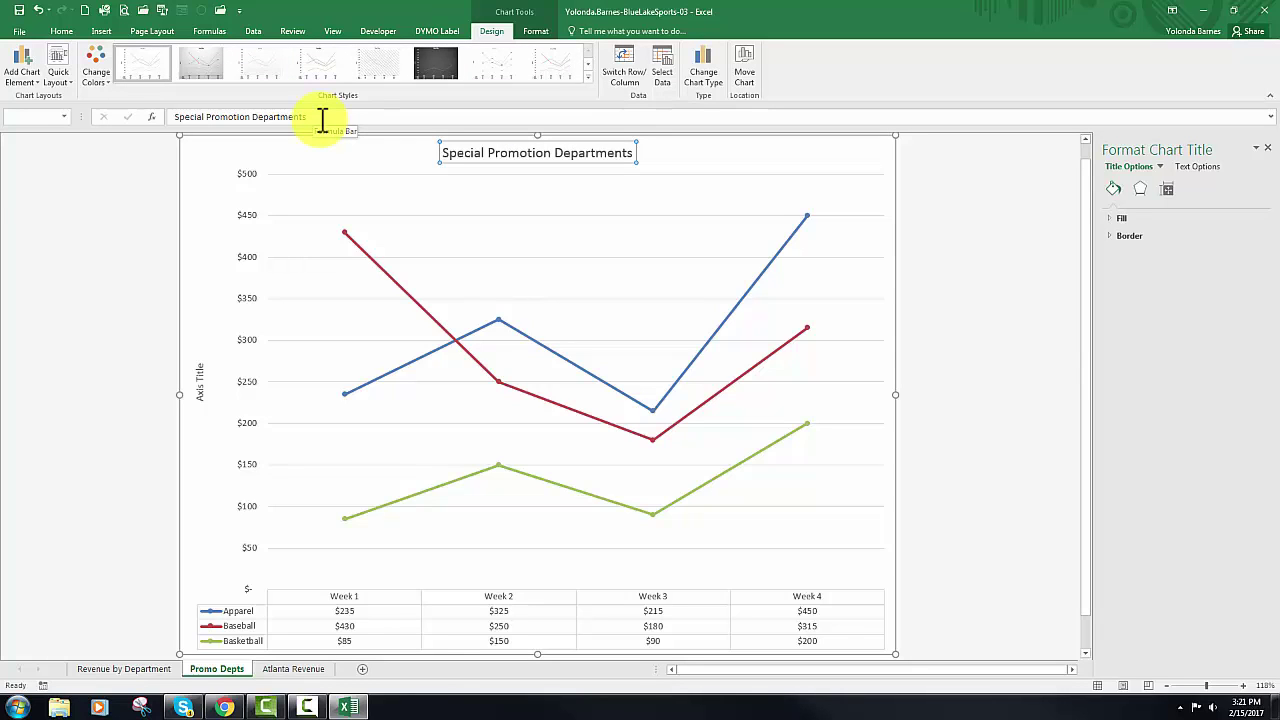
Set the vertical axis title to "Dollar Sales".
{"action": "left_click", "coordinate": [204, 372]}
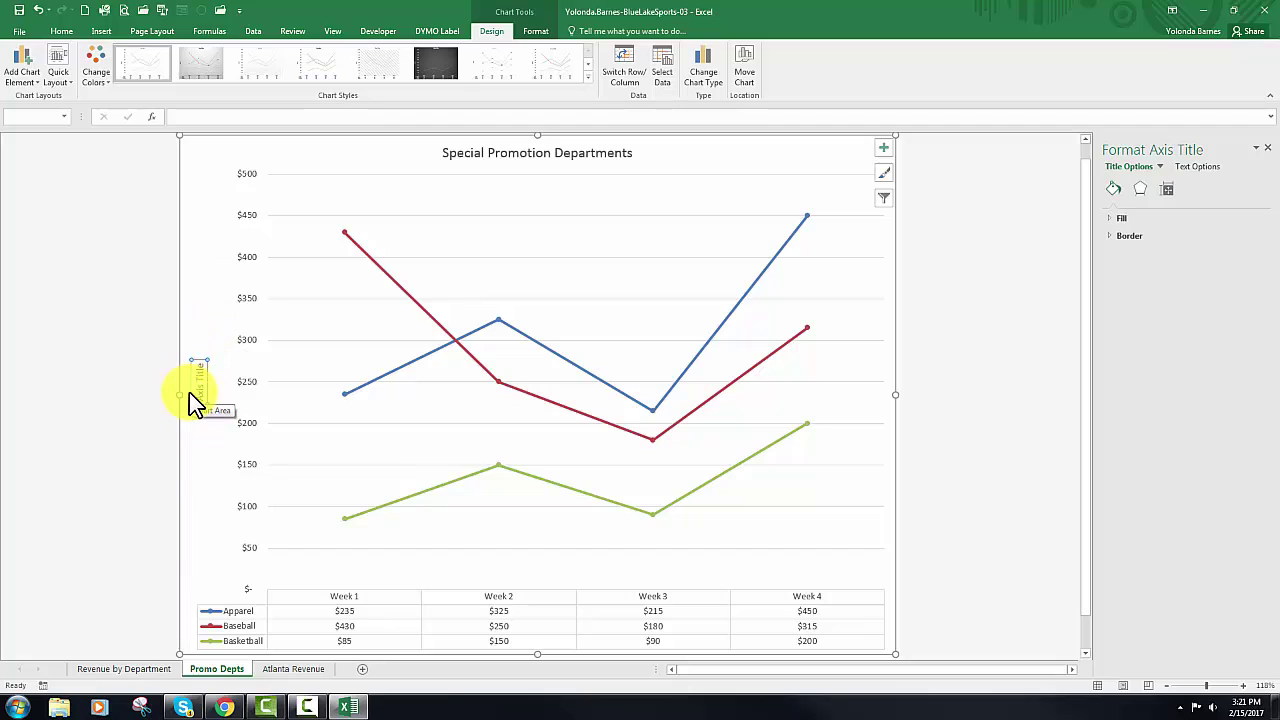
{"action": "type", "text": "Dol"}
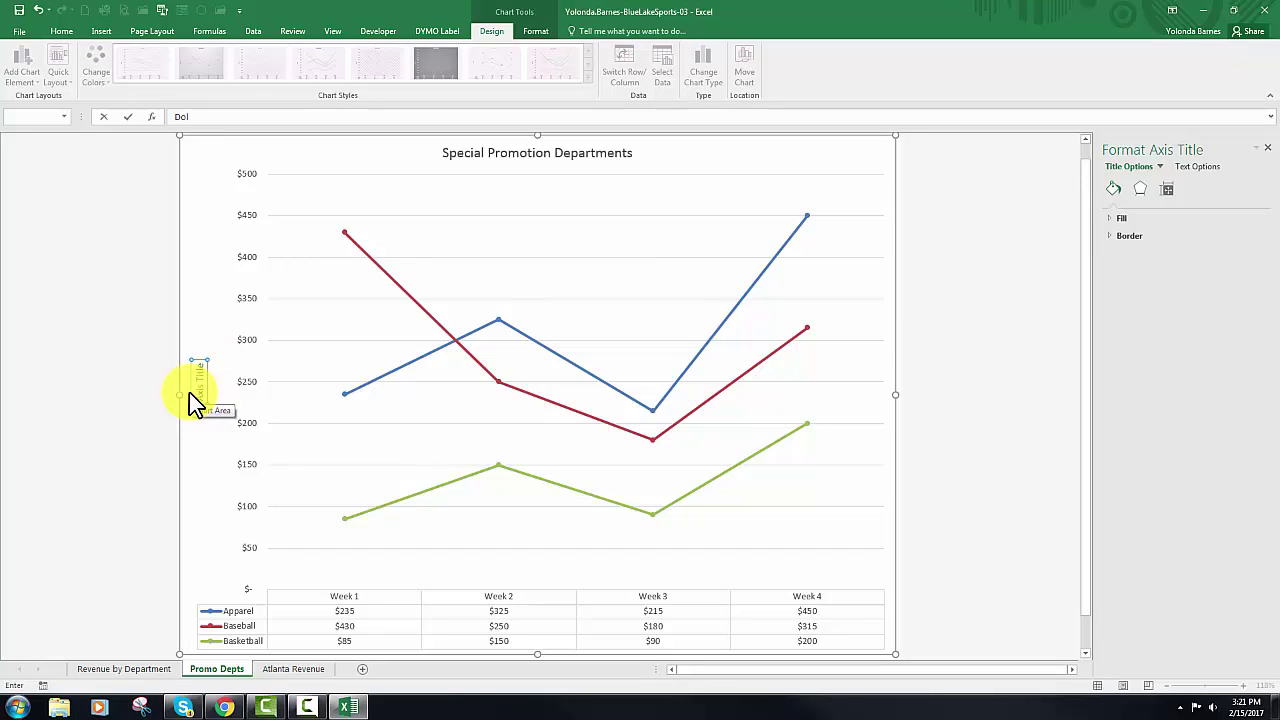
{"action": "type", "text": "lar"}
{"action": "key", "text": "BackSpace"}
{"action": "key", "text": "BackSpace"}
{"action": "type", "text": "lar $"}
{"action": "type", "text": "ales"}
{"action": "key", "text": "Return"}
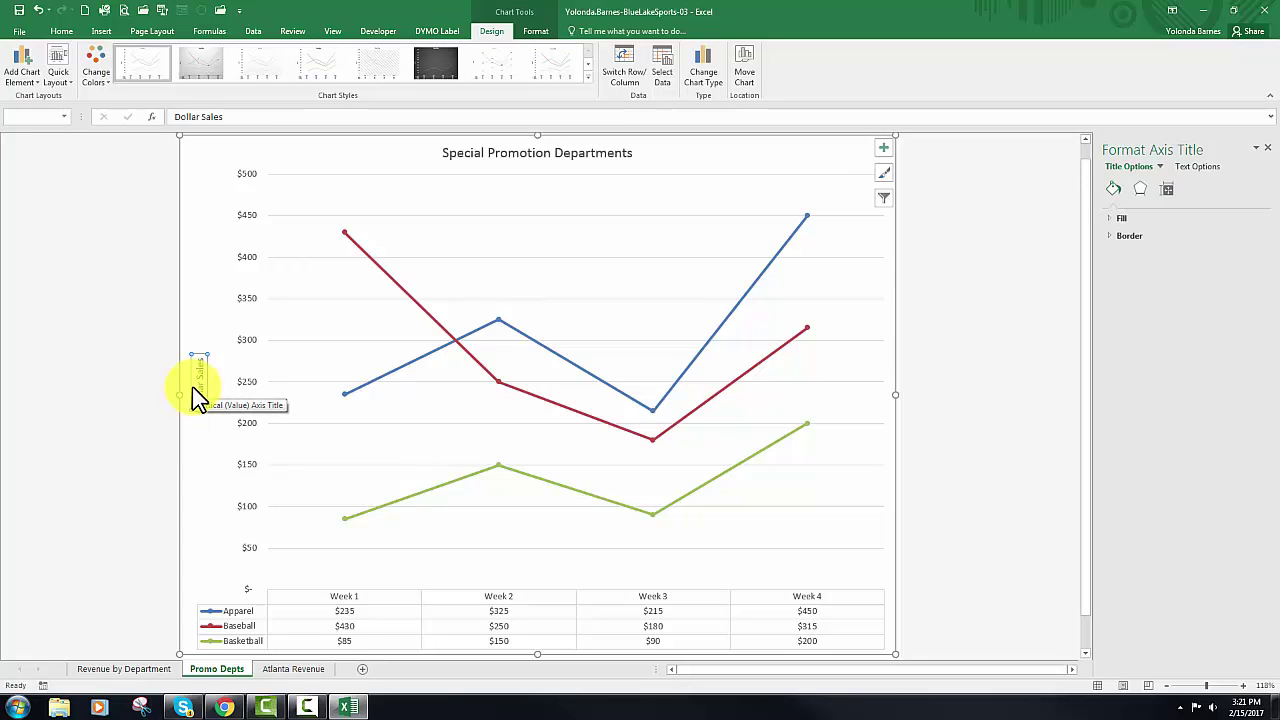
Give the Apparel series built-in markers with a size of 10.
{"action": "left_click", "coordinate": [540, 31]}
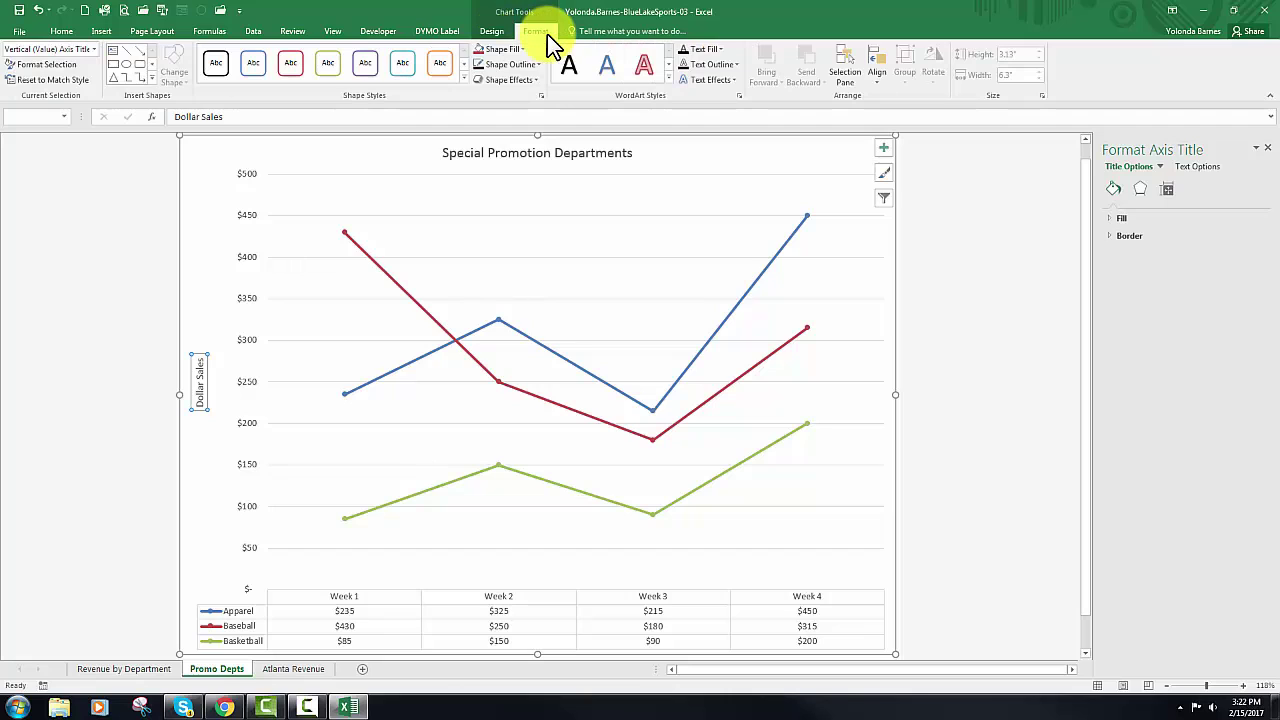
{"action": "left_click", "coordinate": [96, 50]}
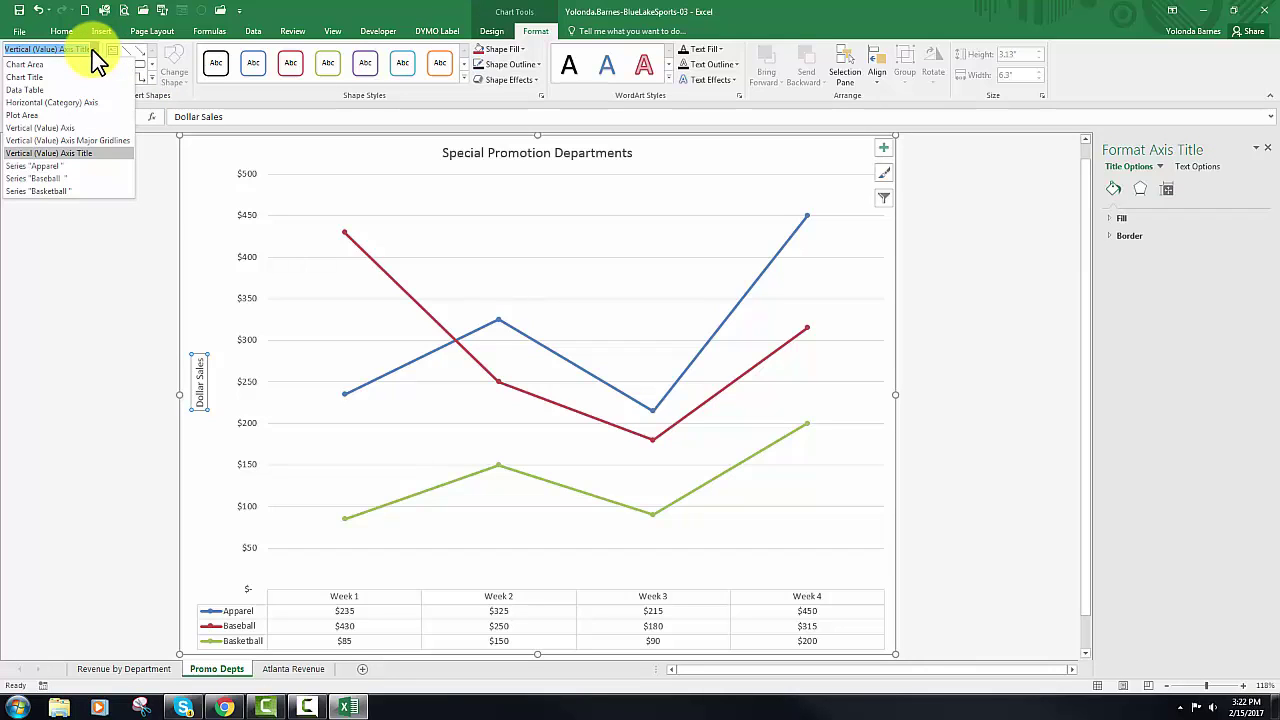
{"action": "left_click", "coordinate": [58, 165]}
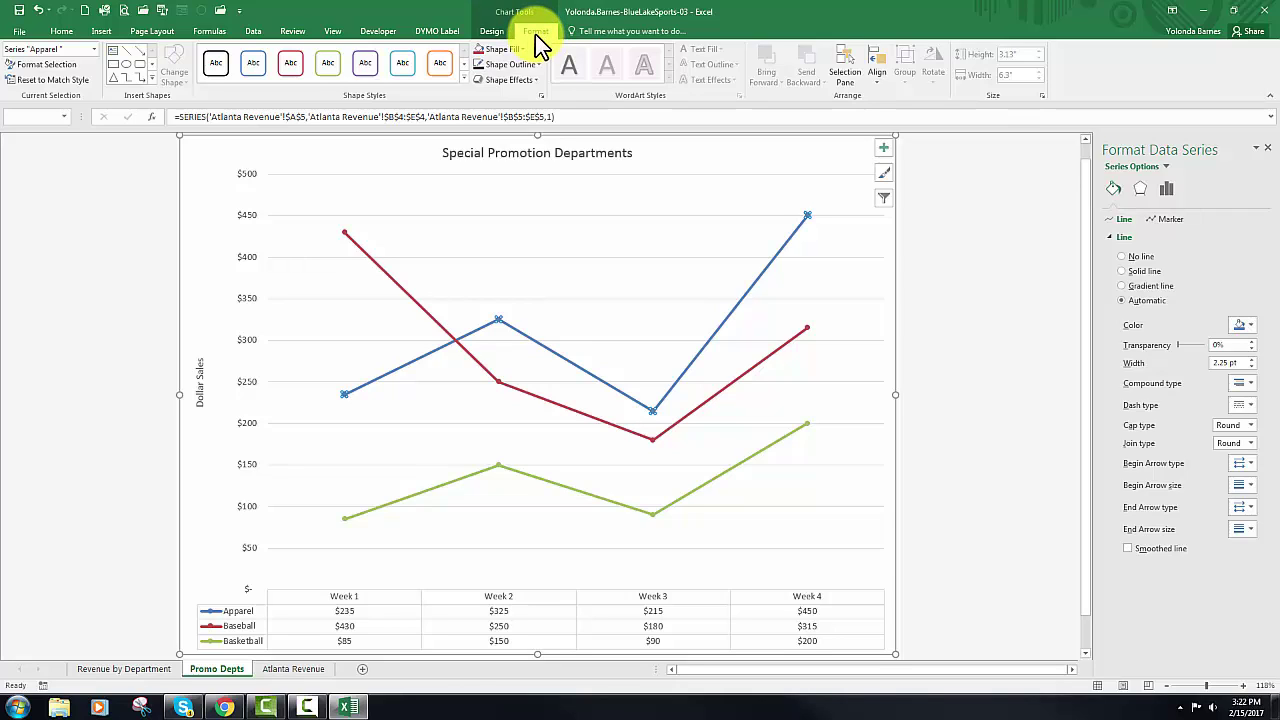
{"action": "left_click", "coordinate": [70, 68]}
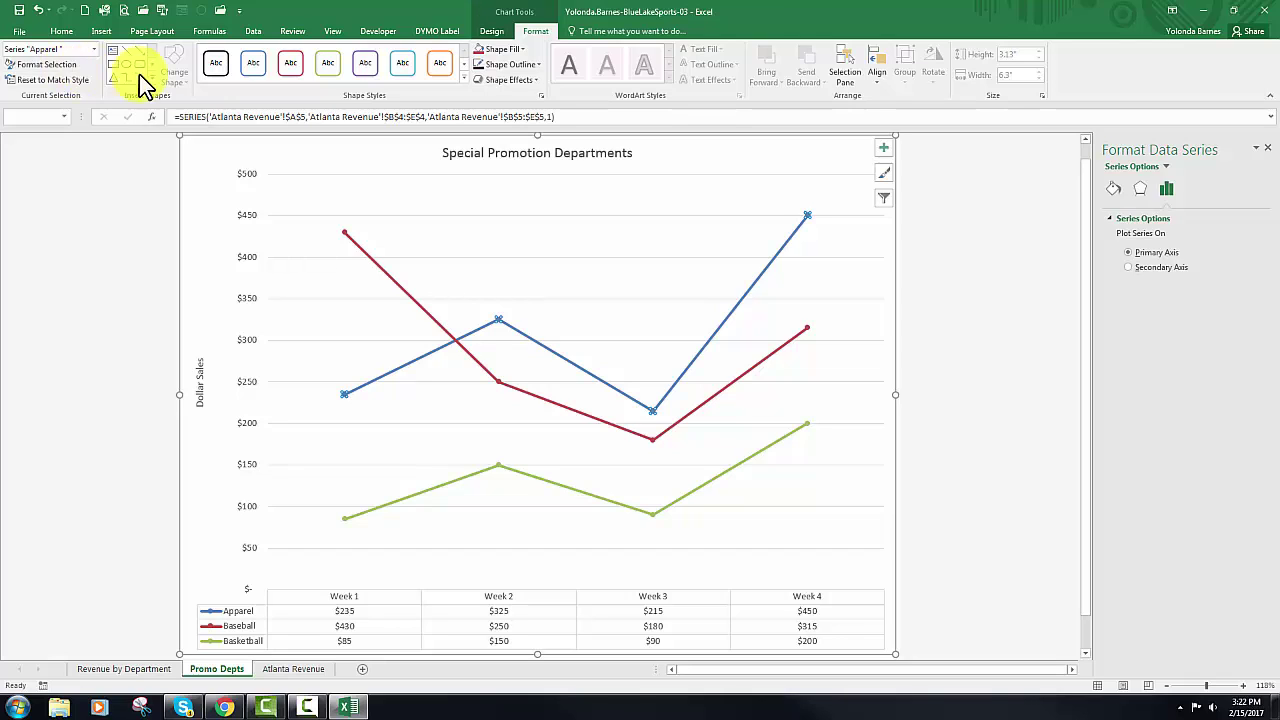
{"action": "left_click", "coordinate": [1115, 190]}
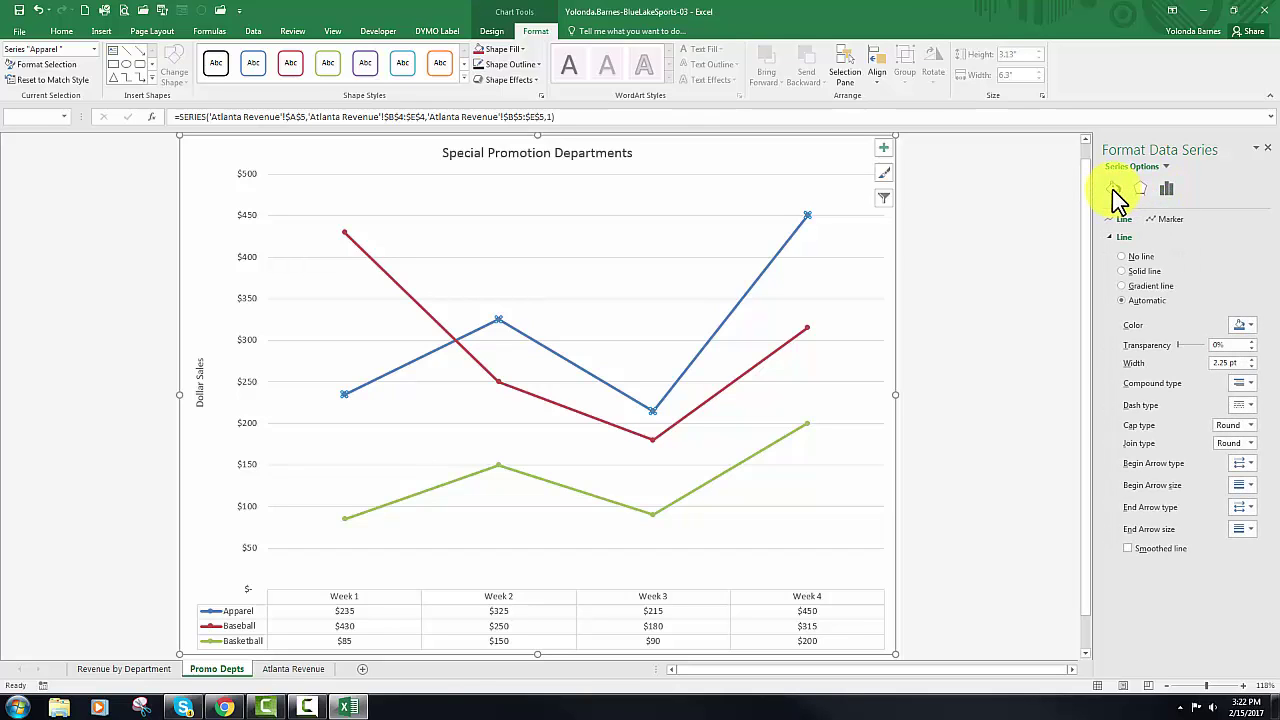
{"action": "left_click", "coordinate": [1167, 219]}
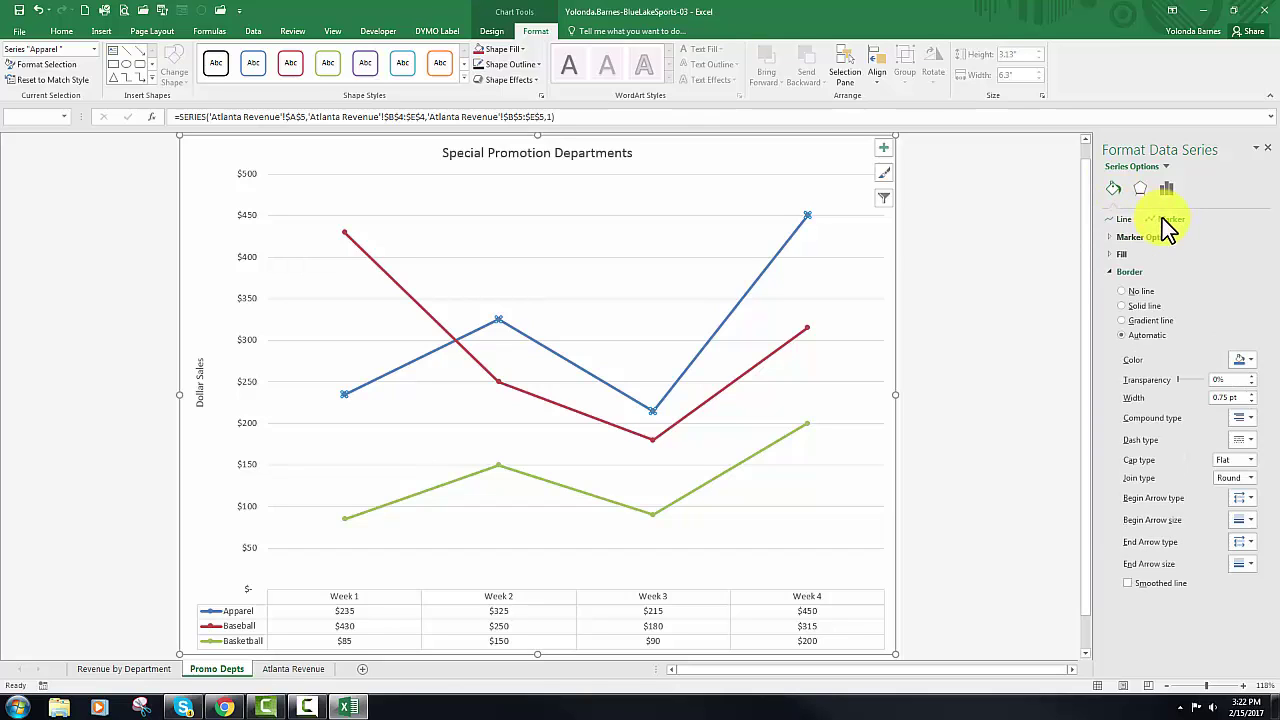
{"action": "left_click", "coordinate": [1139, 240]}
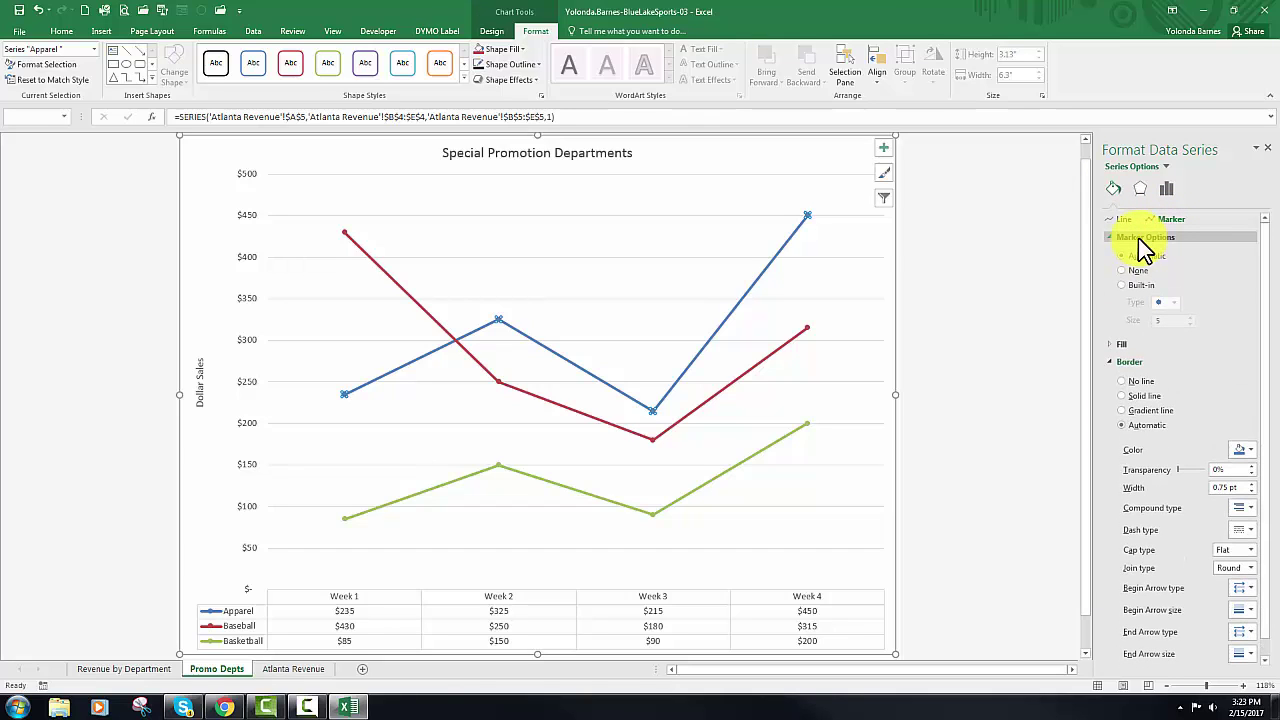
{"action": "left_click", "coordinate": [1121, 286]}
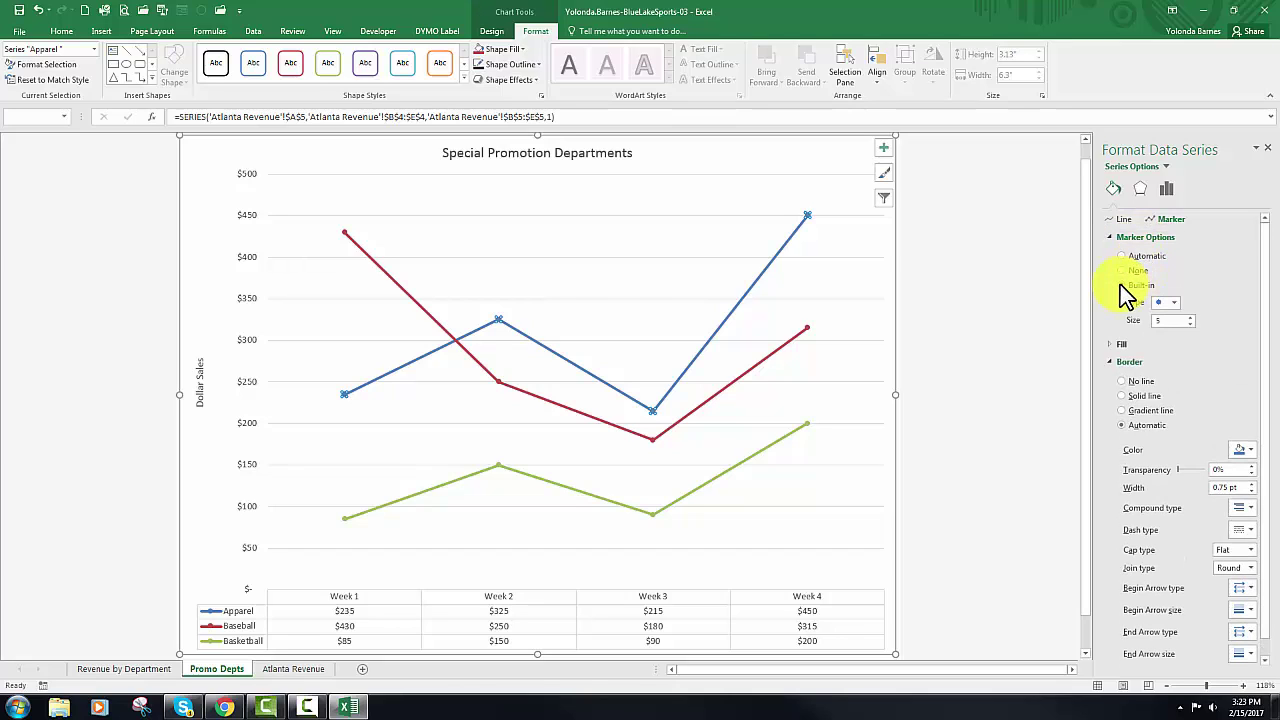
{"action": "left_click", "coordinate": [1186, 316]}
{"action": "left_click", "coordinate": [1186, 316]}
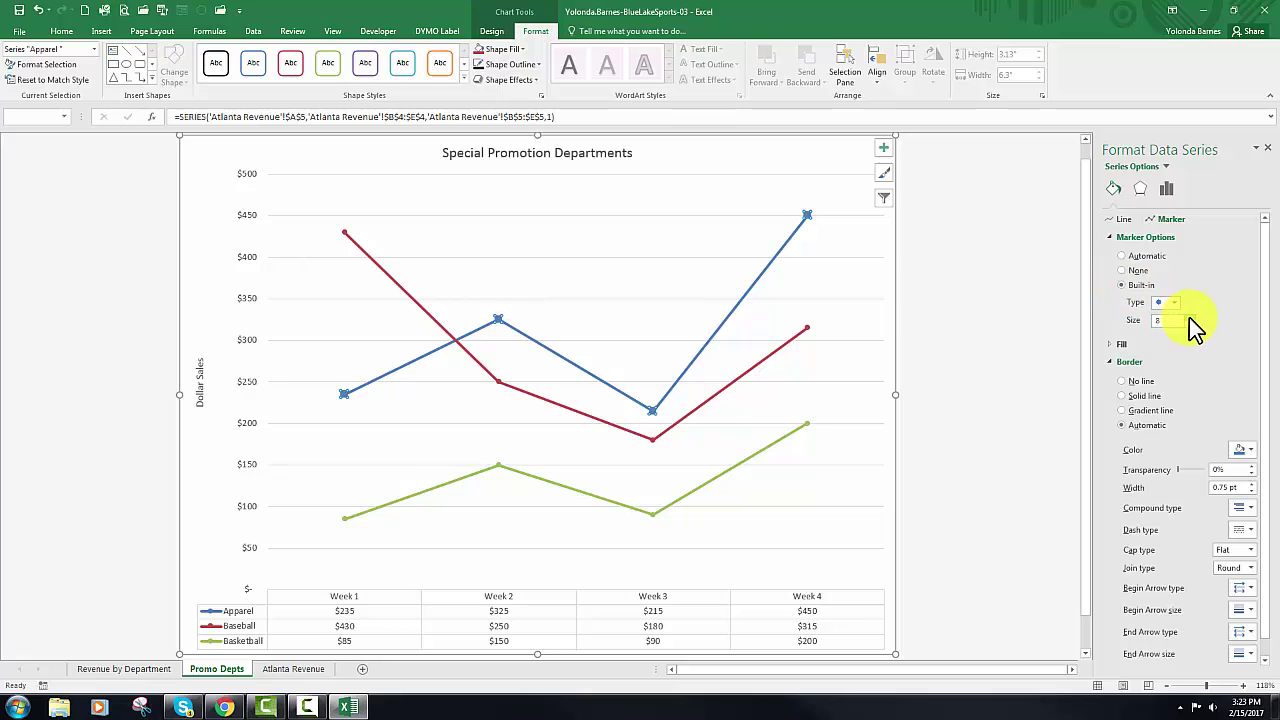
{"action": "left_click", "coordinate": [1186, 316]}
{"action": "left_click", "coordinate": [1186, 316]}
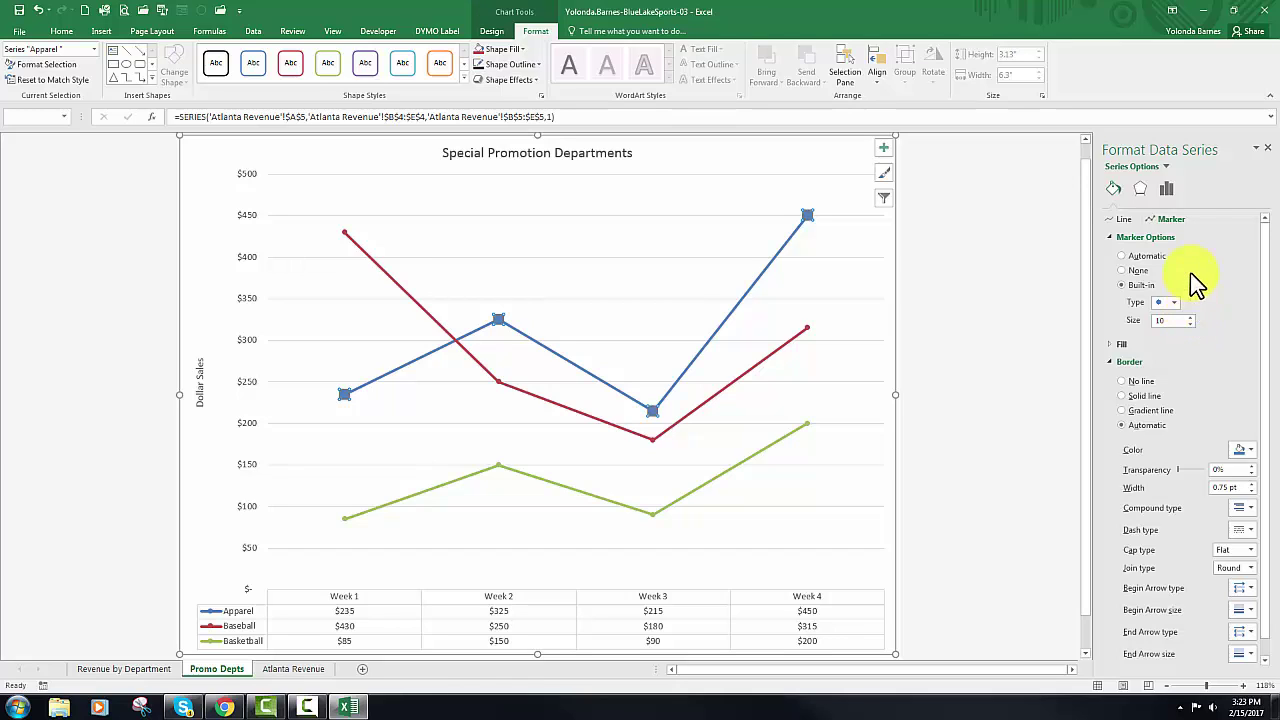
Give the Baseball series built-in markers with a size of 10.
{"action": "left_click", "coordinate": [1167, 167]}
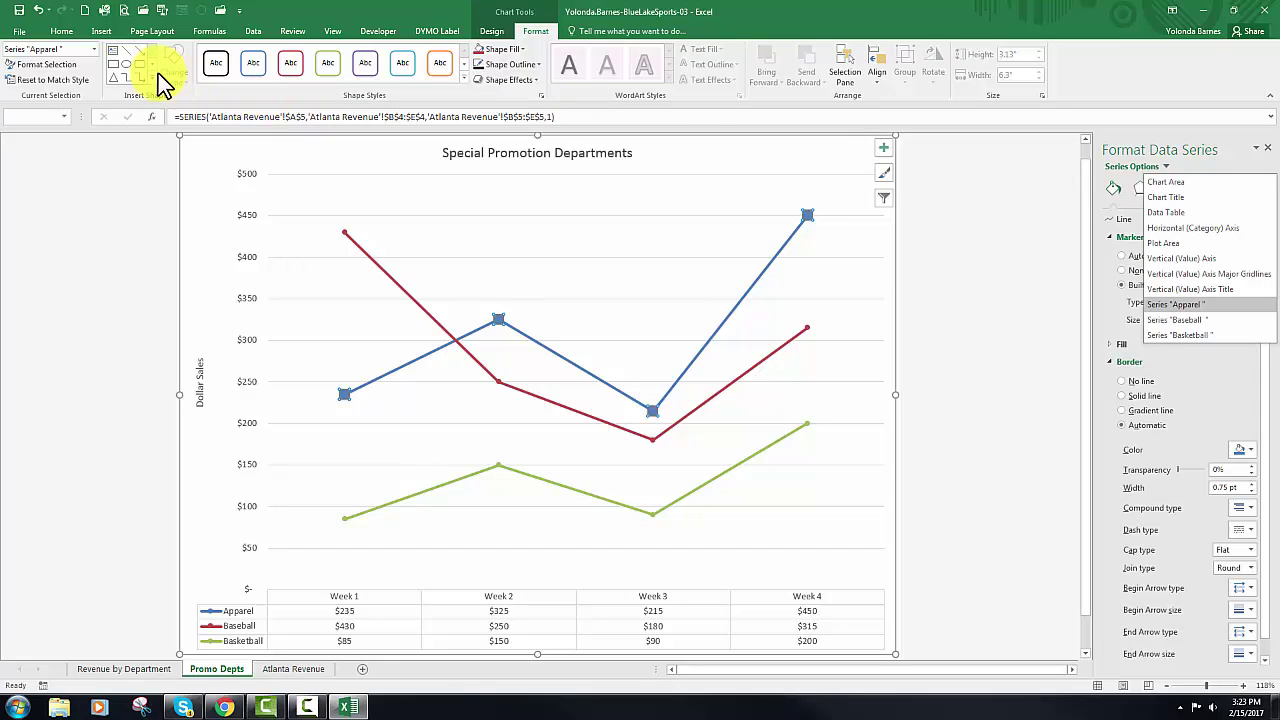
{"action": "left_click", "coordinate": [95, 52]}
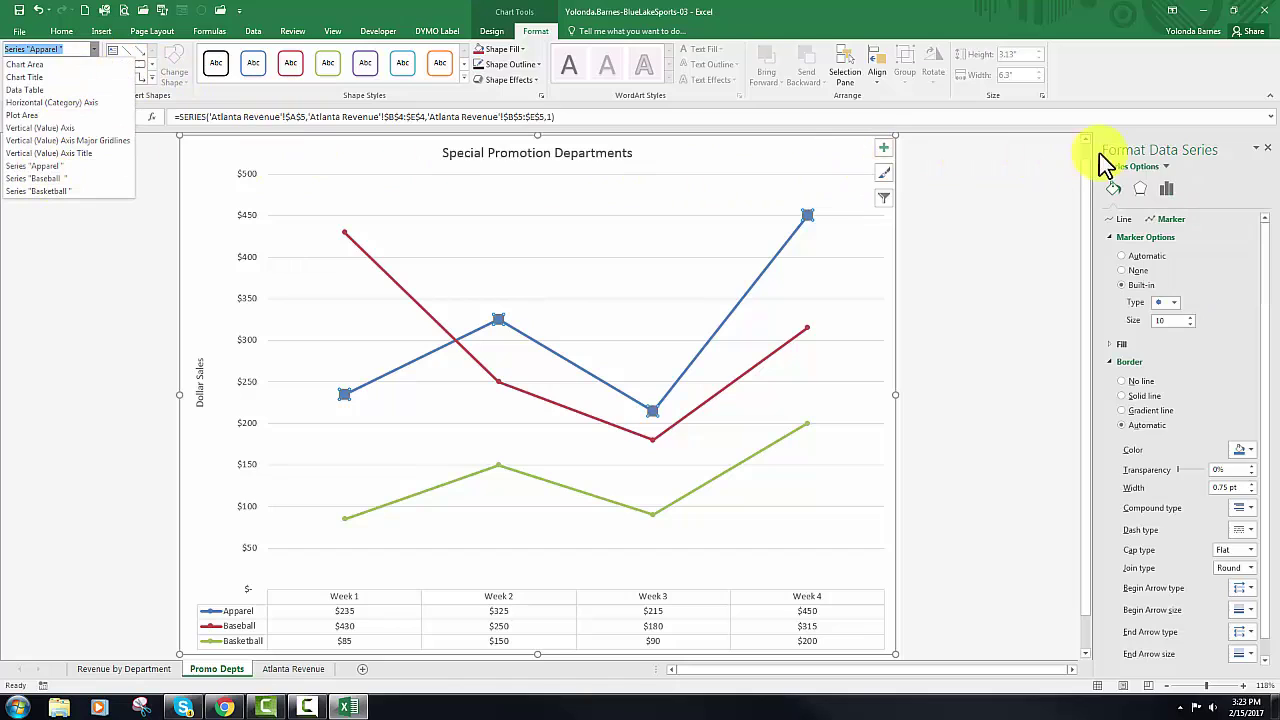
{"action": "left_click", "coordinate": [1165, 167]}
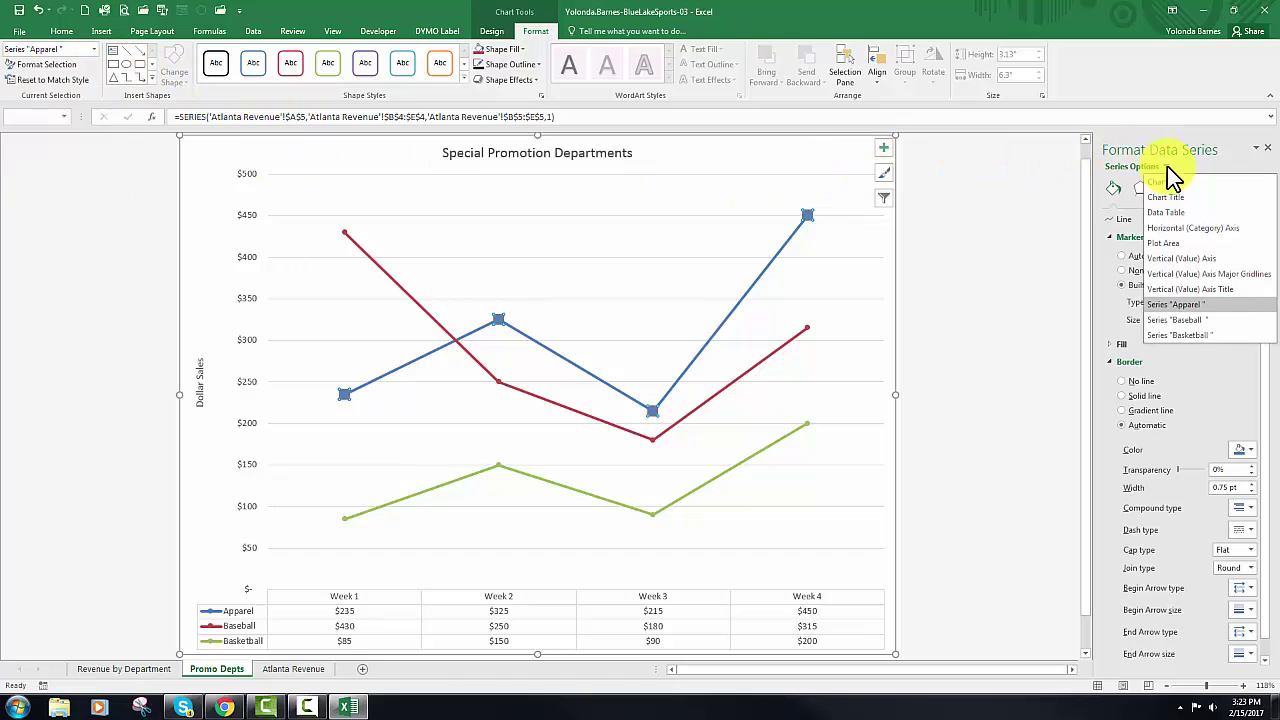
{"action": "left_click", "coordinate": [1172, 320]}
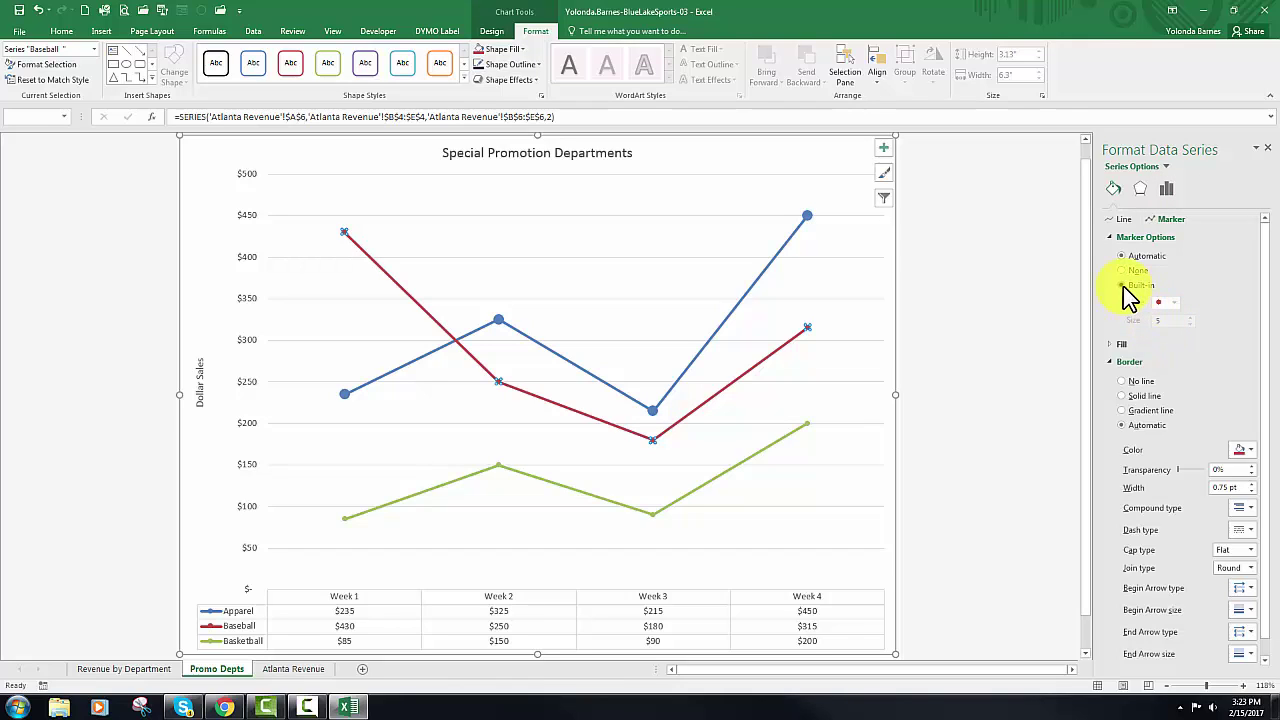
{"action": "left_click", "coordinate": [1131, 287]}
{"action": "left_click", "coordinate": [1191, 316]}
{"action": "left_click", "coordinate": [1191, 316]}
{"action": "left_click", "coordinate": [1191, 316]}
{"action": "left_click", "coordinate": [1191, 316]}
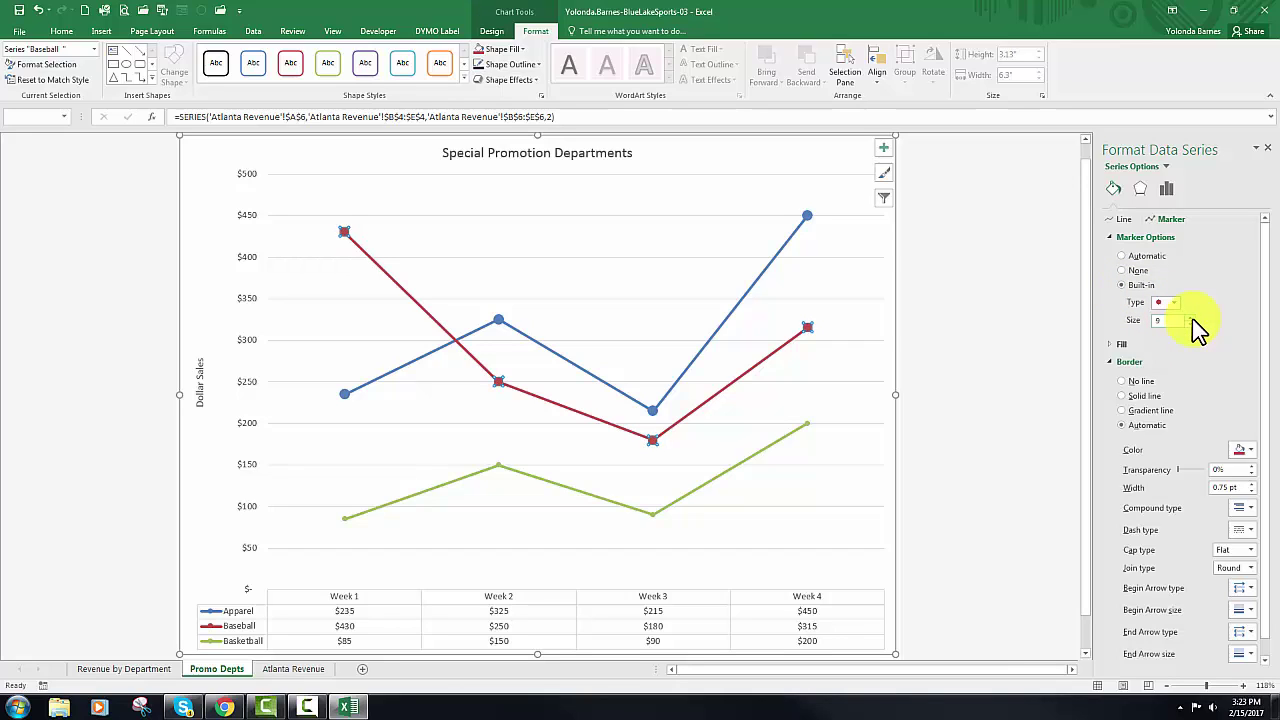
{"action": "left_click", "coordinate": [1191, 316]}
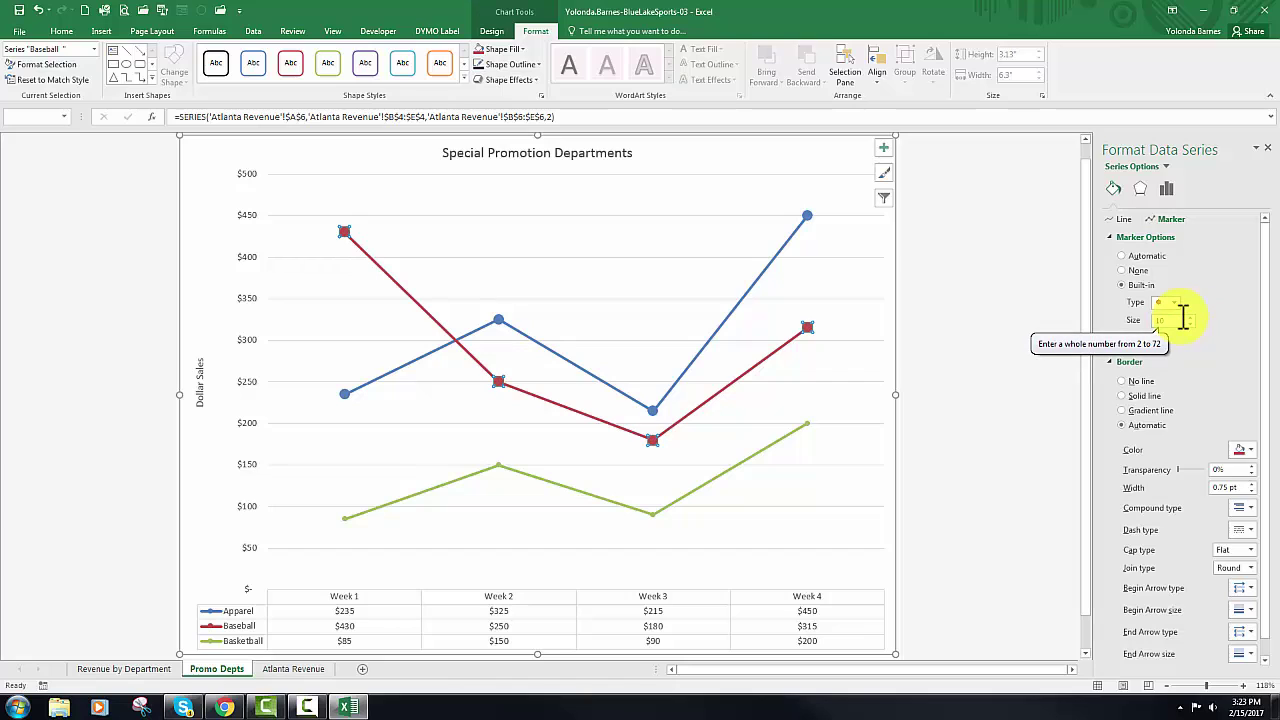
Give the Basketball series built-in markers with a size of 10, close the formatting pane and deselect the chart.
{"action": "left_click", "coordinate": [1164, 165]}
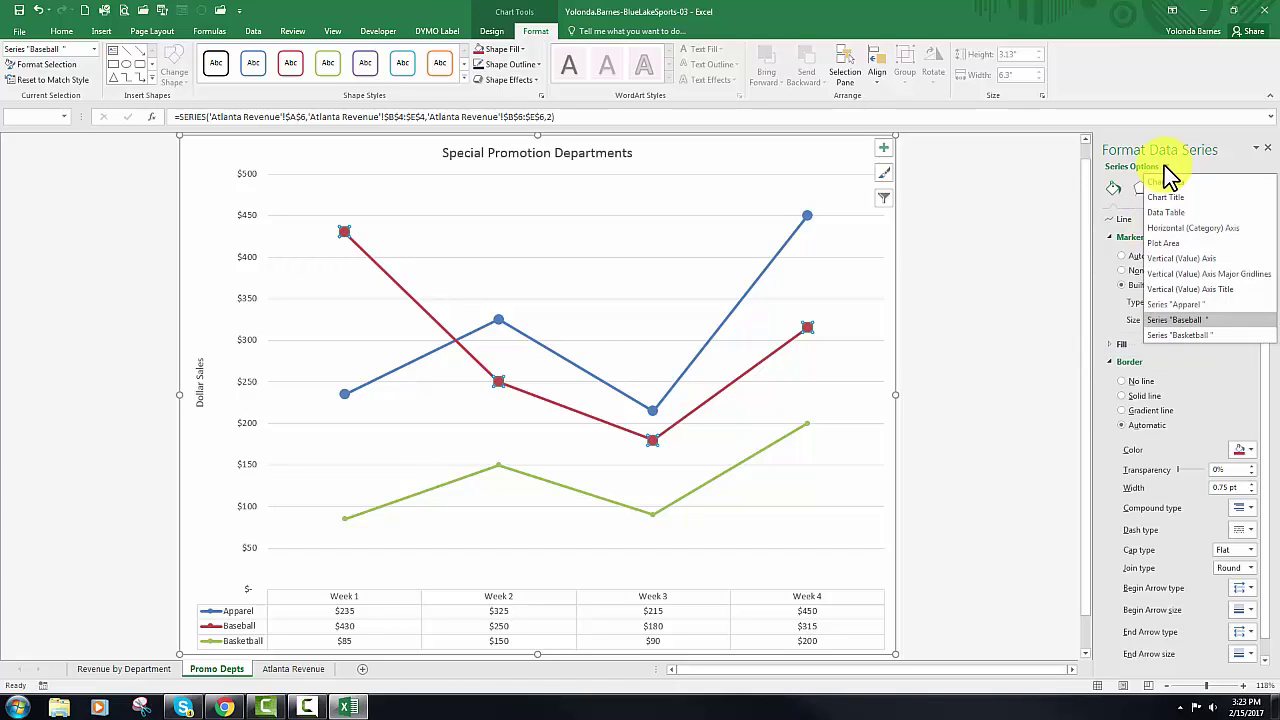
{"action": "left_click", "coordinate": [1172, 335]}
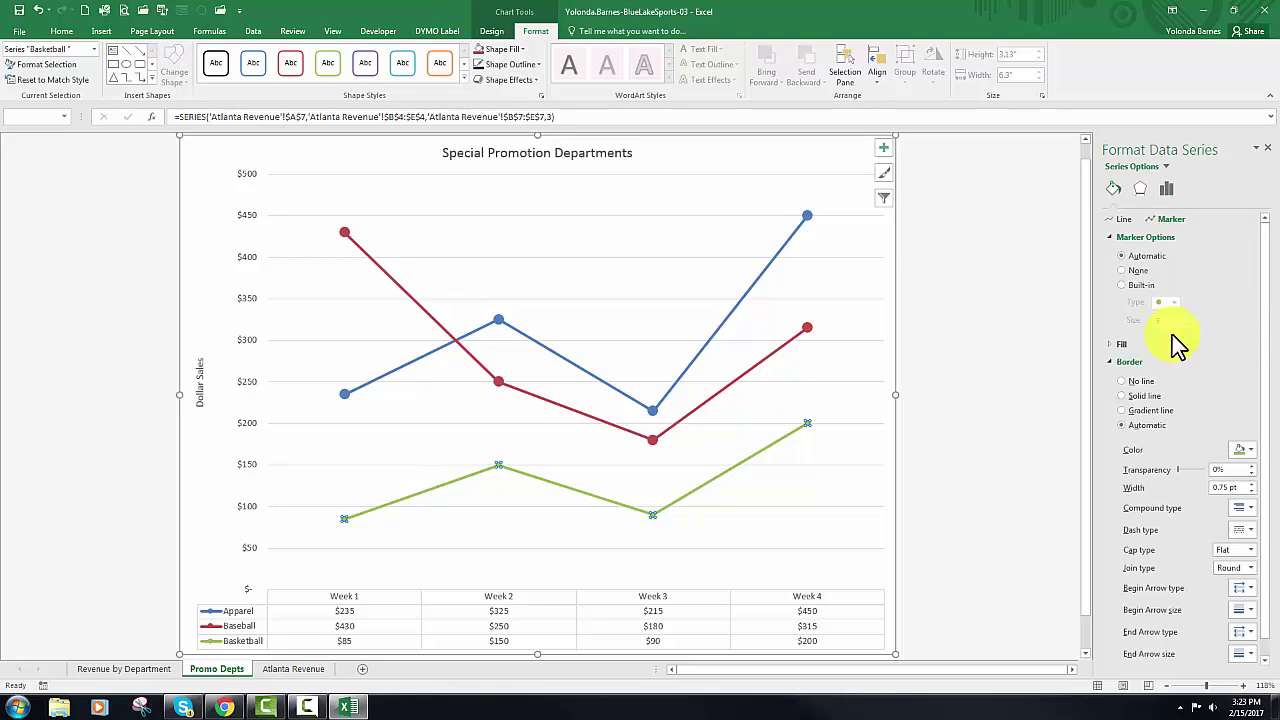
{"action": "left_click", "coordinate": [1122, 285]}
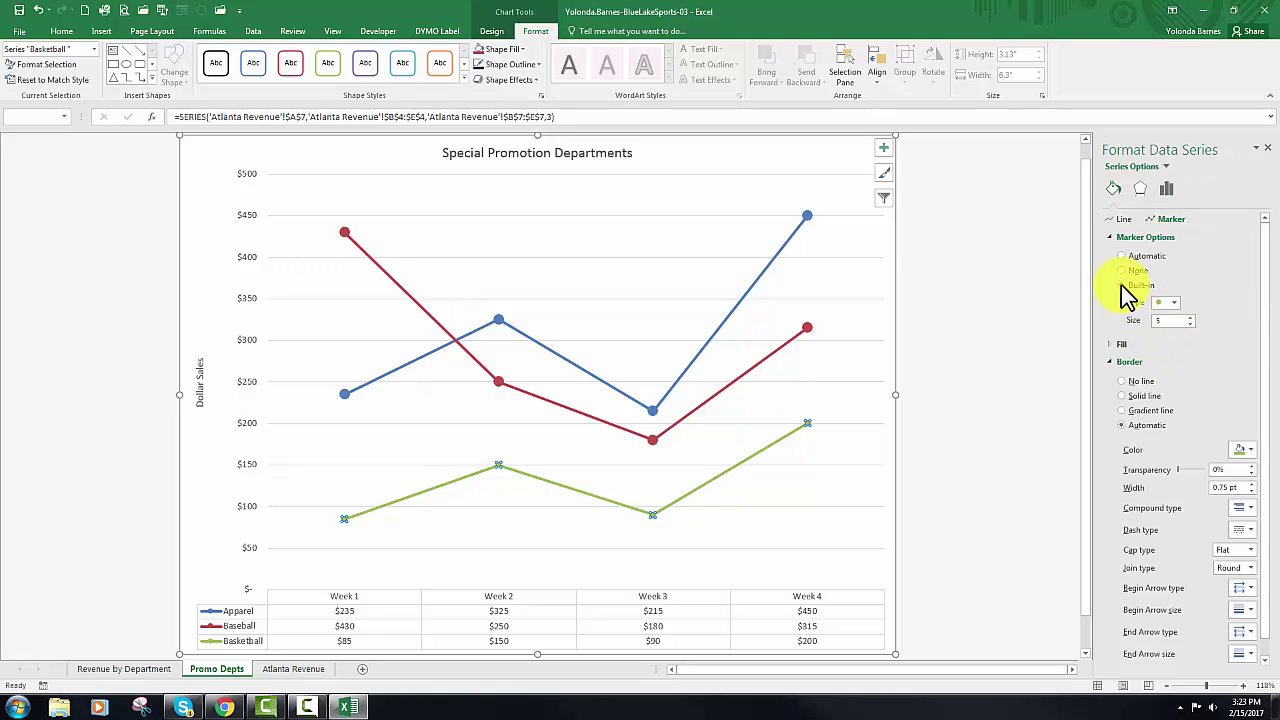
{"action": "left_click", "coordinate": [1190, 316]}
{"action": "left_click", "coordinate": [1190, 316]}
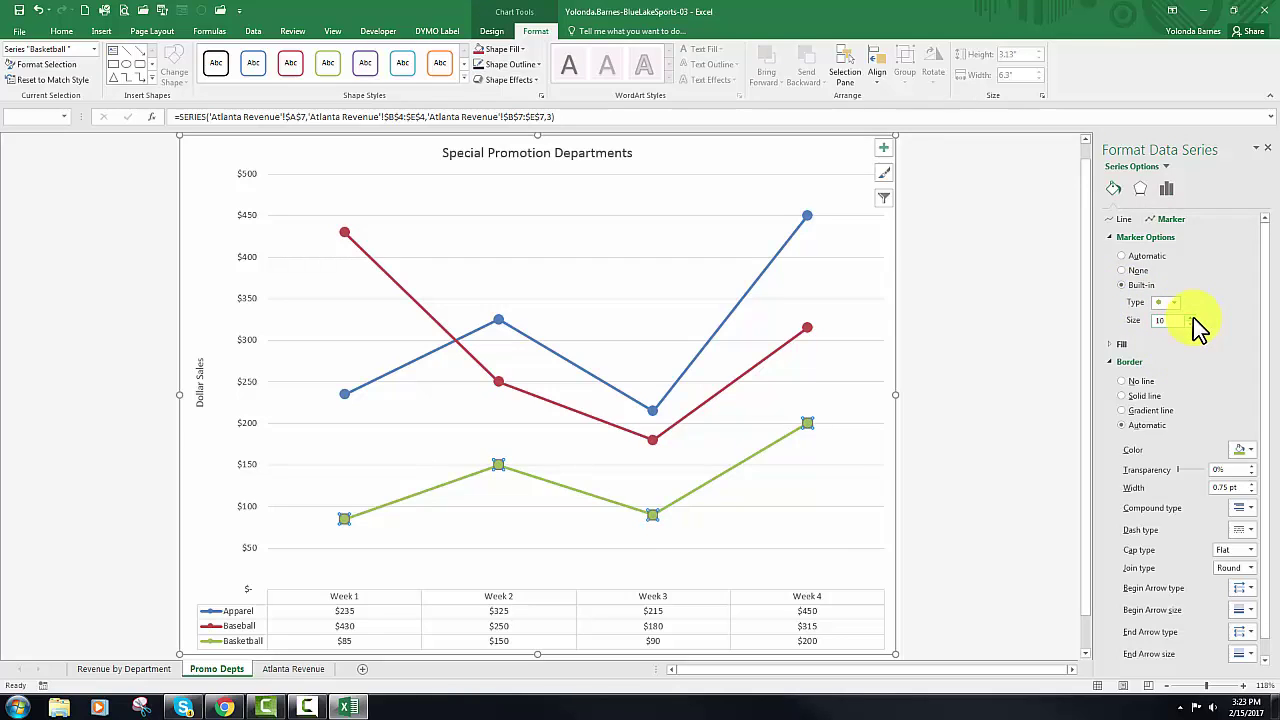
{"action": "left_click", "coordinate": [1190, 316]}
{"action": "left_click", "coordinate": [1190, 316]}
{"action": "mouse_move", "coordinate": [814, 331]}
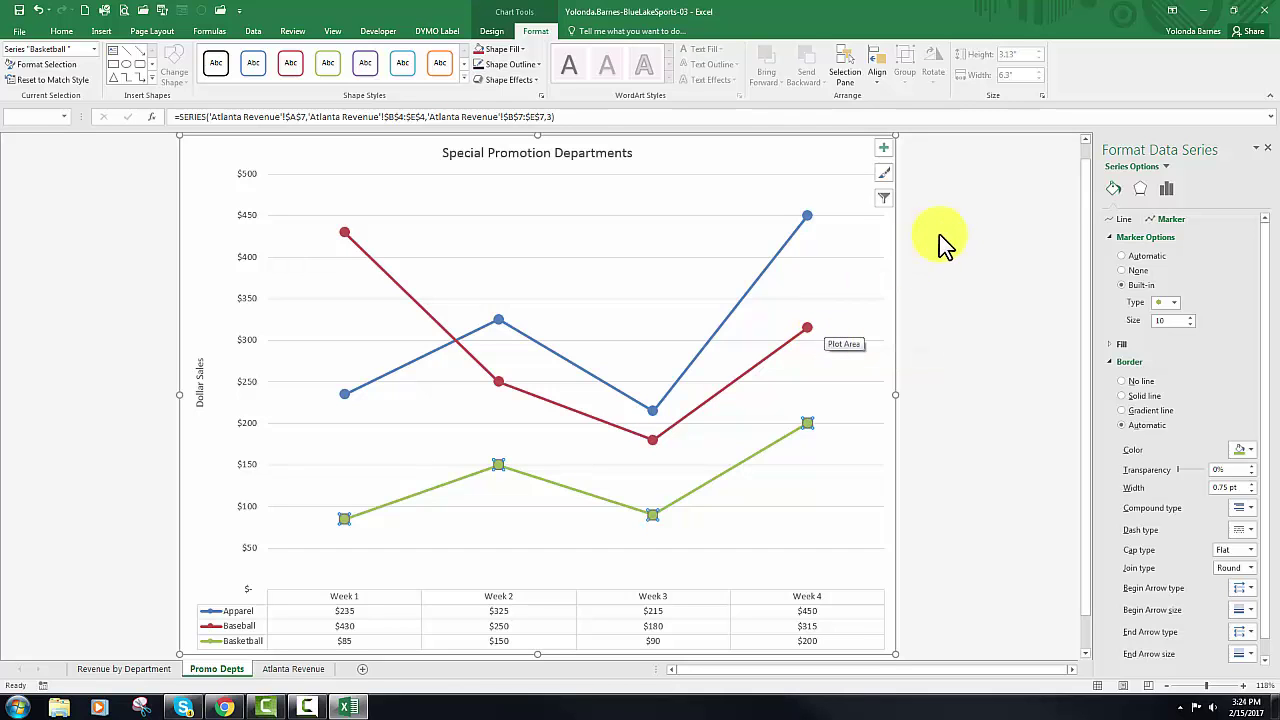
{"action": "left_click", "coordinate": [1267, 148]}
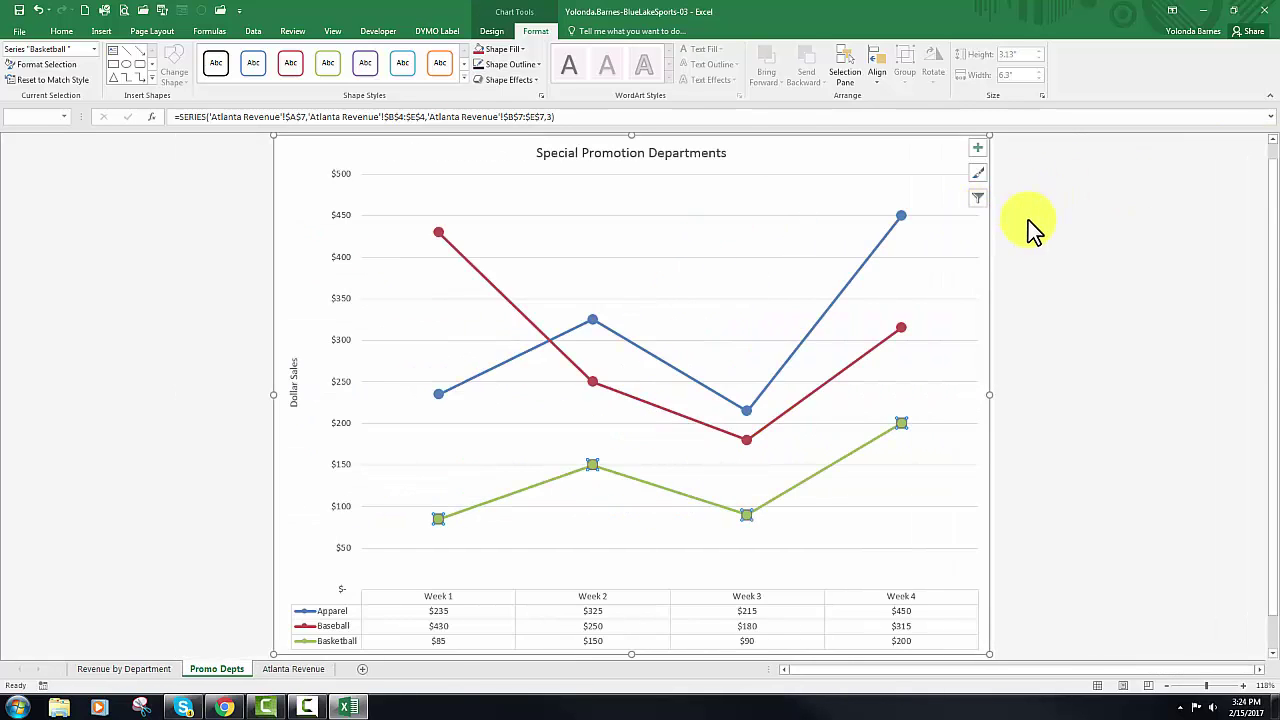
{"action": "left_click", "coordinate": [1029, 219]}
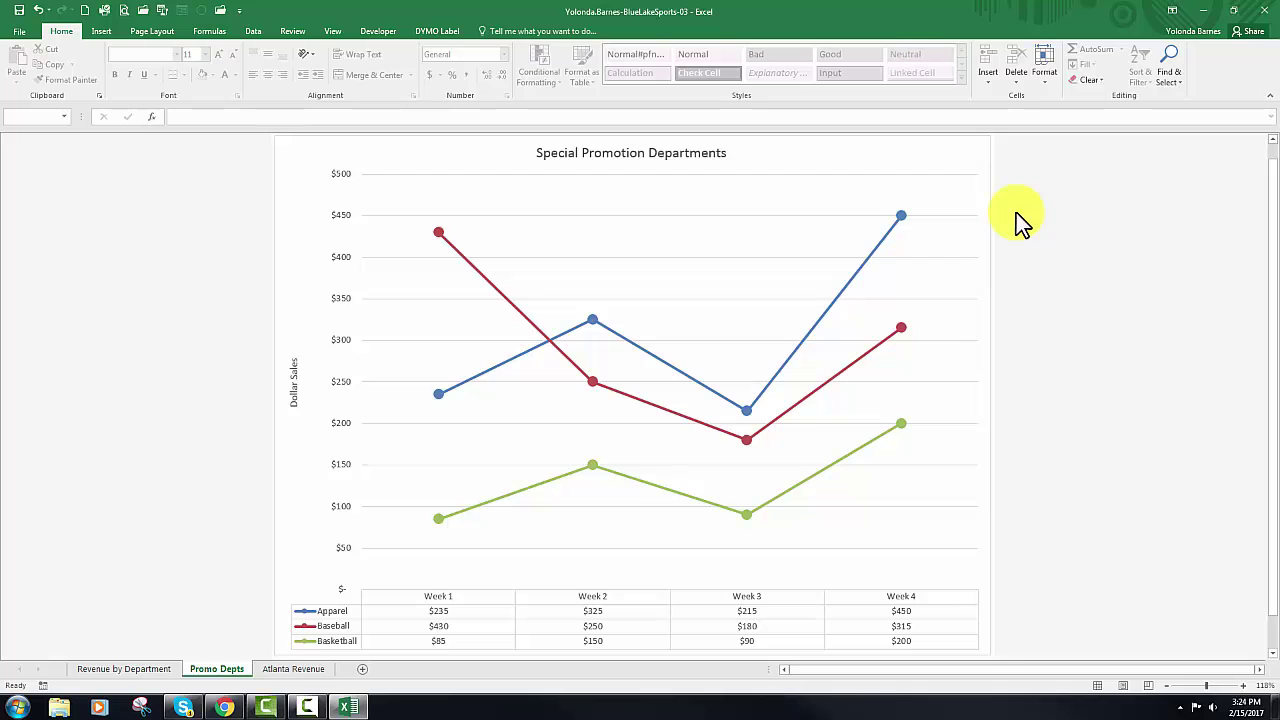
Insert a blank column before the Total column on the Atlanta Revenue sheet.
{"action": "left_click", "coordinate": [292, 669]}
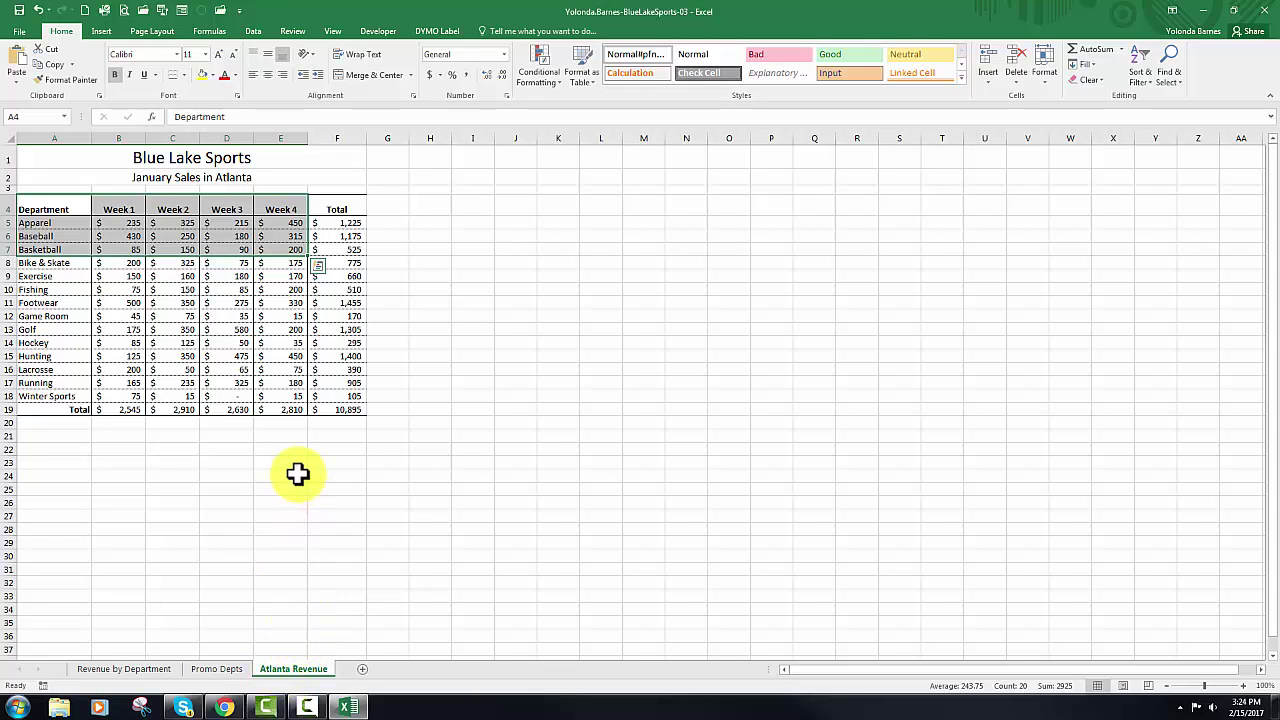
{"action": "right_click", "coordinate": [348, 126]}
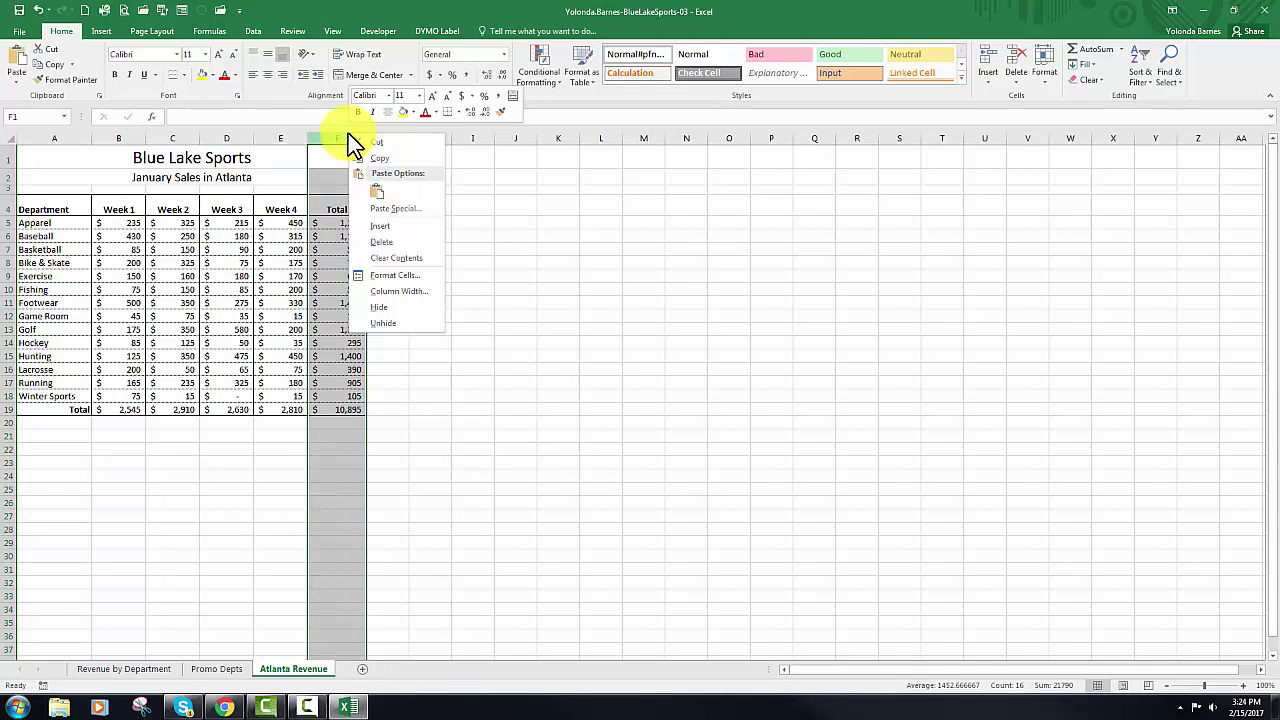
{"action": "left_click", "coordinate": [374, 227]}
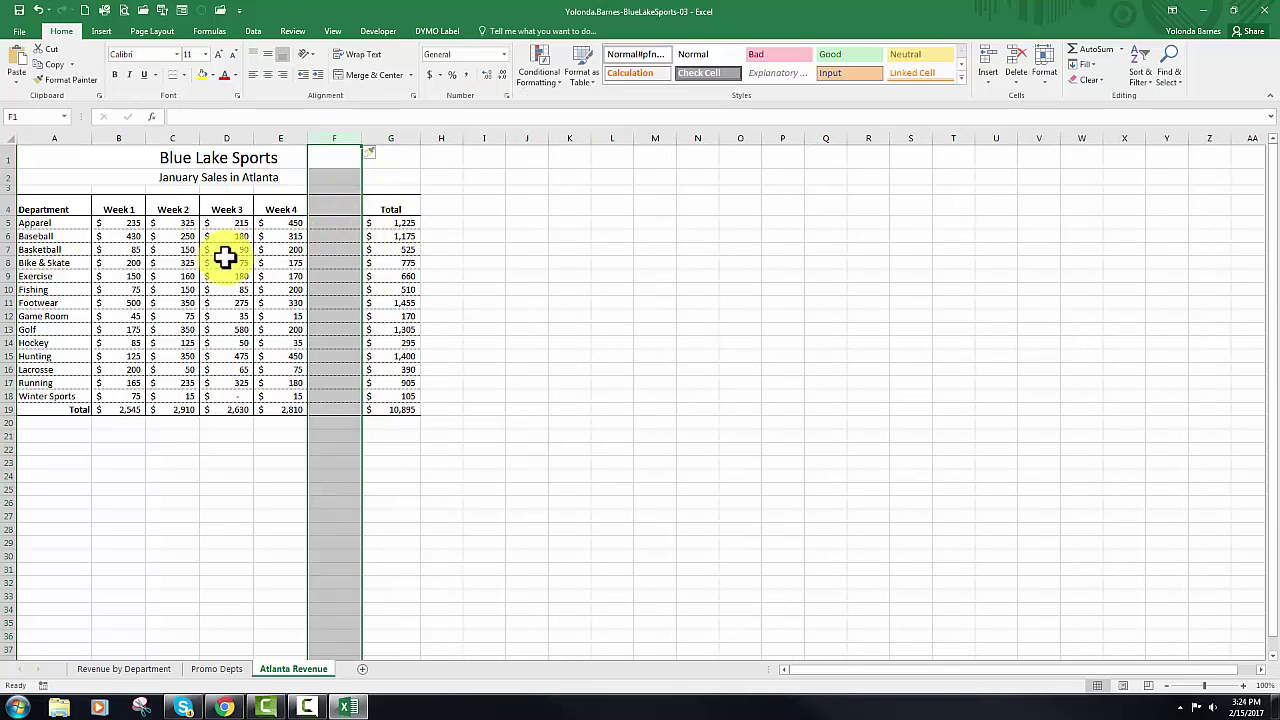
Create line sparklines in F5:F18 from the weekly sales data in B5:E18.
{"action": "left_click", "coordinate": [124, 222]}
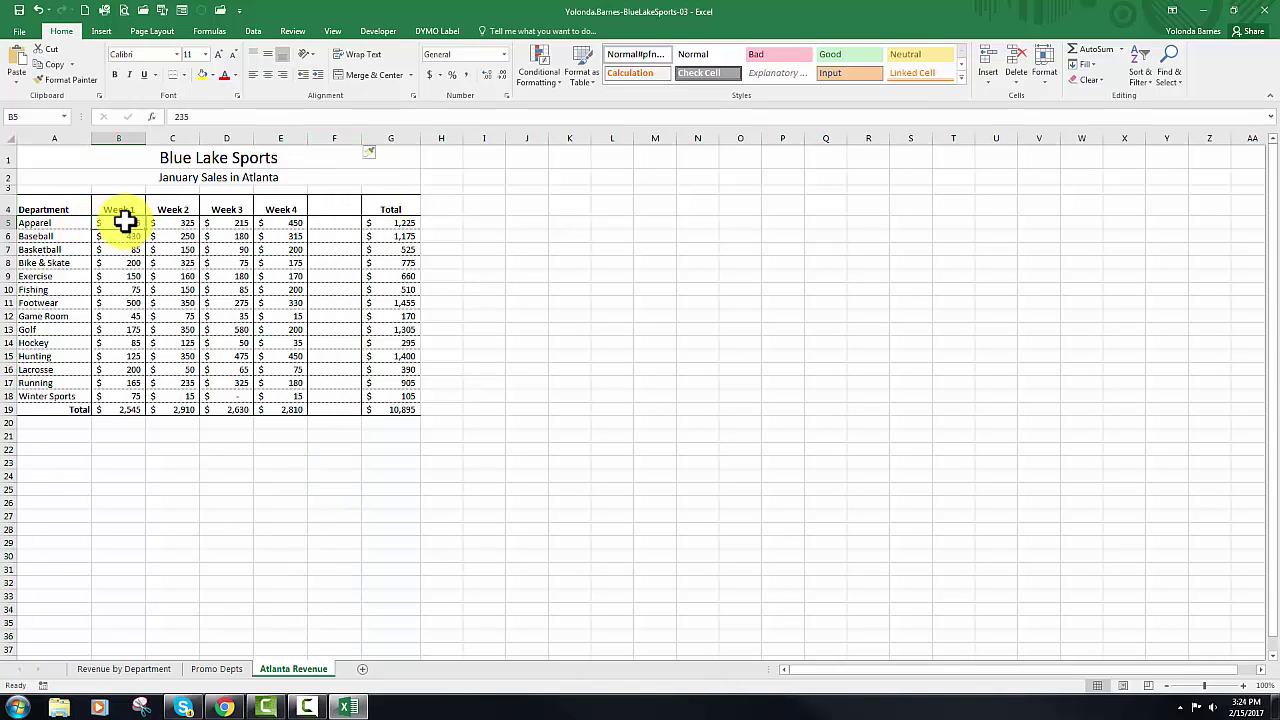
{"action": "left_click_drag", "start_coordinate": [124, 222], "coordinate": [280, 393]}
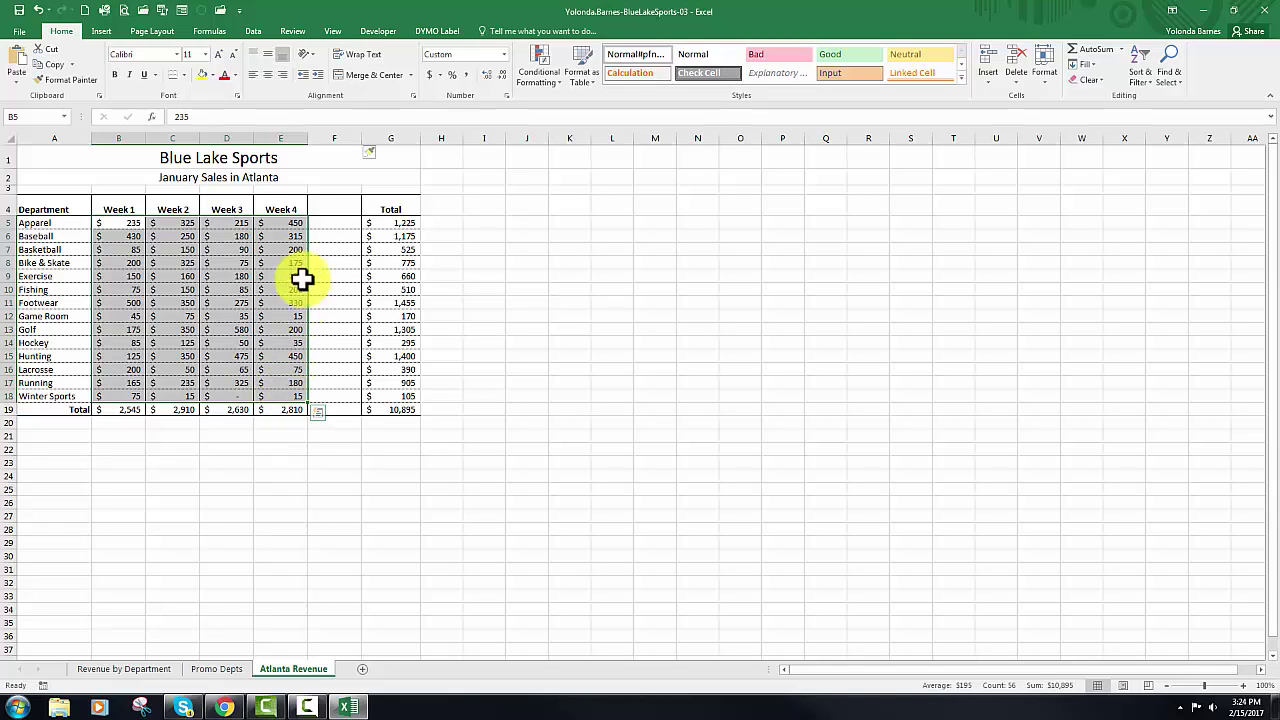
{"action": "left_click", "coordinate": [92, 29]}
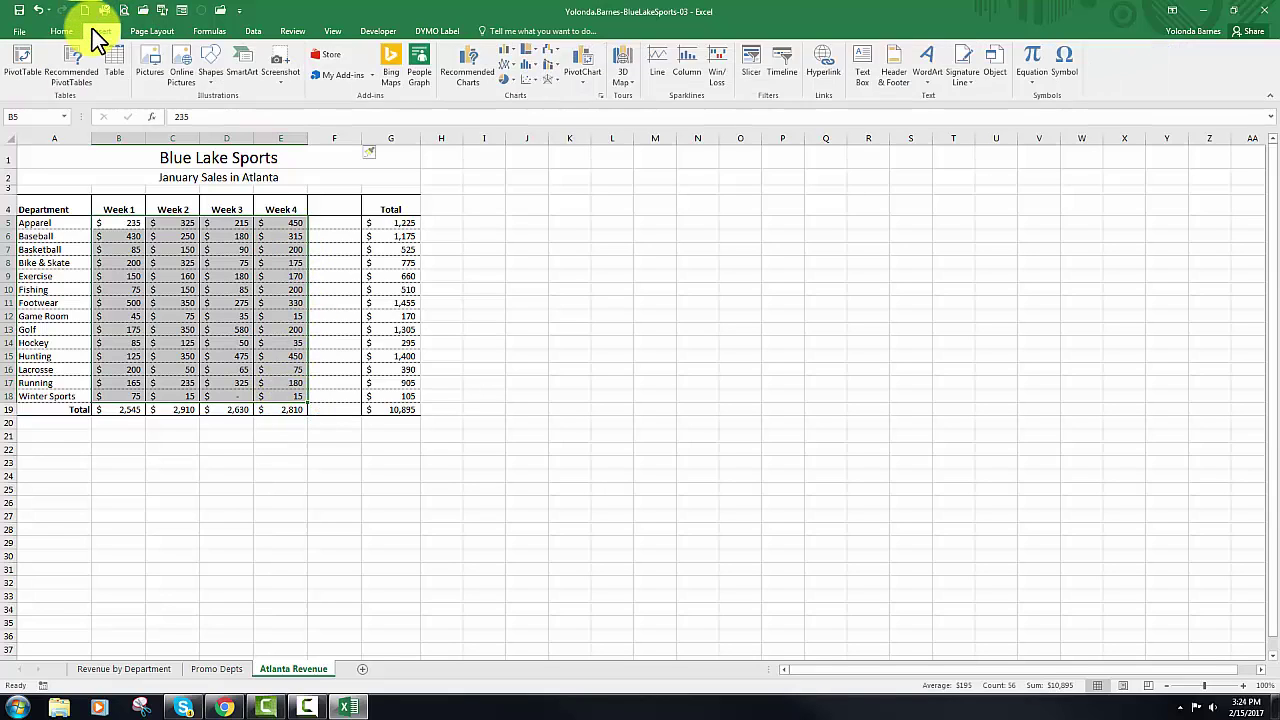
{"action": "left_click", "coordinate": [663, 59]}
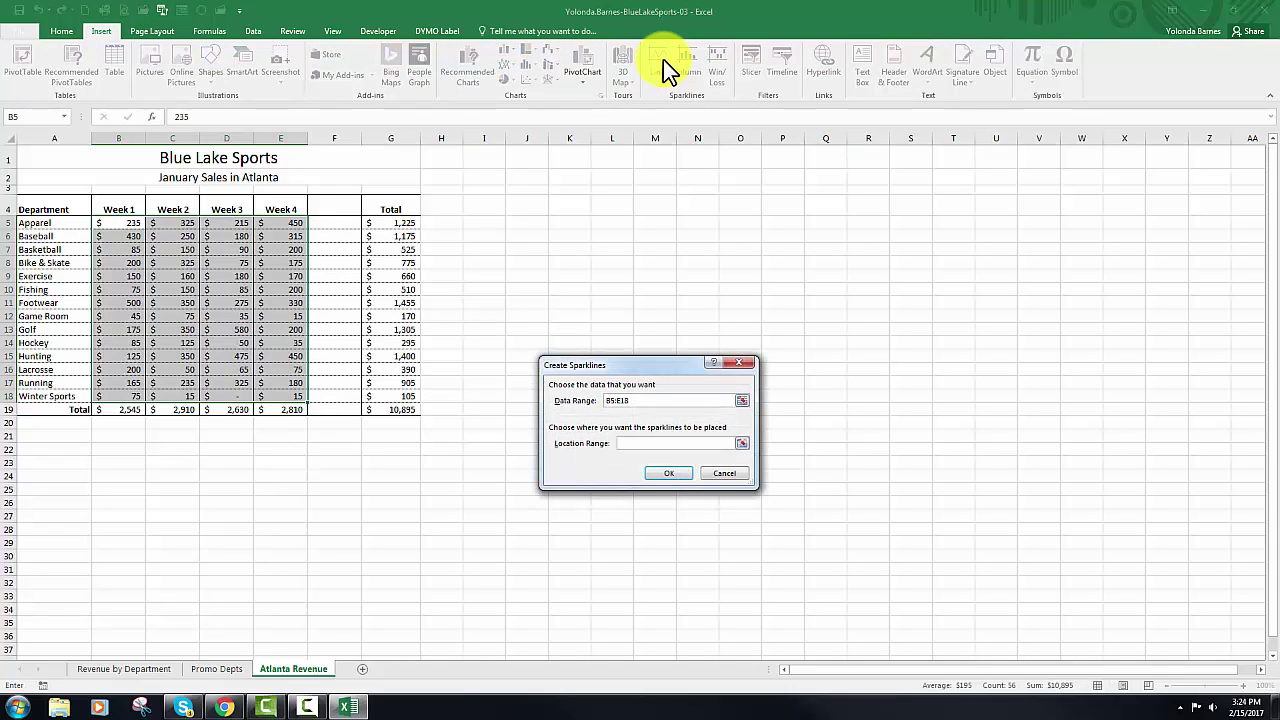
{"action": "left_click", "coordinate": [341, 222]}
{"action": "left_click_drag", "start_coordinate": [341, 222], "coordinate": [341, 340]}
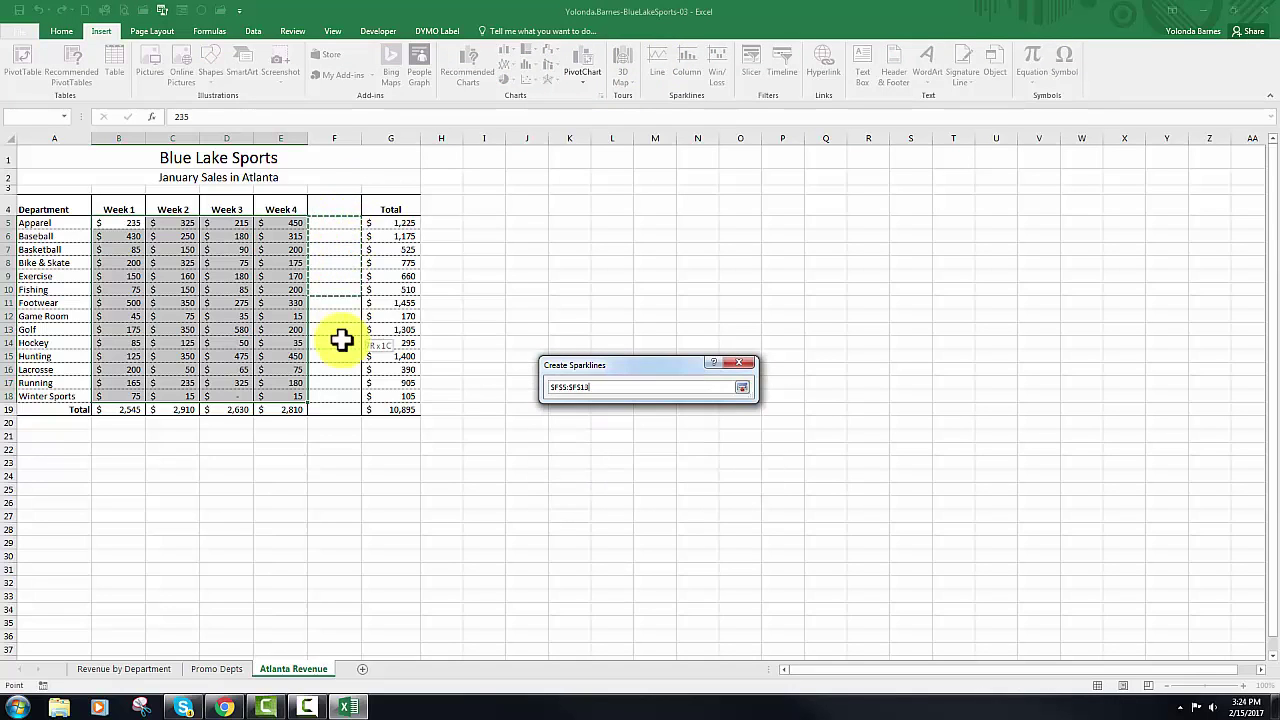
{"action": "left_click_drag", "start_coordinate": [343, 397], "coordinate": [343, 397]}
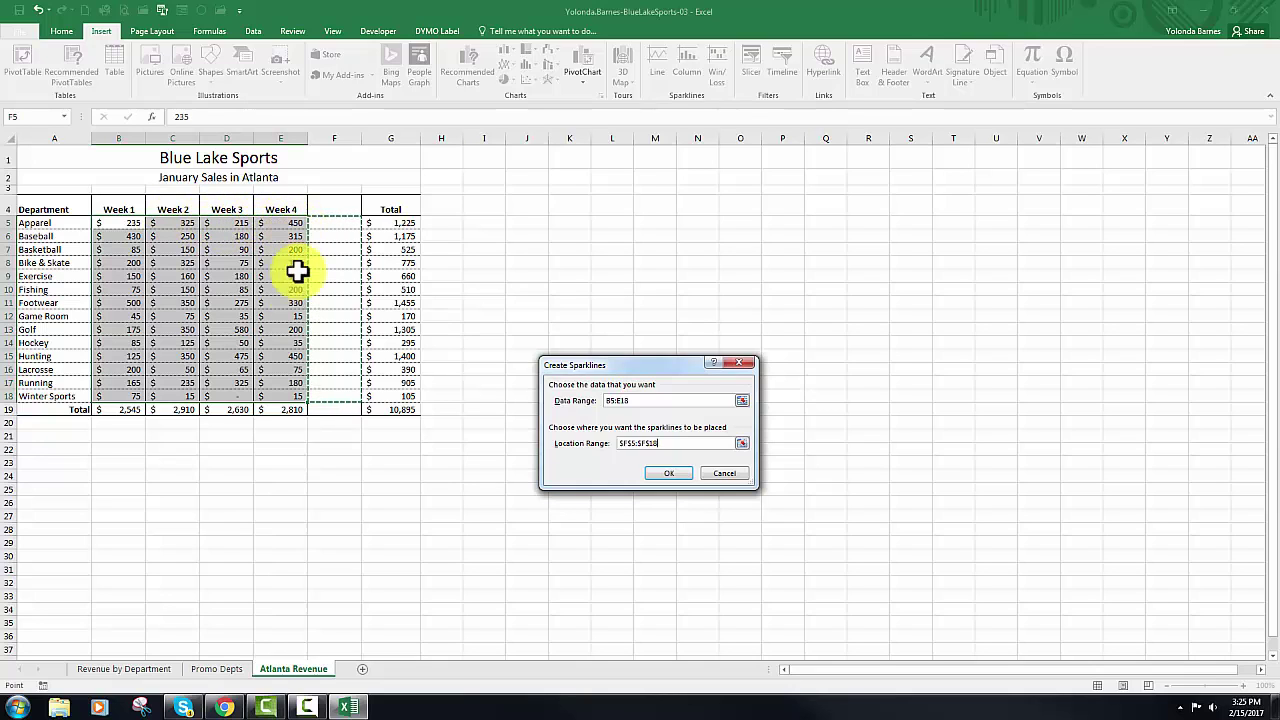
{"action": "left_click", "coordinate": [670, 474]}
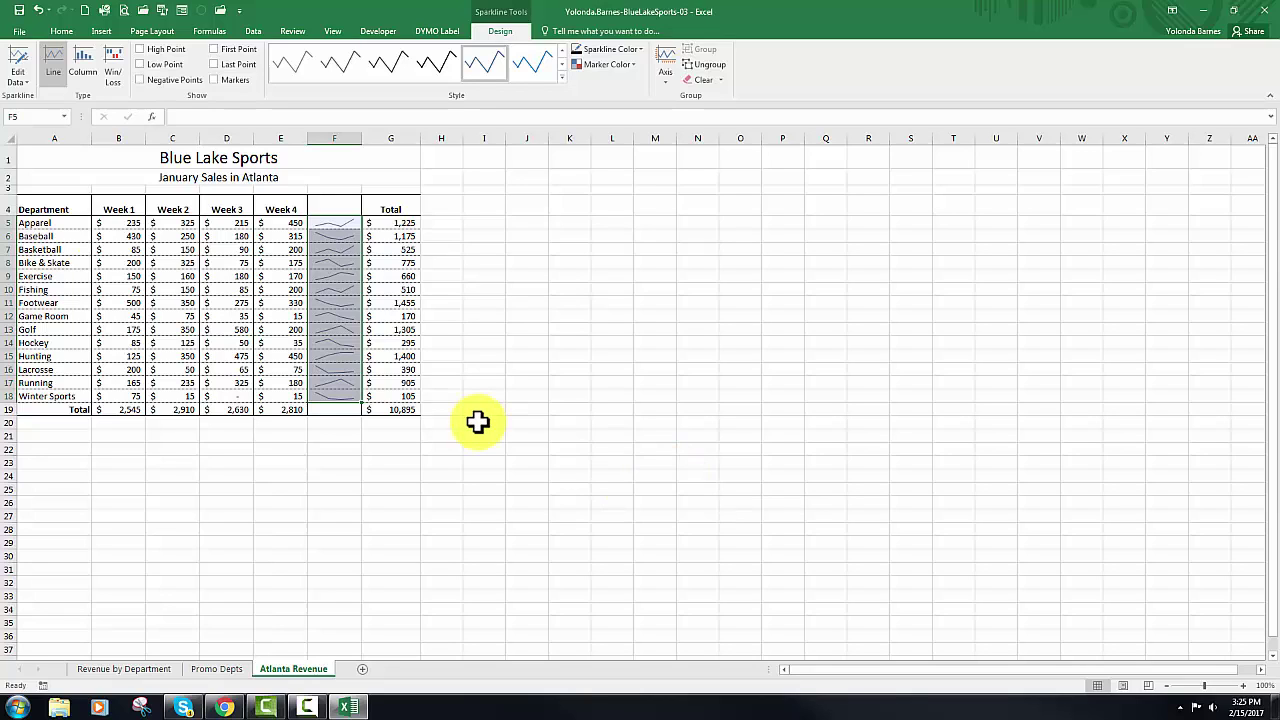
Set the row height of the sparkline rows 5 to 18 to 24.
{"action": "left_click", "coordinate": [63, 30]}
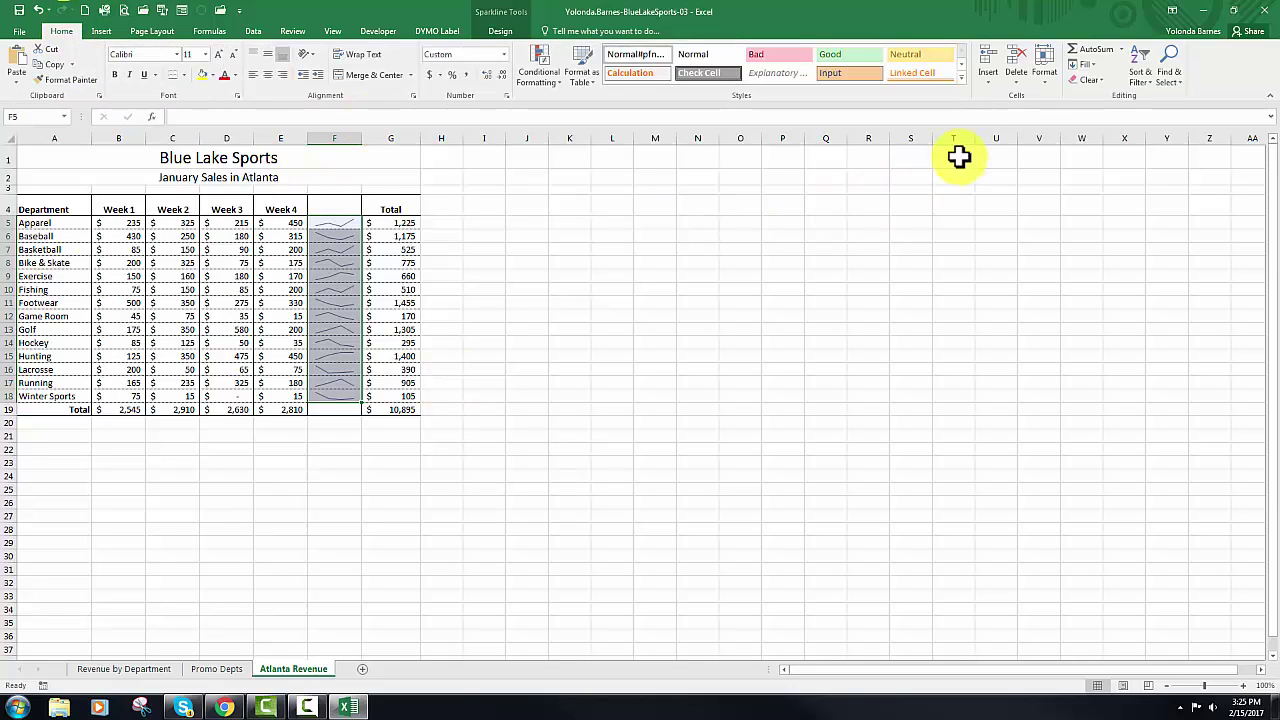
{"action": "left_click", "coordinate": [1046, 80]}
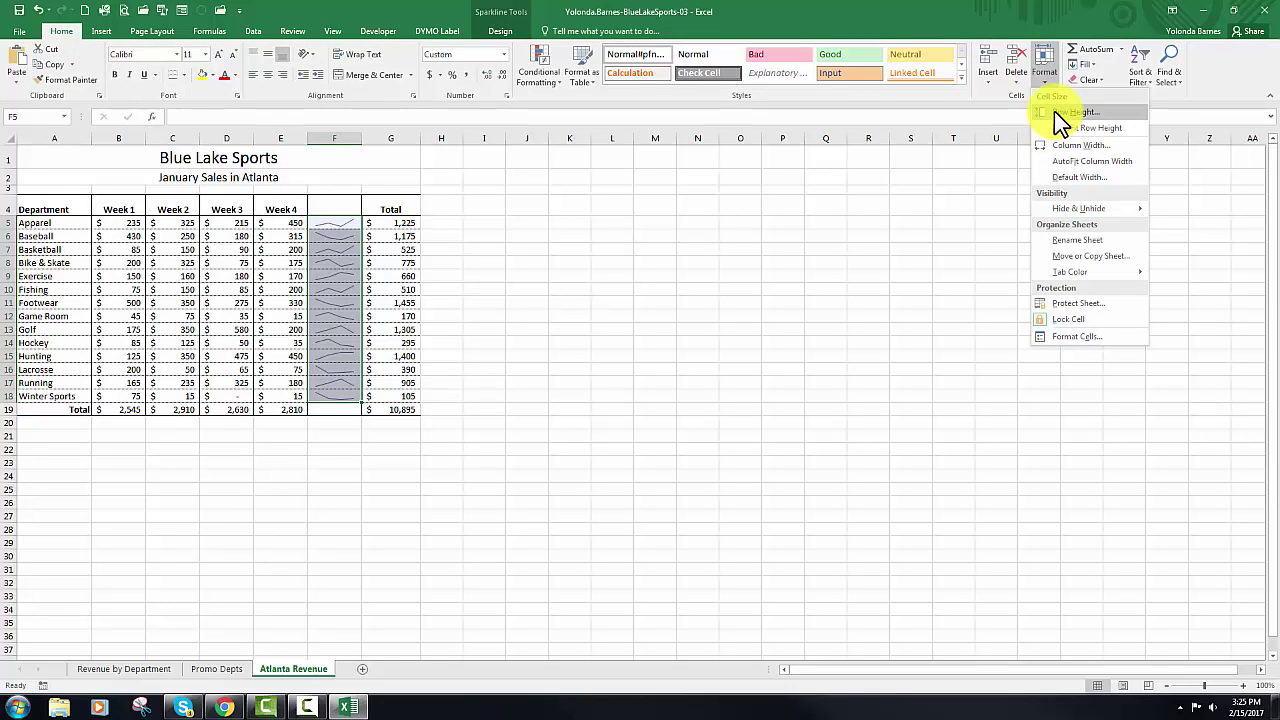
{"action": "left_click", "coordinate": [1054, 111]}
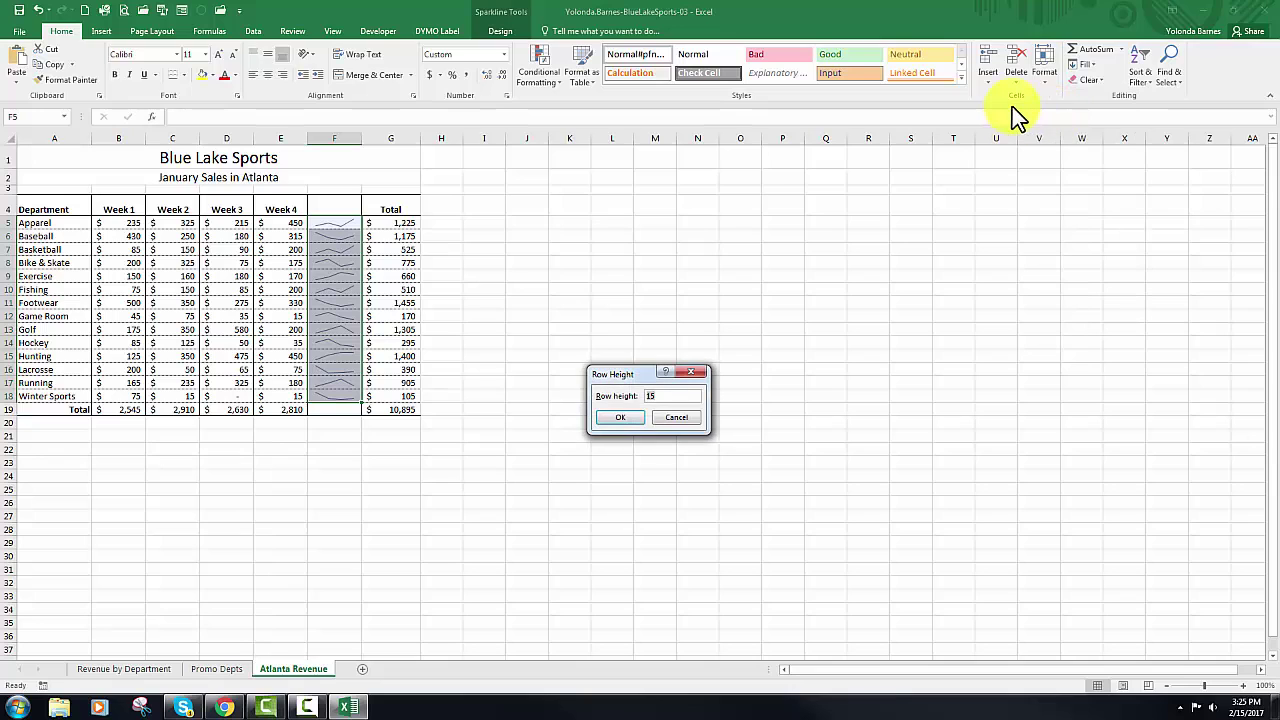
{"action": "type", "text": "24"}
{"action": "left_click", "coordinate": [619, 417]}
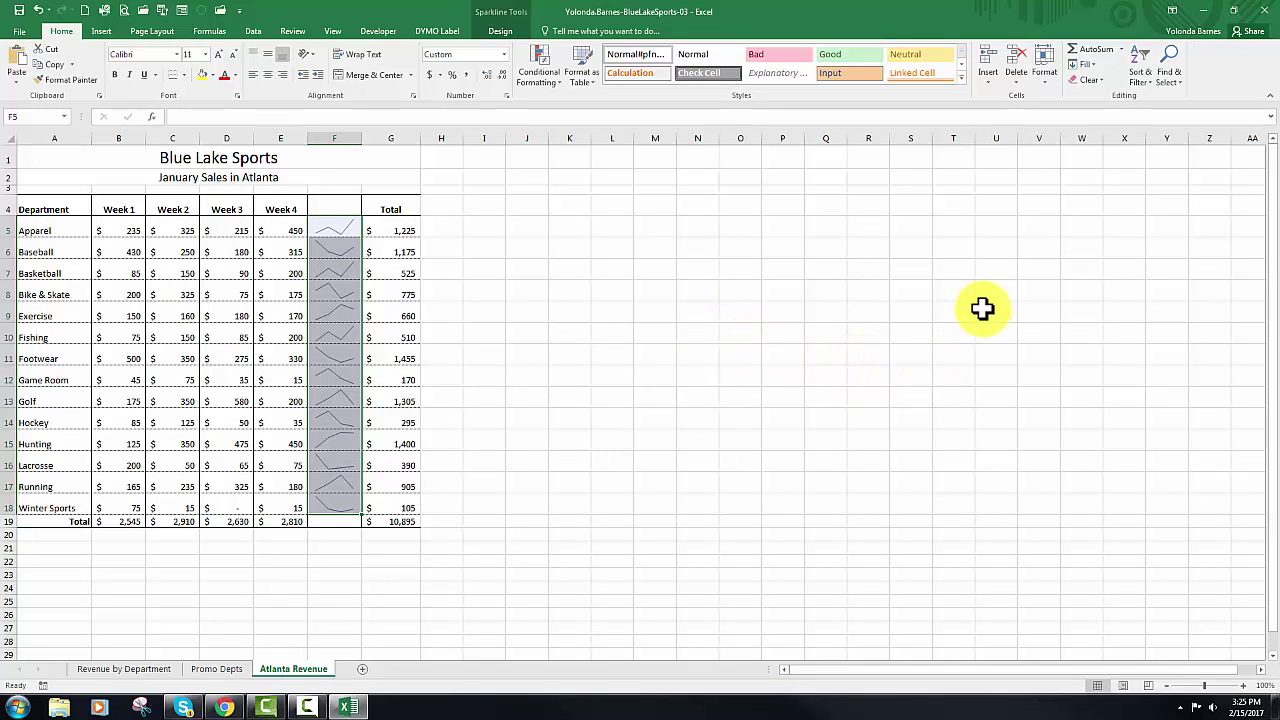
Set the width of sparkline column F to 35.
{"action": "left_click", "coordinate": [1042, 78]}
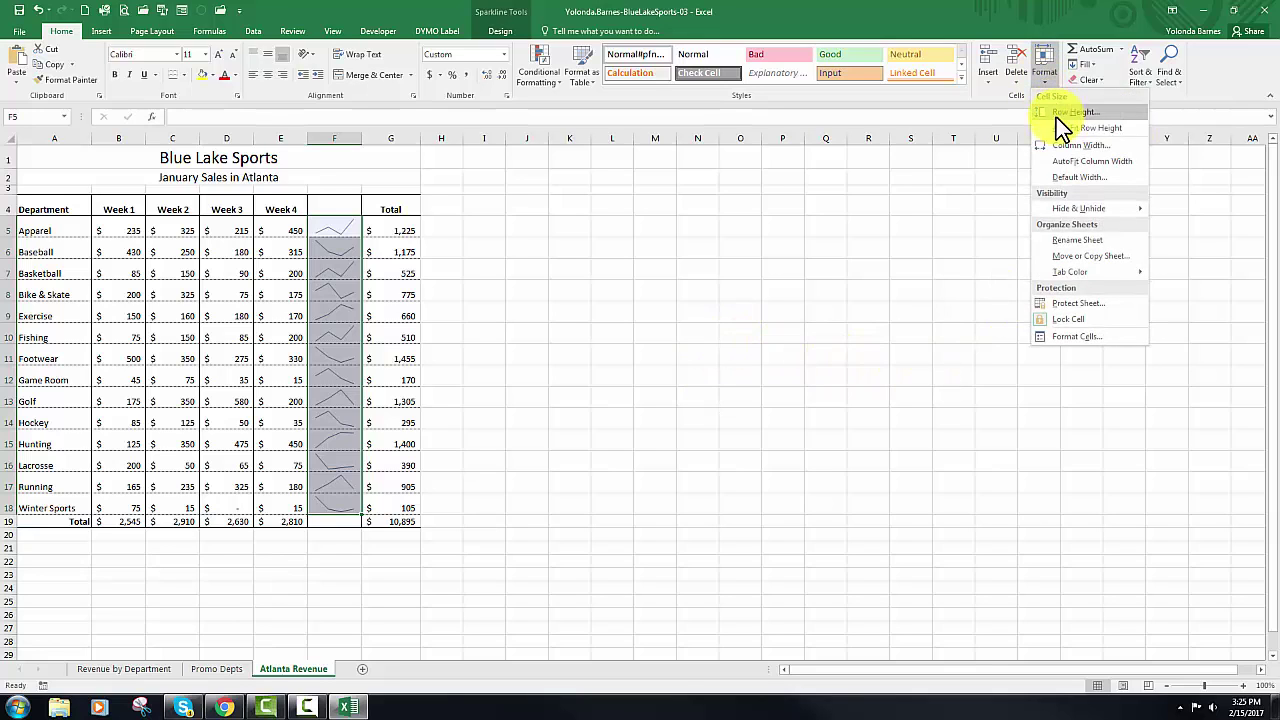
{"action": "left_click", "coordinate": [1062, 145]}
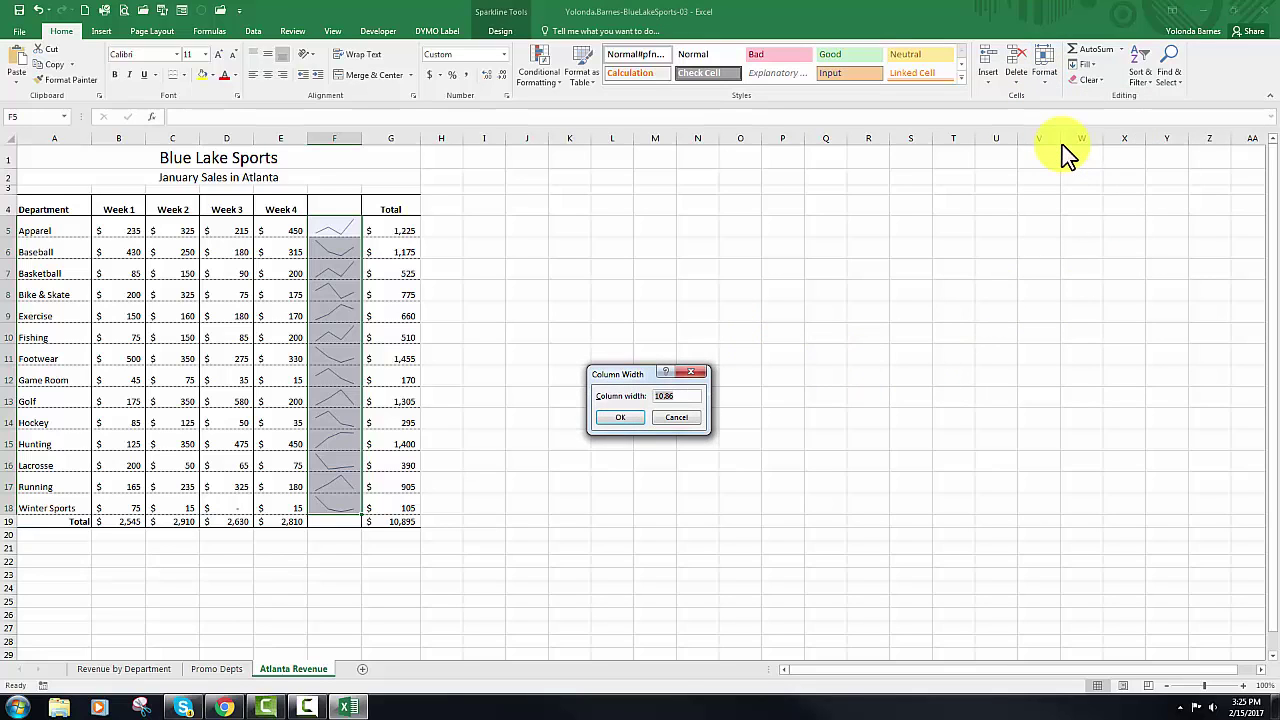
{"action": "type", "text": "35"}
{"action": "key", "text": "Return"}
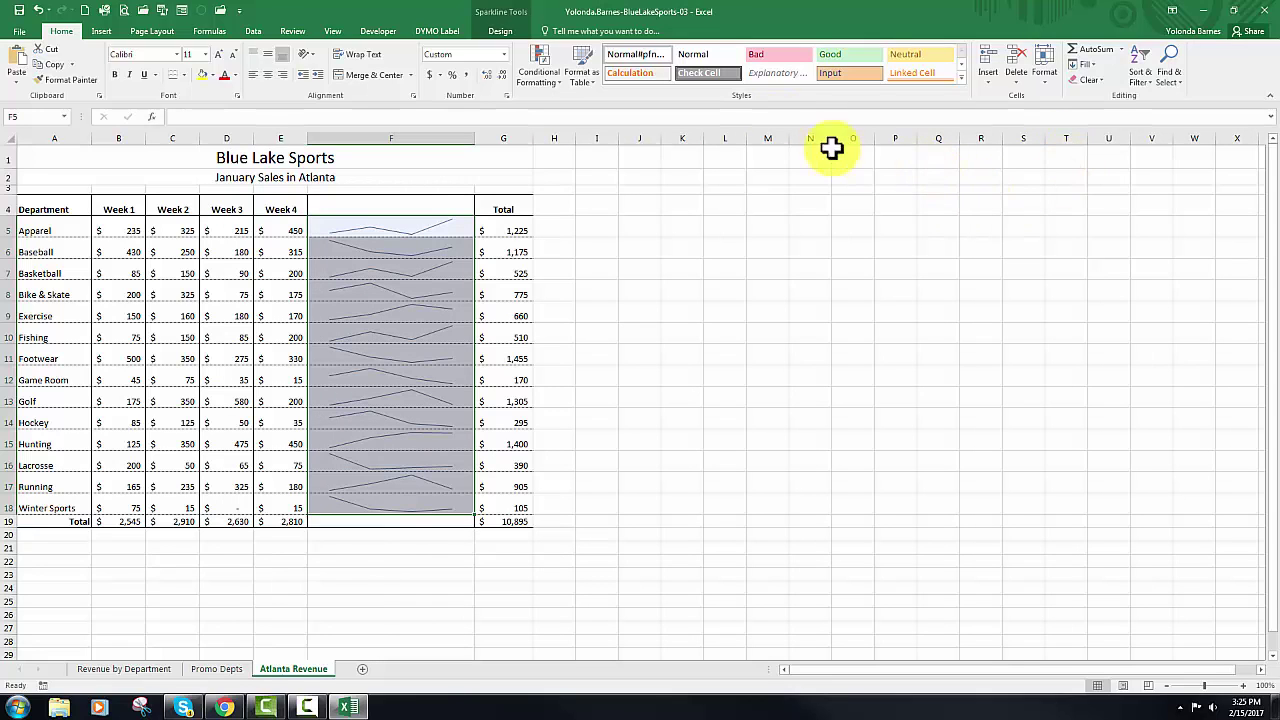
Show markers on the sparklines, set the sparkline color to black, and return to cell A1.
{"action": "left_click", "coordinate": [494, 33]}
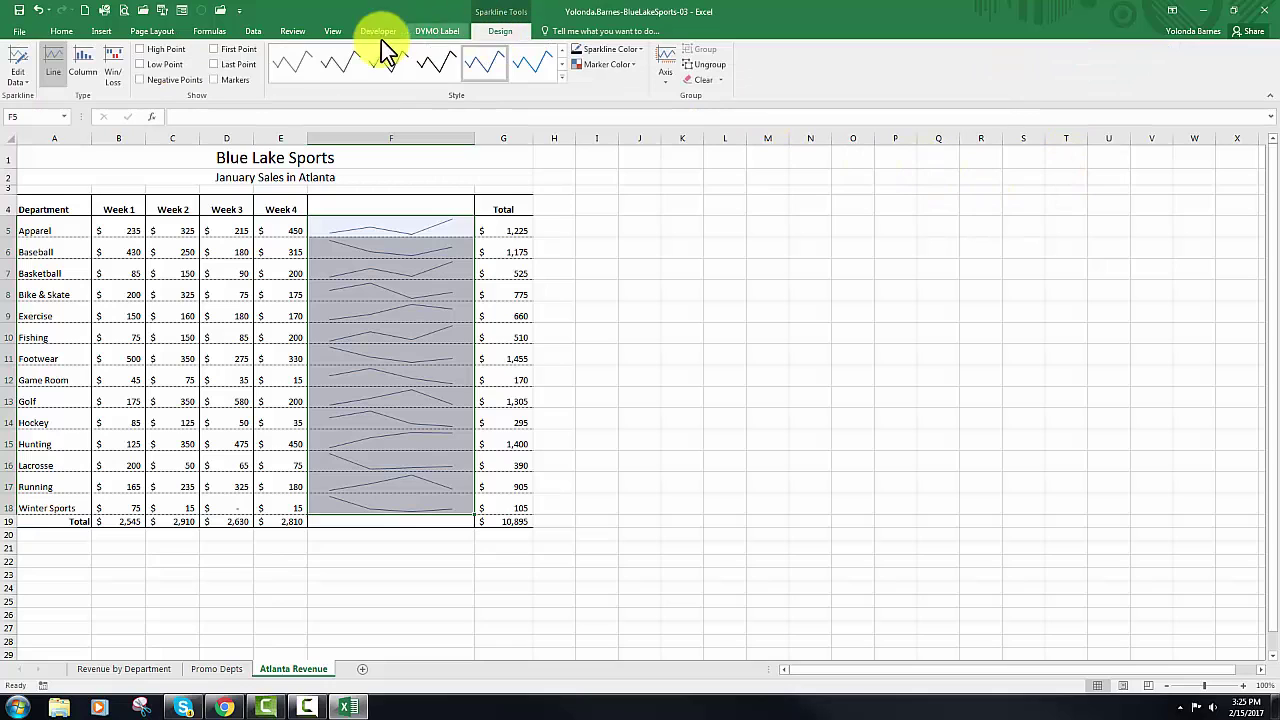
{"action": "left_click", "coordinate": [214, 80]}
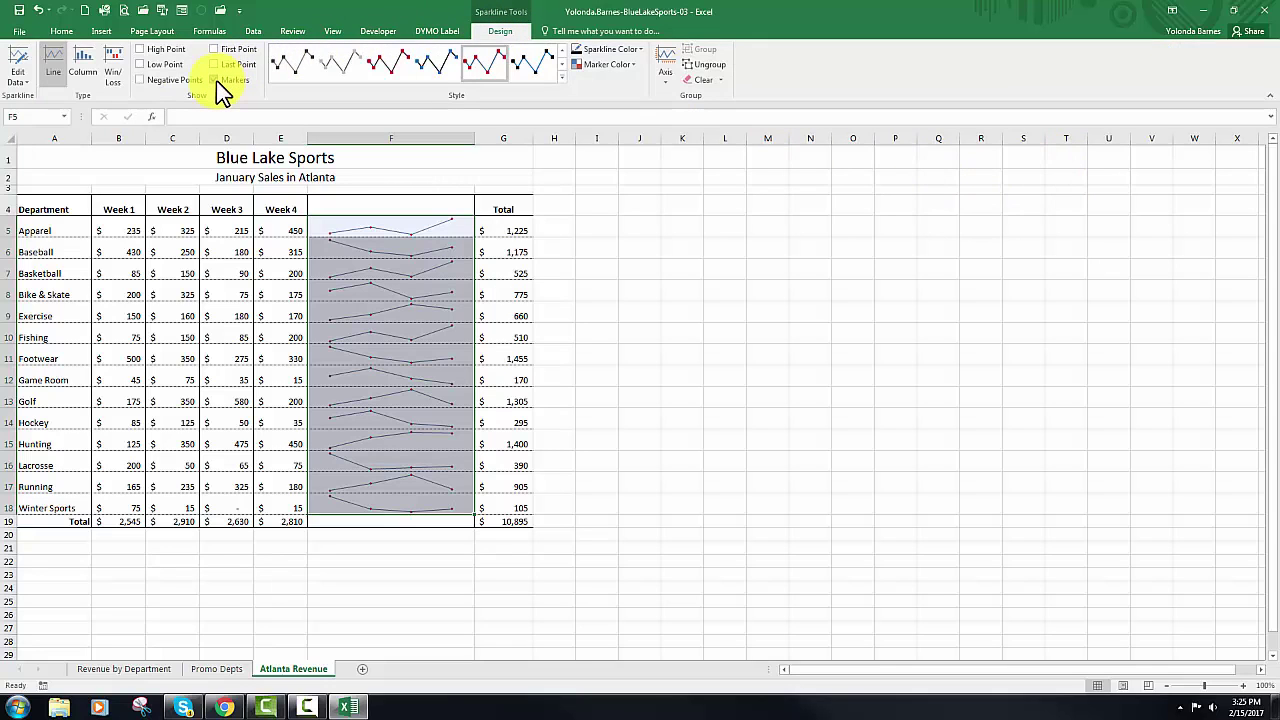
{"action": "left_click", "coordinate": [643, 50]}
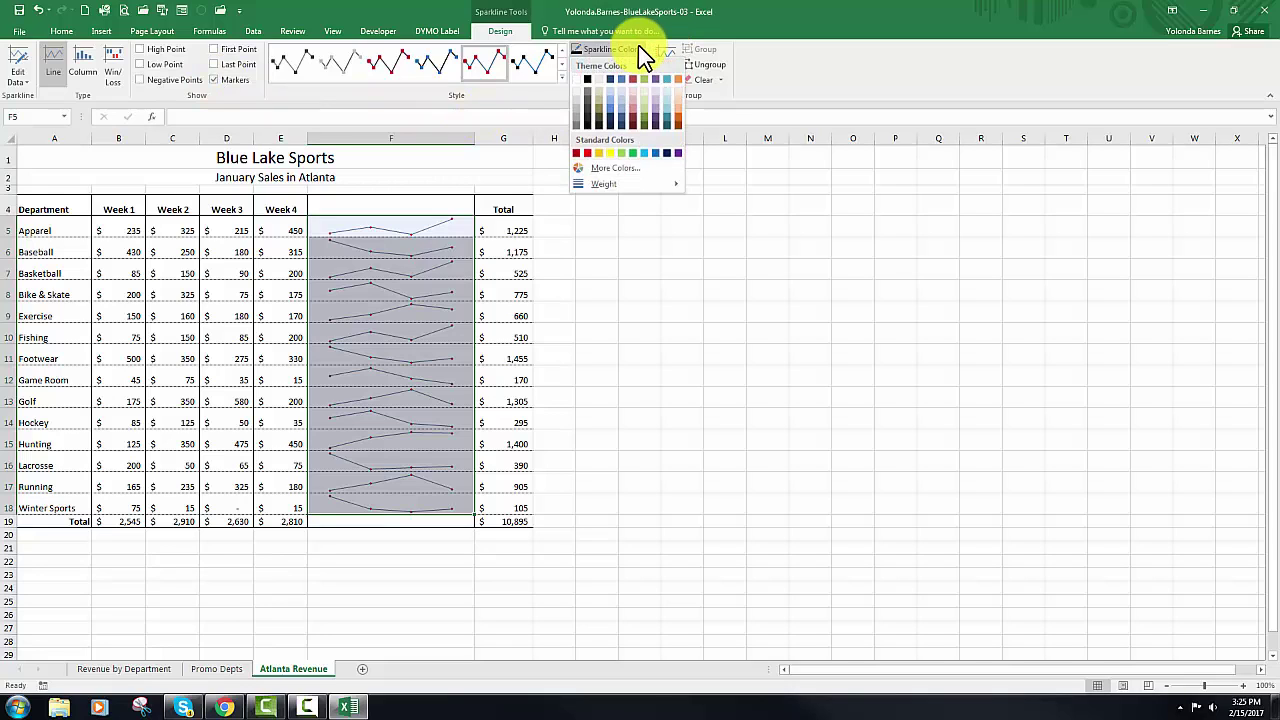
{"action": "left_click", "coordinate": [587, 81]}
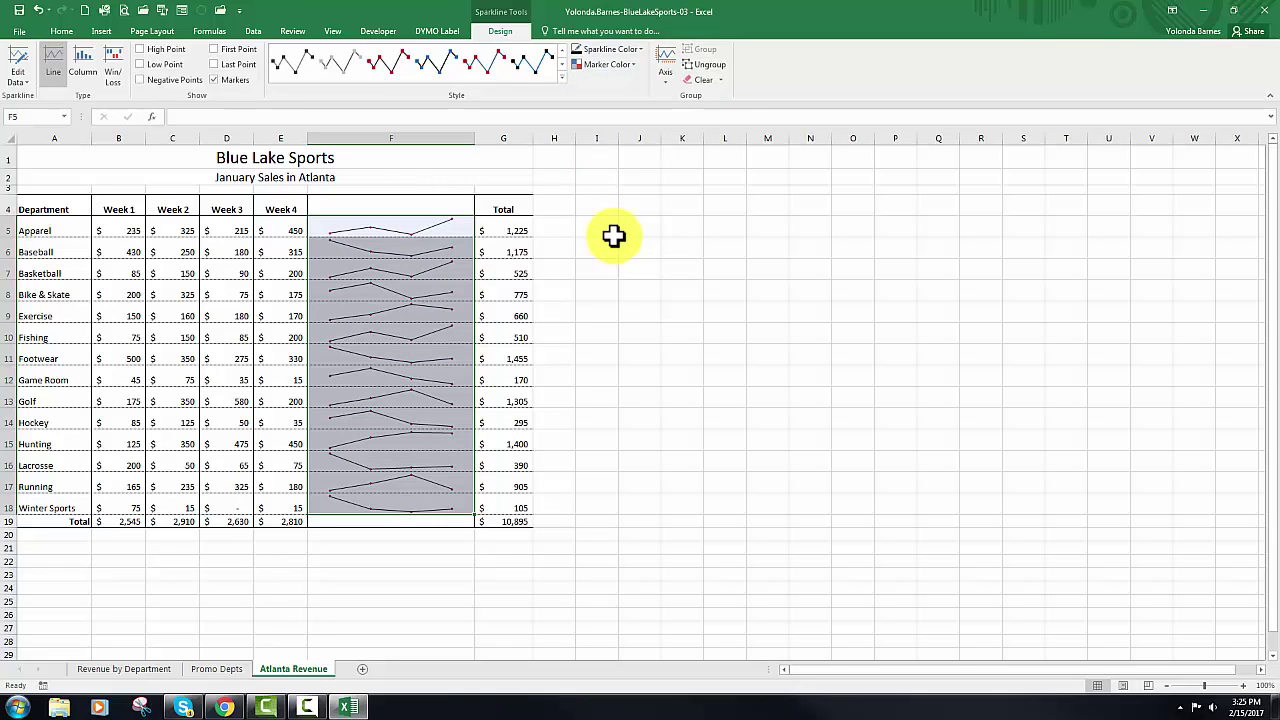
{"action": "key", "text": "ctrl+Home"}
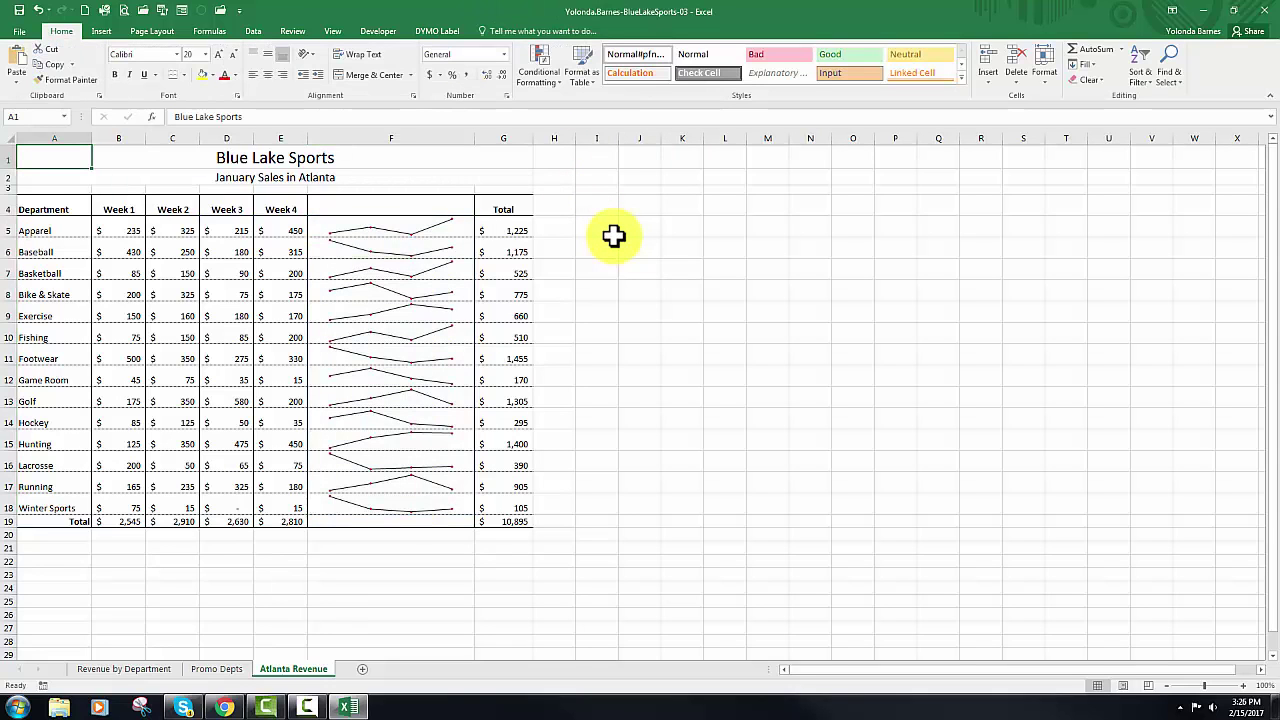
Close the BlueLakeSports-03 workbook and save its changes.
{"action": "left_click", "coordinate": [148, 36]}
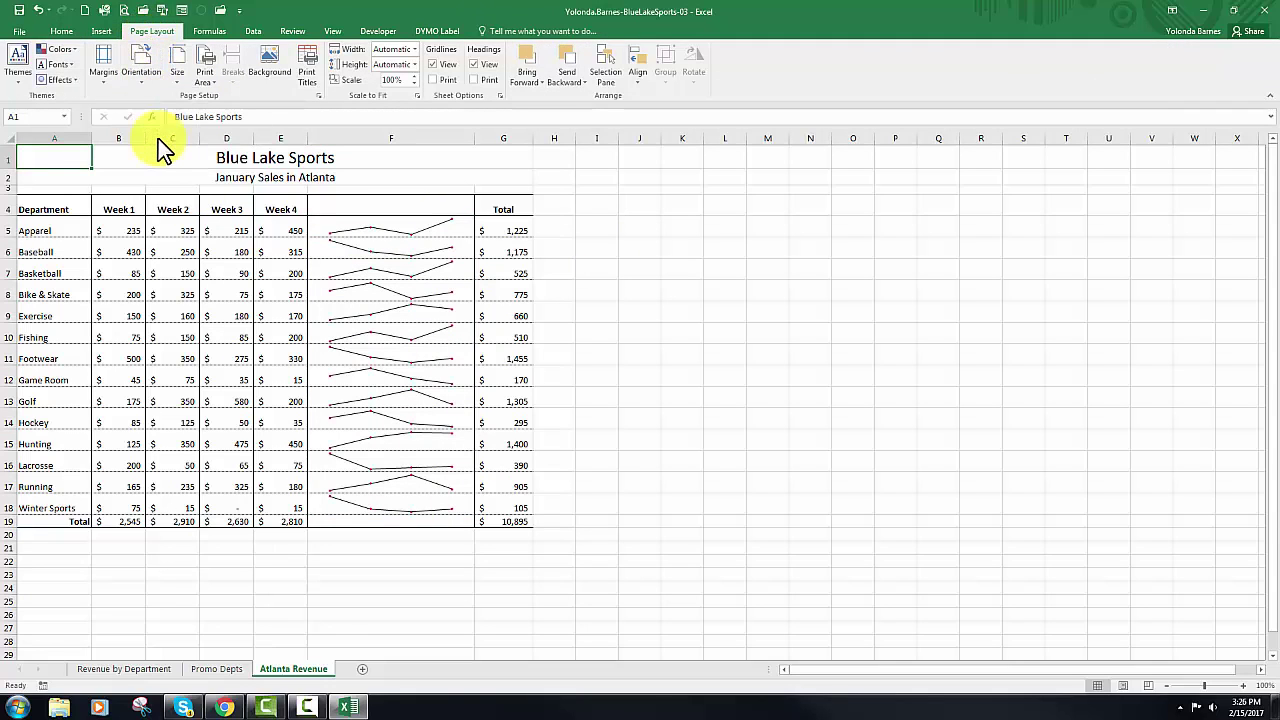
{"action": "left_click", "coordinate": [682, 204]}
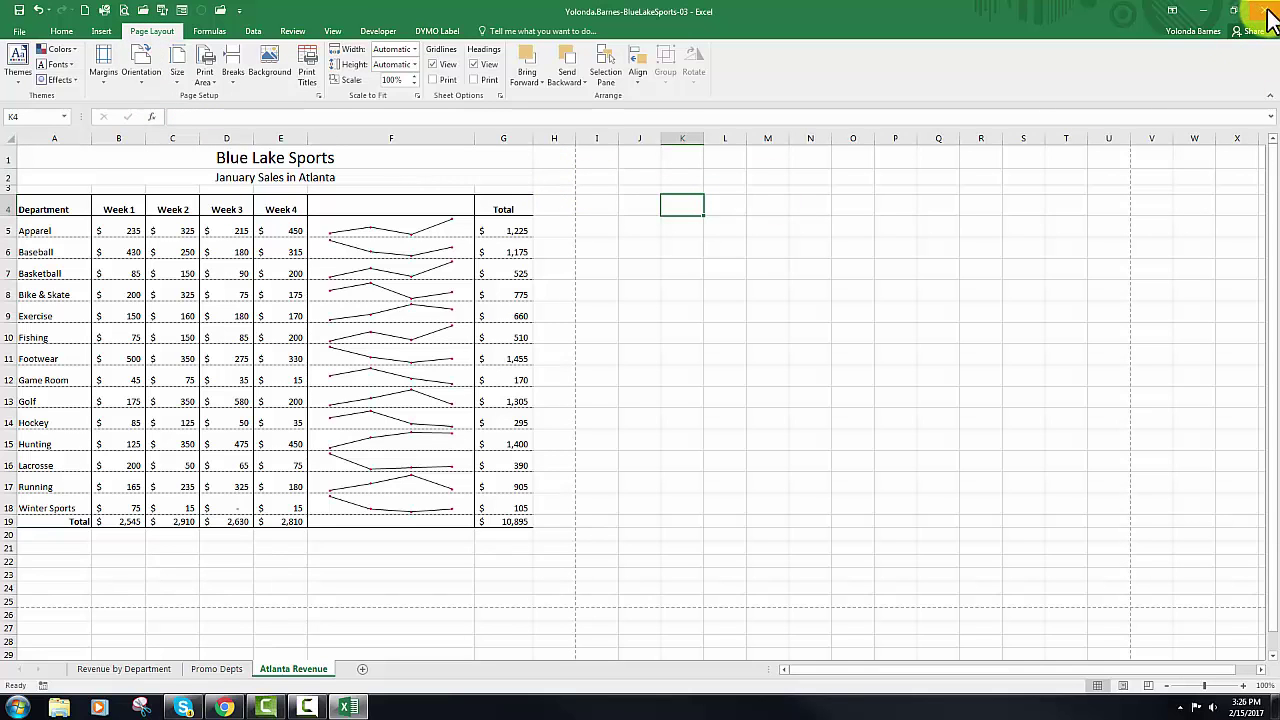
{"action": "left_click", "coordinate": [1263, 14]}
{"action": "left_click", "coordinate": [586, 377]}
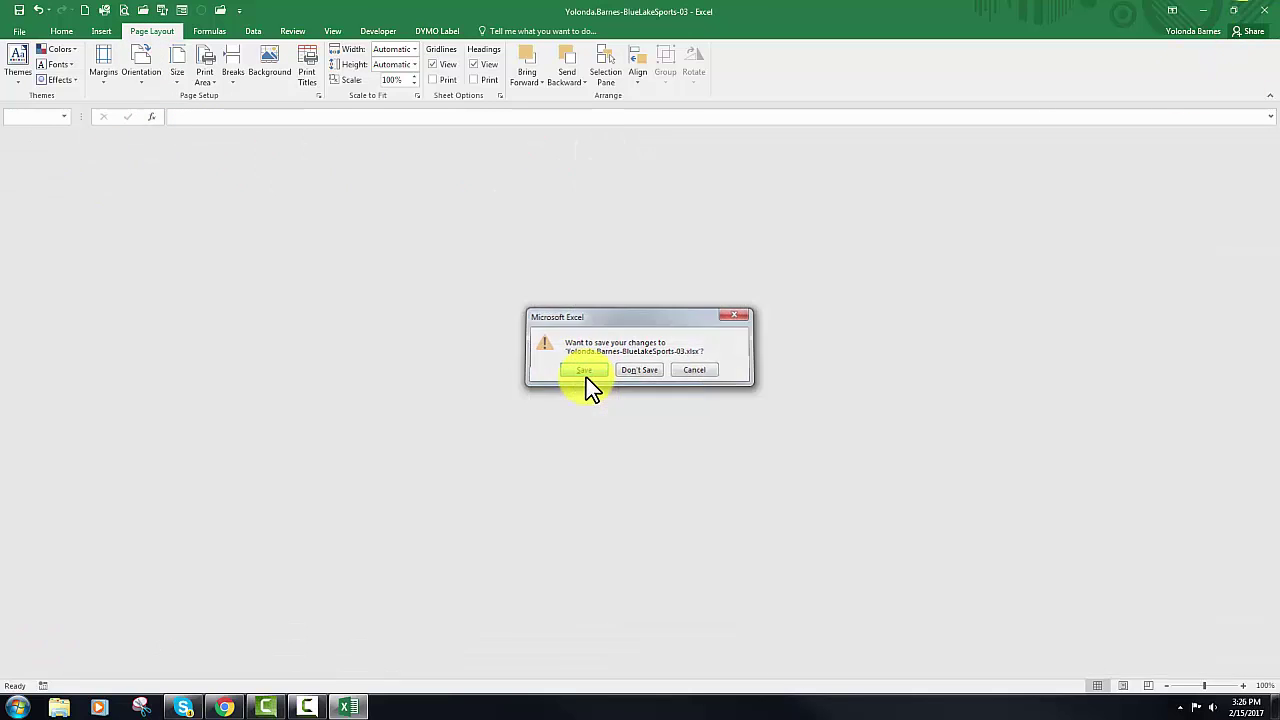
Upload the saved BlueLakeSports-03 workbook to the Guided Project 3-3 assignment in SIMnet and submit it for grading.
{"action": "left_click", "coordinate": [714, 292]}
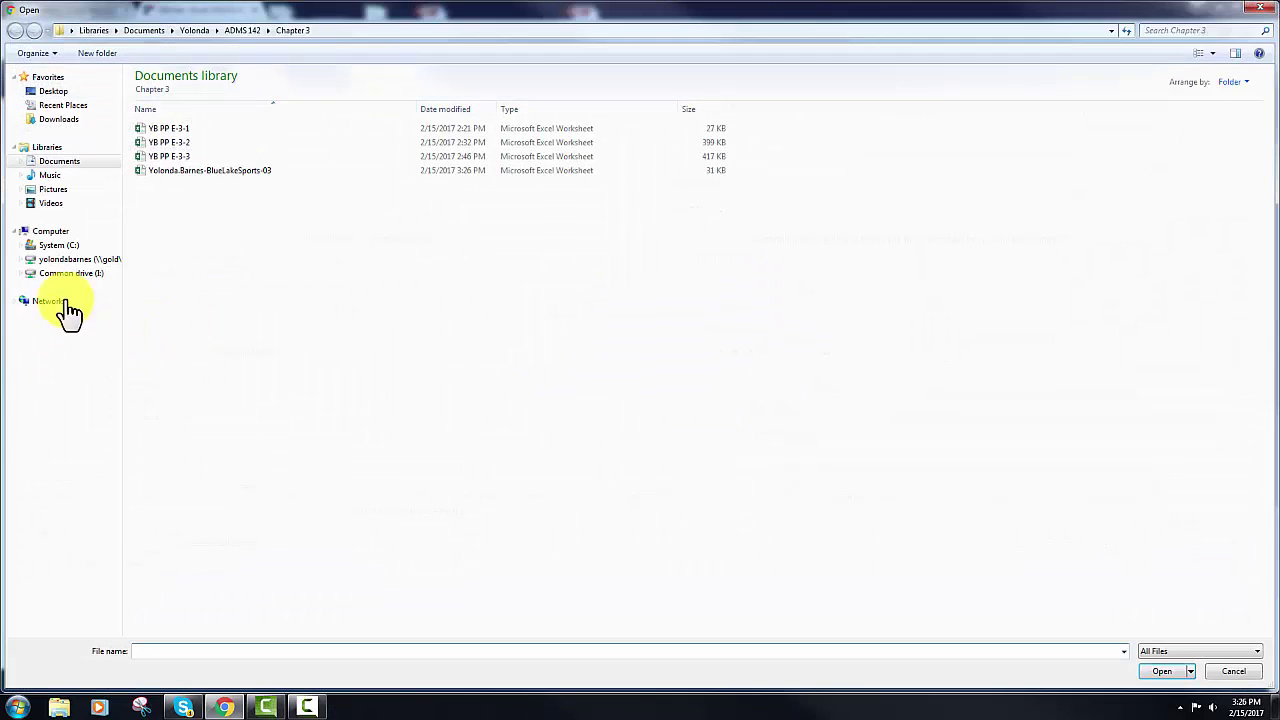
{"action": "left_click", "coordinate": [186, 170]}
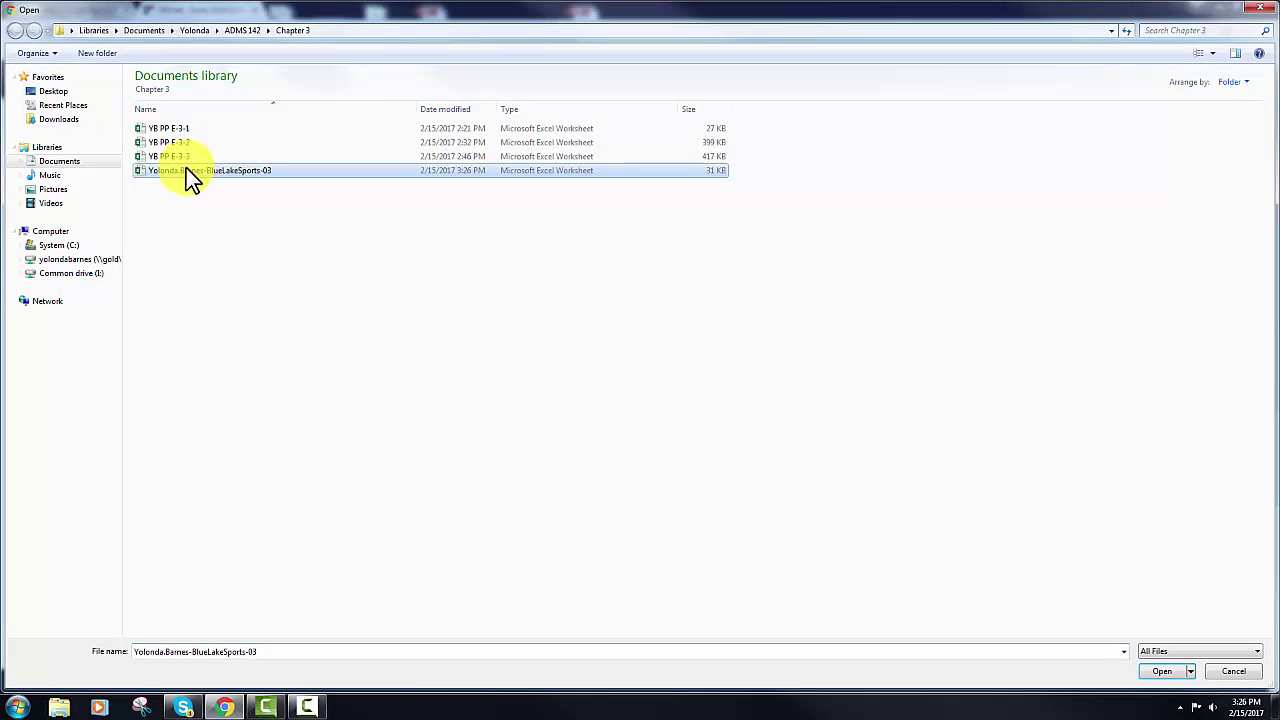
{"action": "left_click", "coordinate": [1162, 672]}
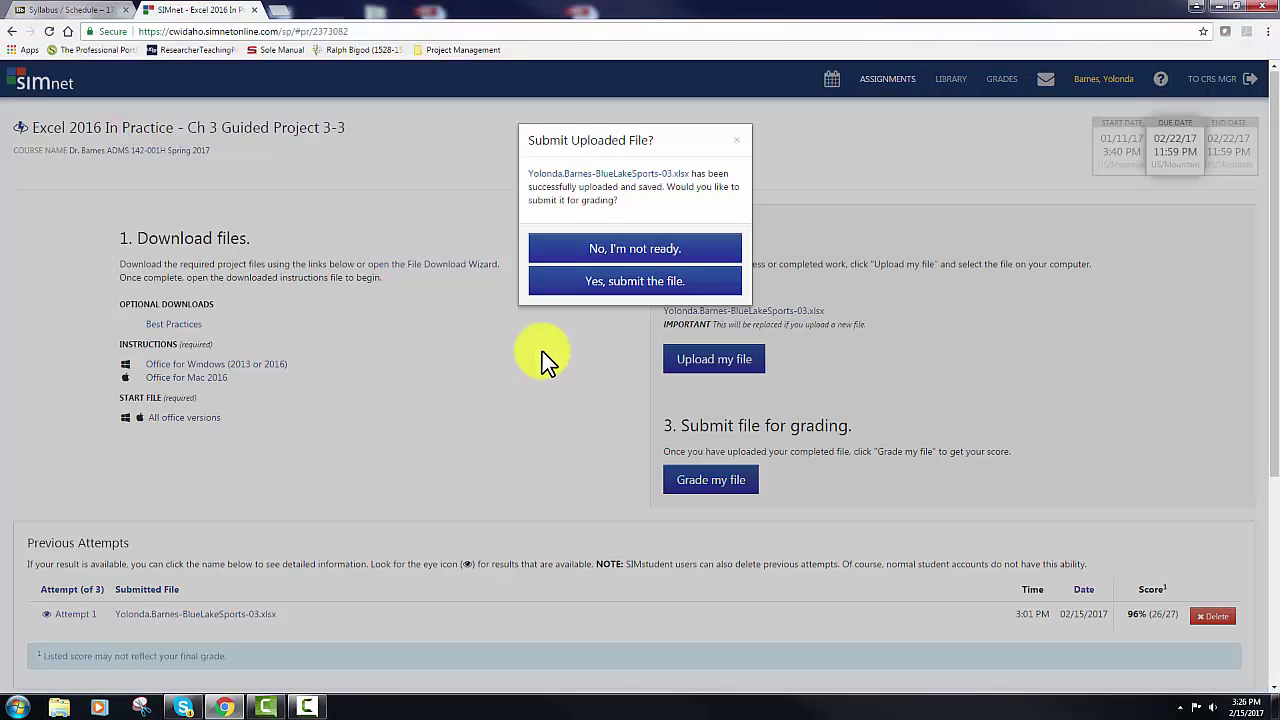
{"action": "left_click", "coordinate": [592, 285]}
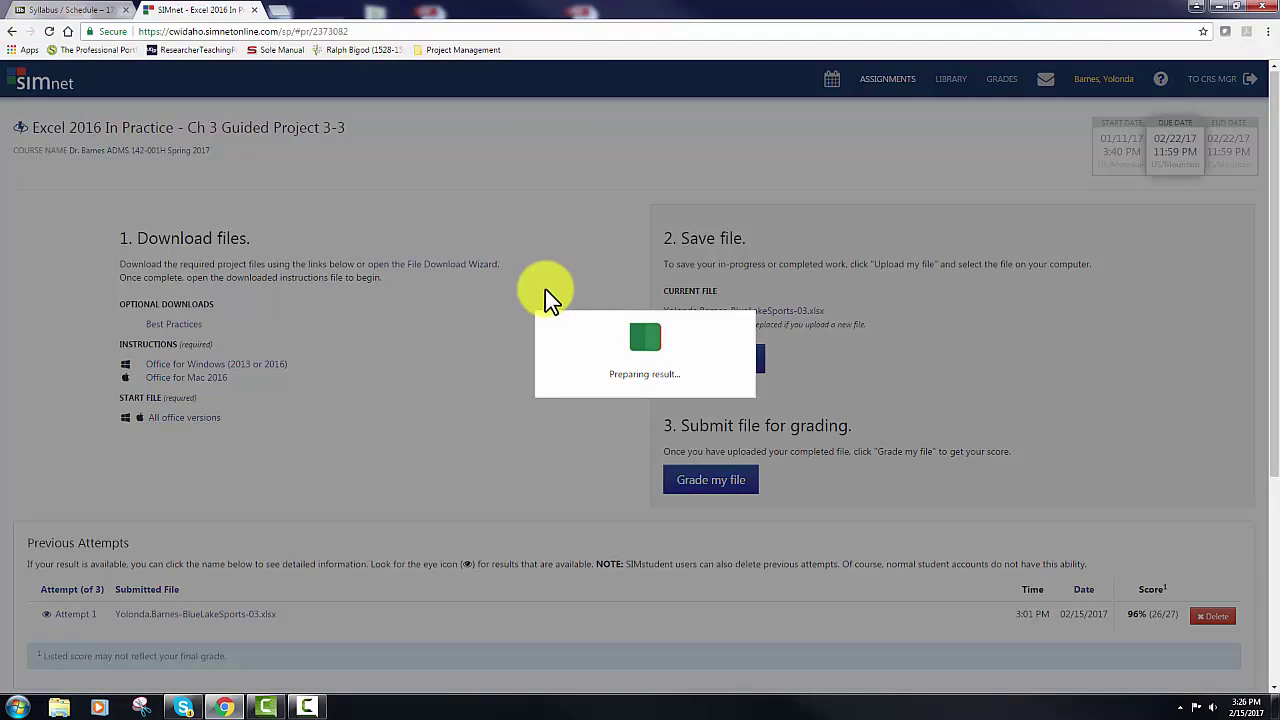